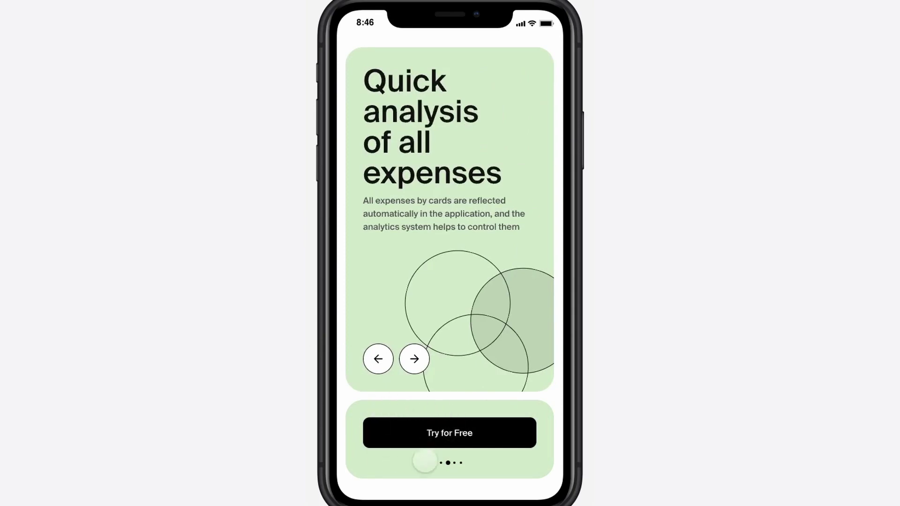
Swipe through the onboarding cards of the finished prototype and try its back arrow.
drag(490, 345, 349, 356)
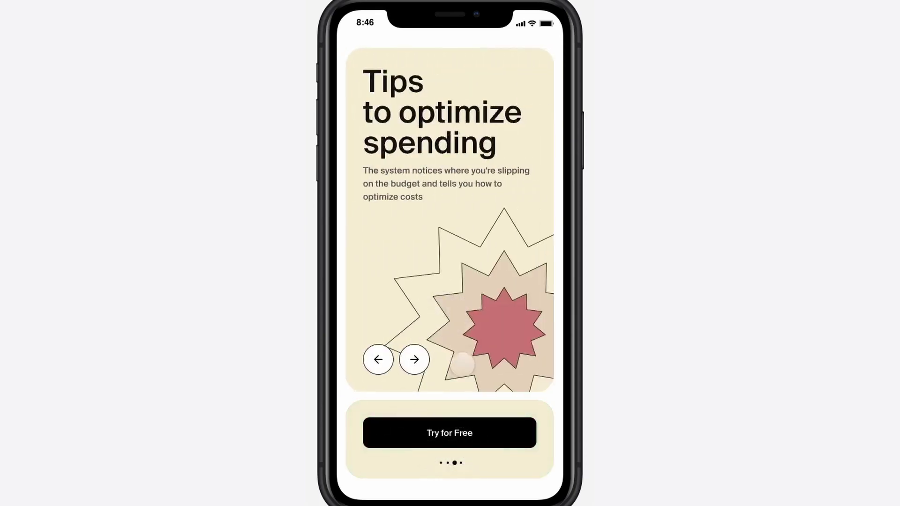
drag(487, 323, 438, 292)
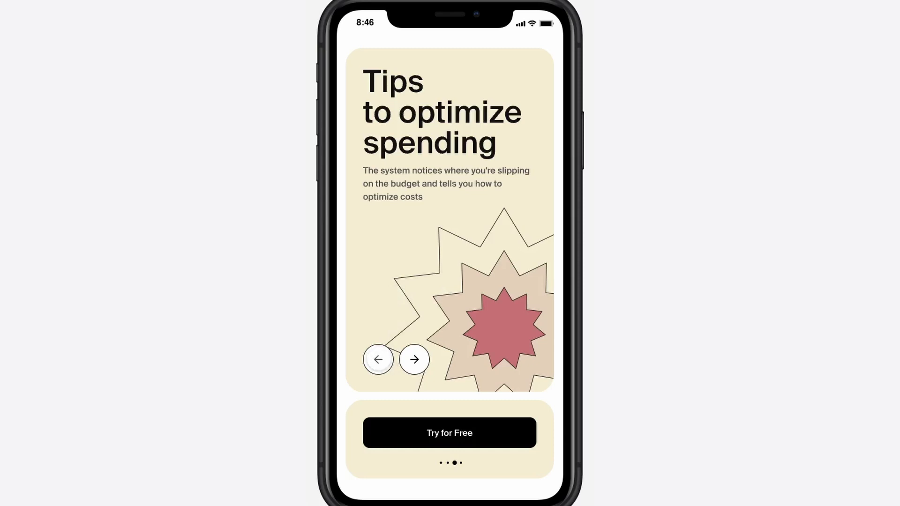
click(378, 359)
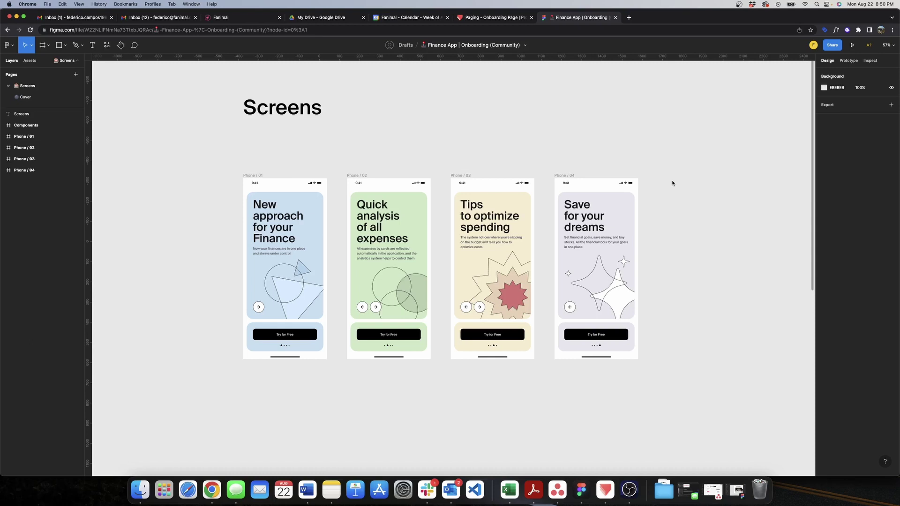
Export the four frames Phone / 01 to Phone / 04 as scenes to ProtoPie with the ProtoPie plugin.
drag(198, 144, 680, 438)
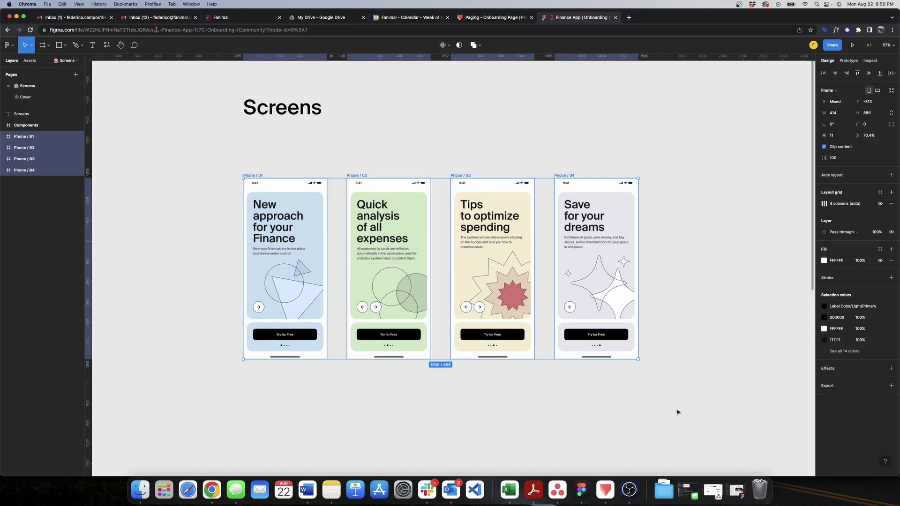
key(super+slash)
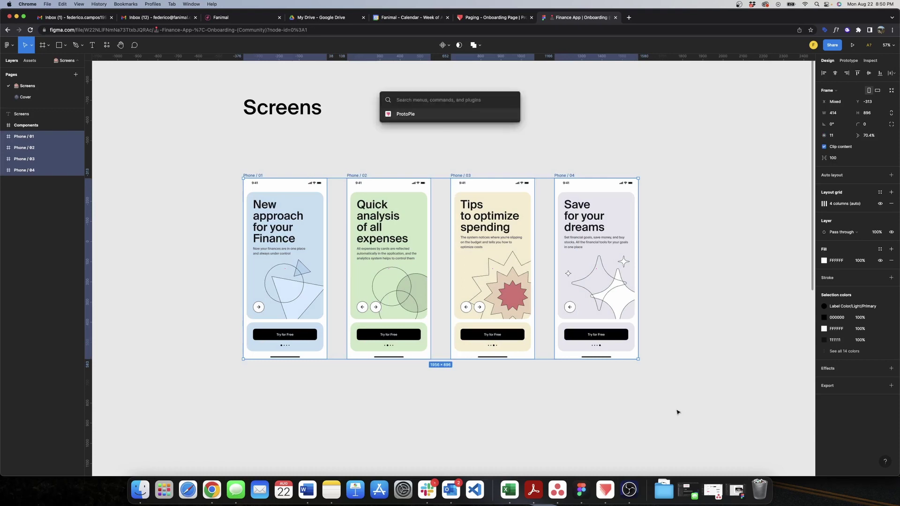
text(proto)
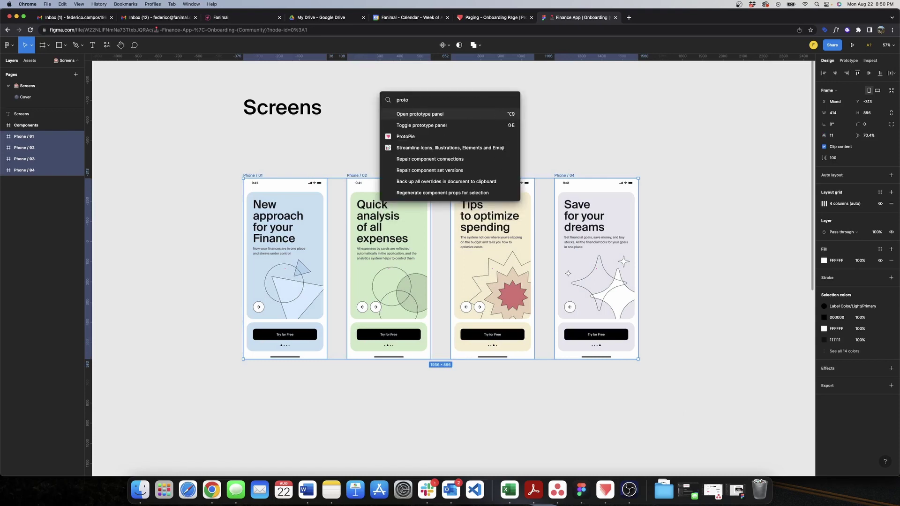
click(431, 140)
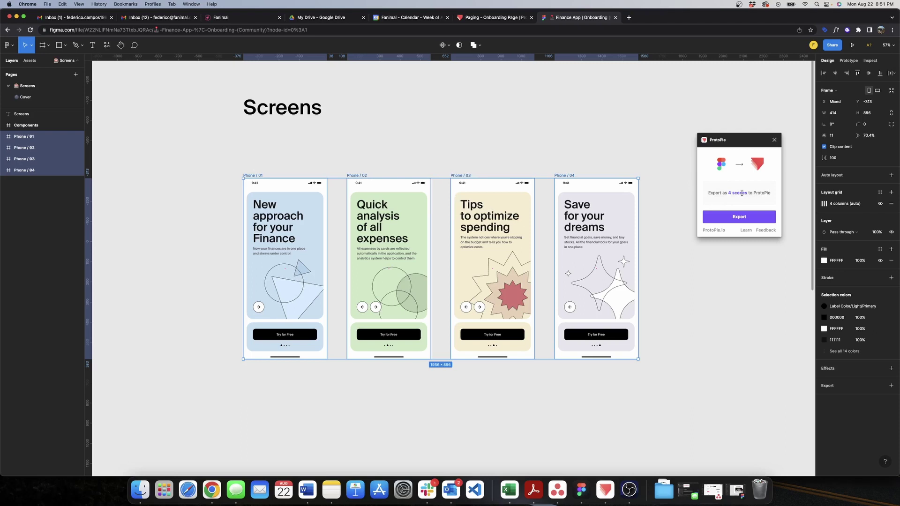
click(736, 217)
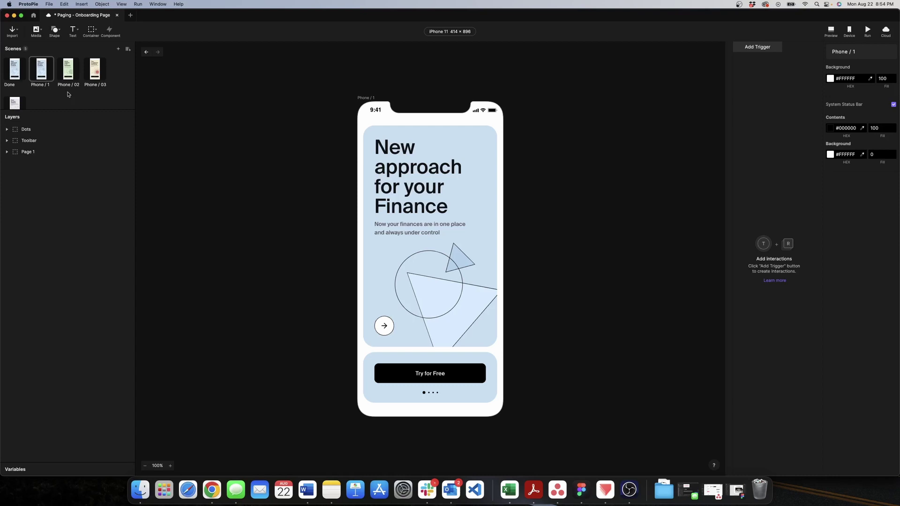
In ProtoPie's Phone / 1 scene, draw a 414 by 630 paging container exactly over Page 1.
scroll(30, 103, down, 2)
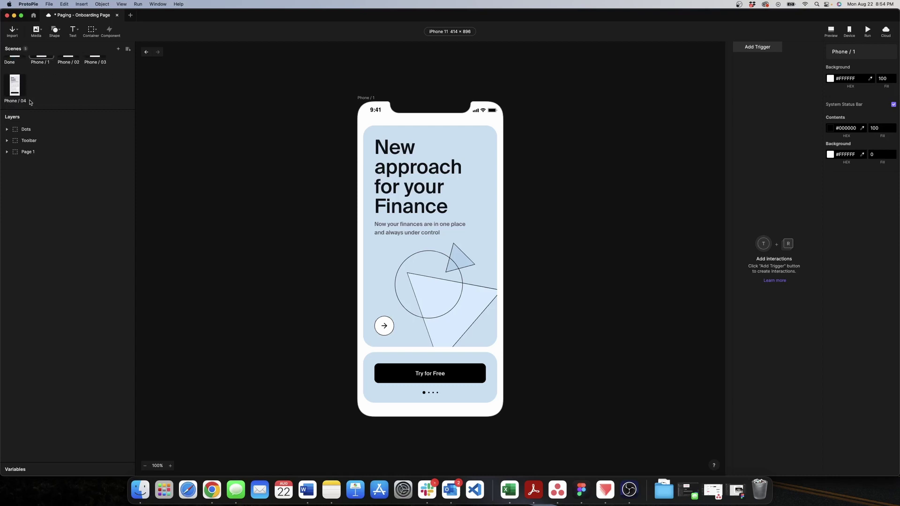
scroll(23, 85, up, 2)
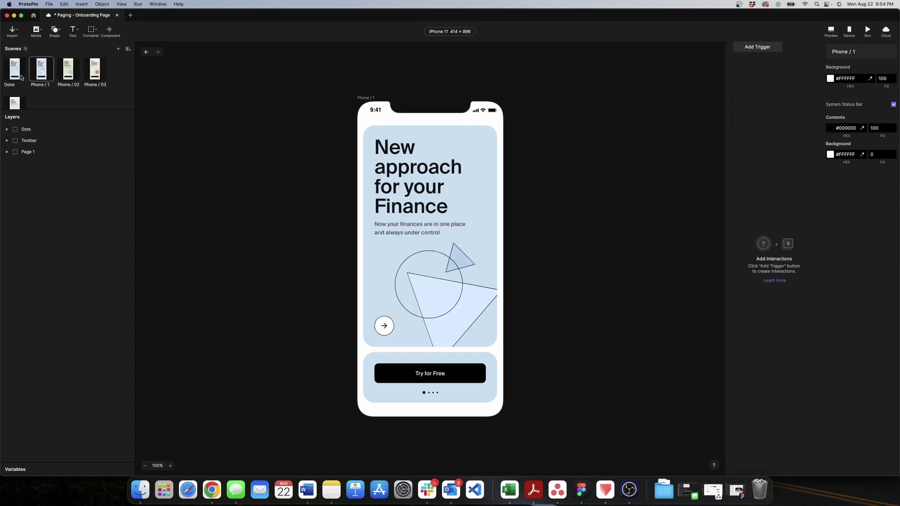
click(21, 78)
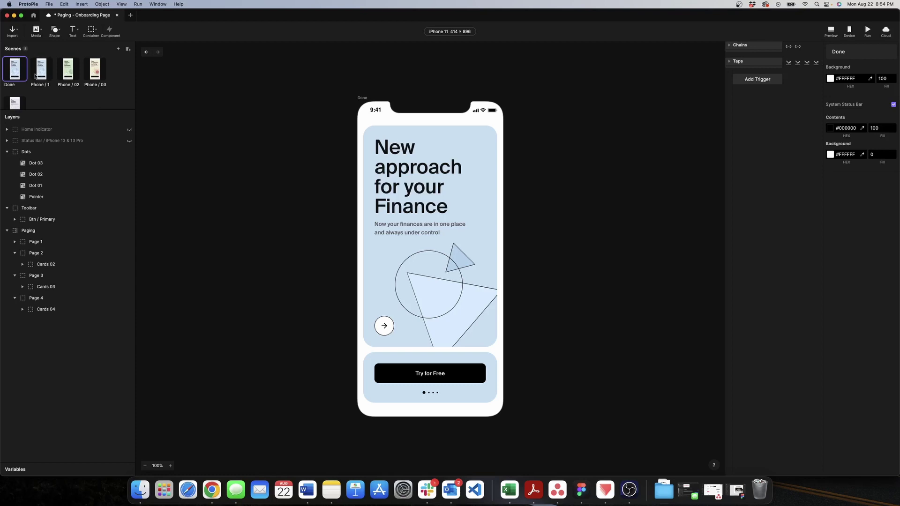
click(38, 73)
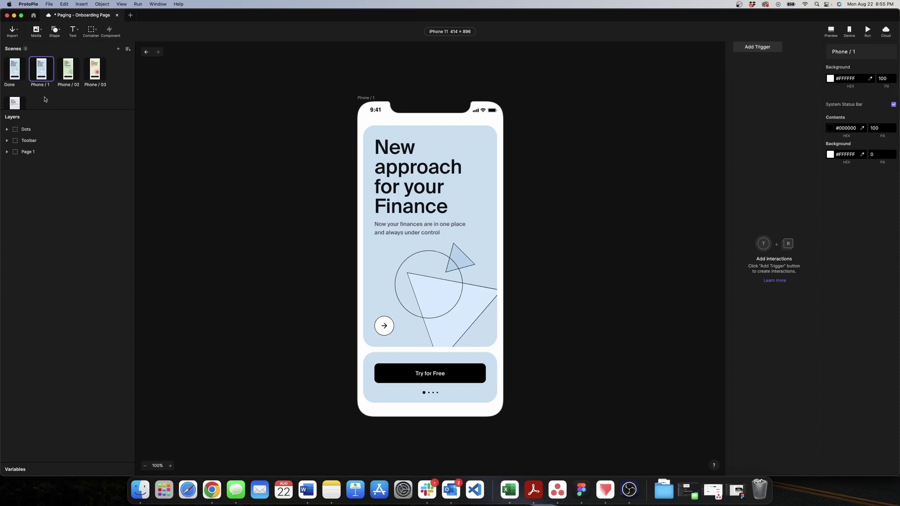
click(43, 151)
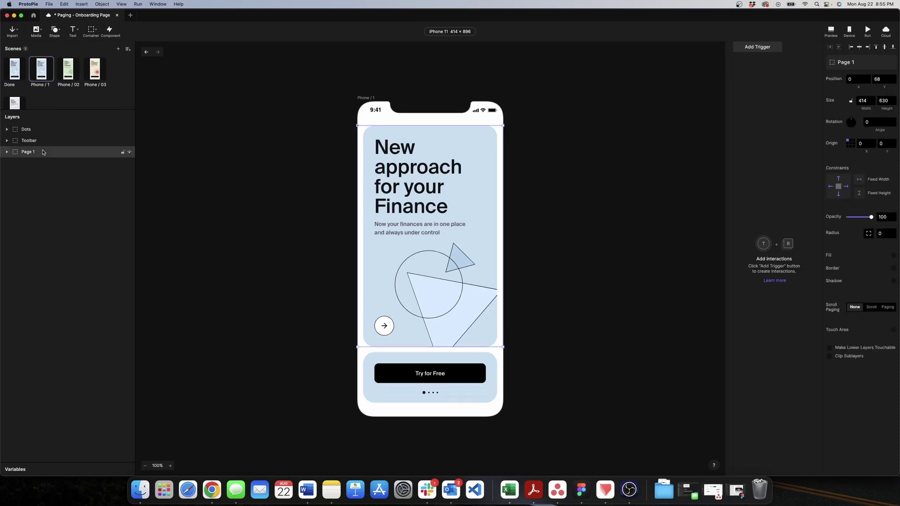
click(94, 30)
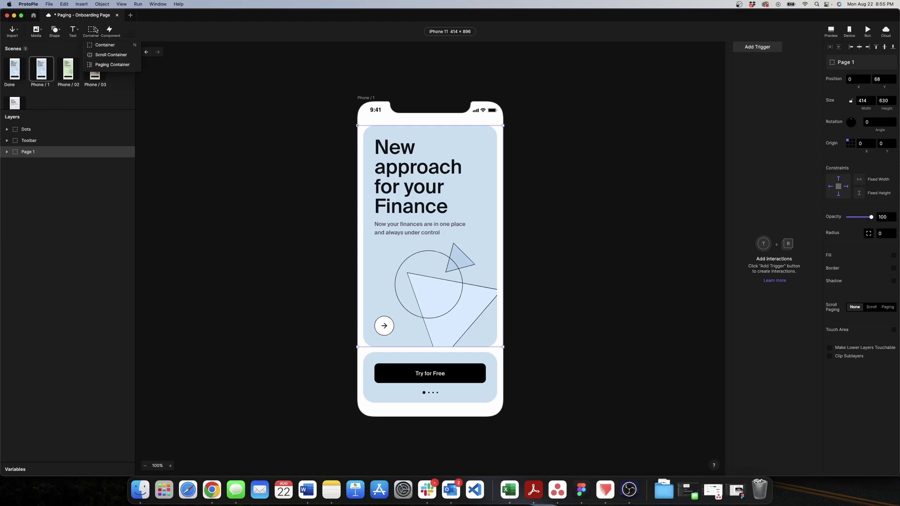
click(104, 64)
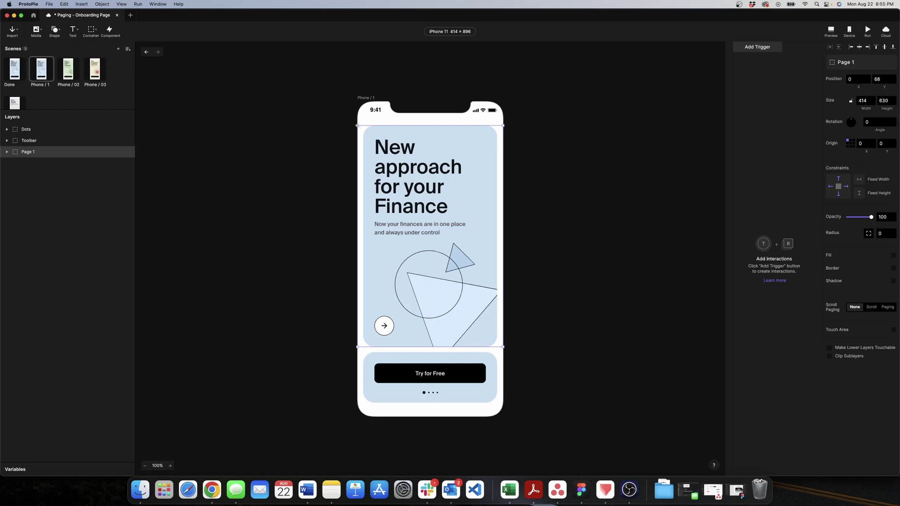
mouse_move(357, 126)
mouse_down()
mouse_move(421, 232)
mouse_move(457, 325)
mouse_move(482, 347)
mouse_move(503, 346)
mouse_up()
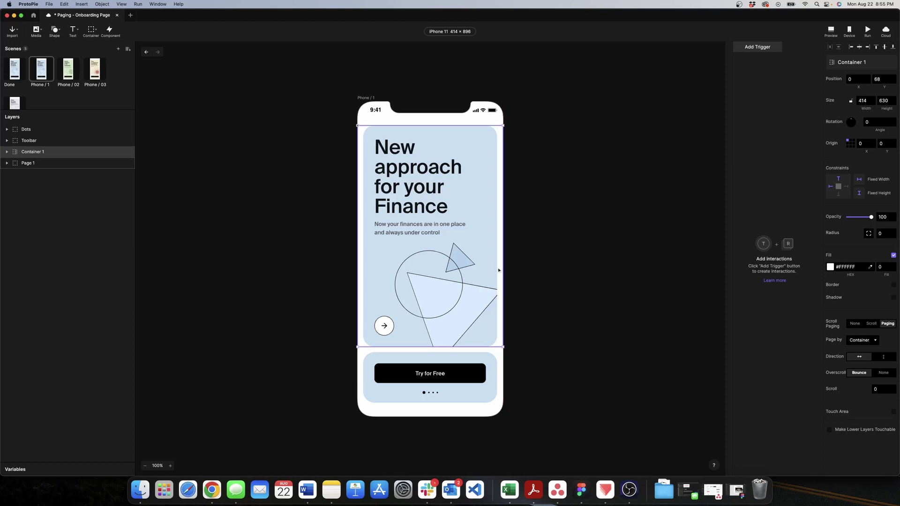
scroll(446, 128, up, 10)
scroll(392, 112, down, 1)
scroll(392, 112, down, 10)
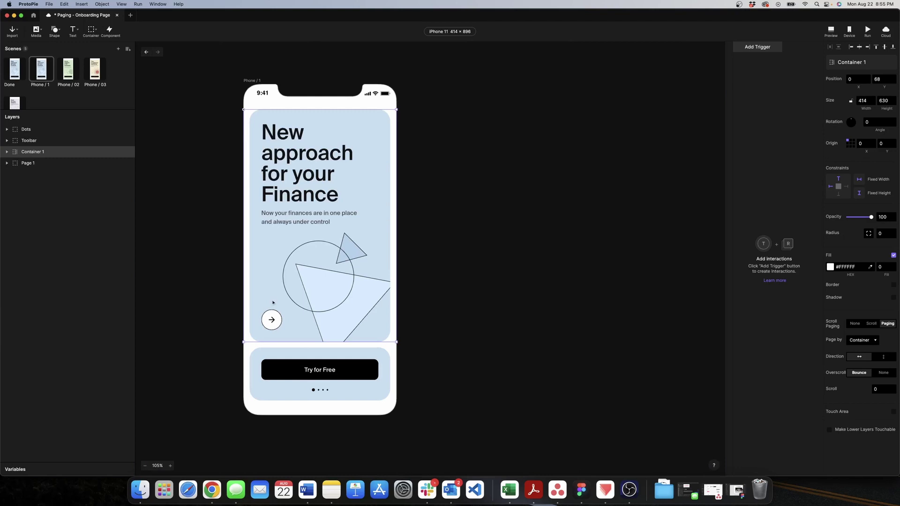
scroll(340, 347, up, 10)
scroll(355, 344, down, 6)
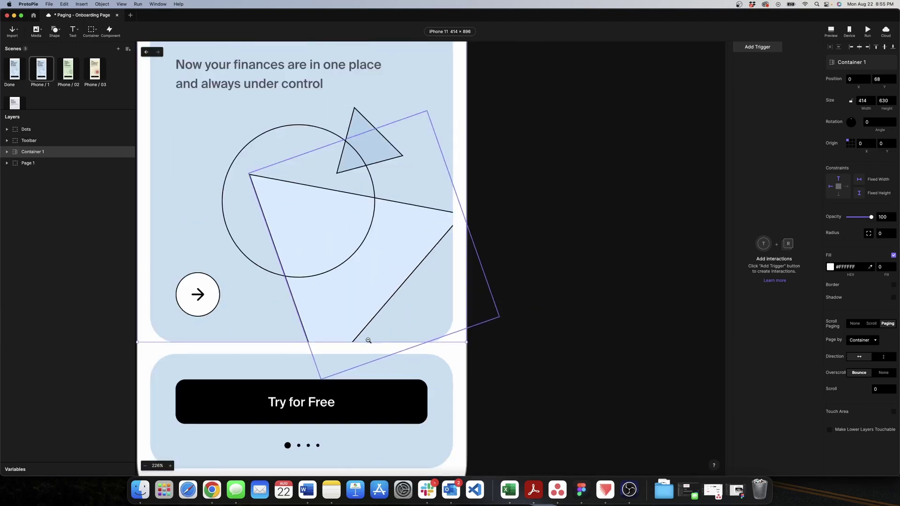
scroll(363, 332, down, 5)
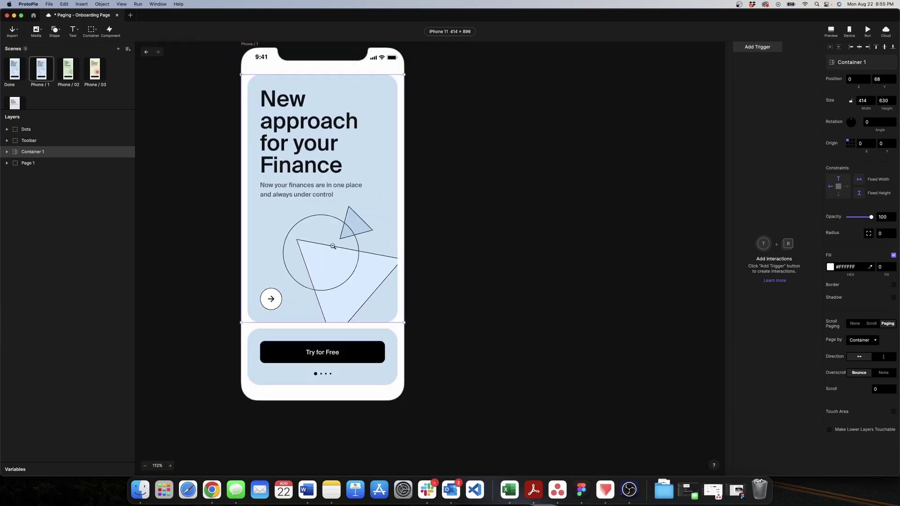
key(super+0)
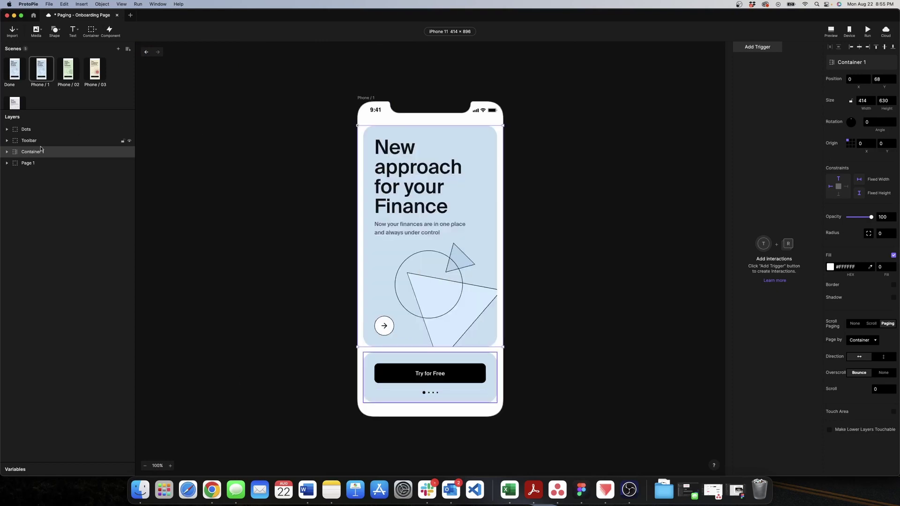
Nest the Page 1 layer inside the new paging container.
click(37, 163)
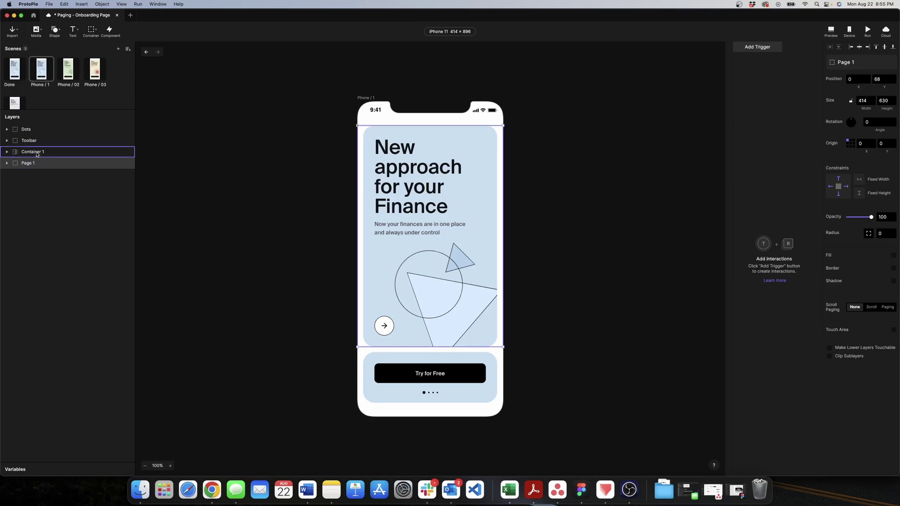
drag(37, 154, 38, 155)
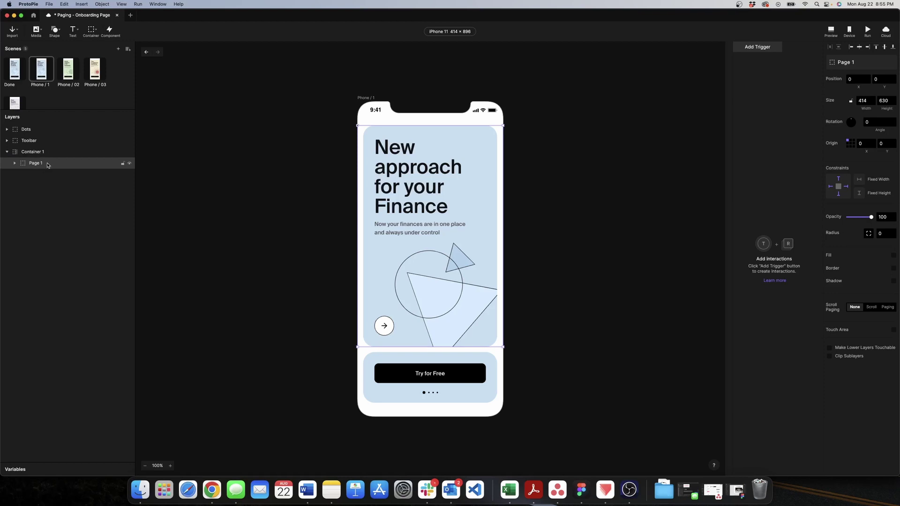
Copy Frame 6 from the Phone / 02 scene and paste it into the paging container of Phone / 1.
click(68, 75)
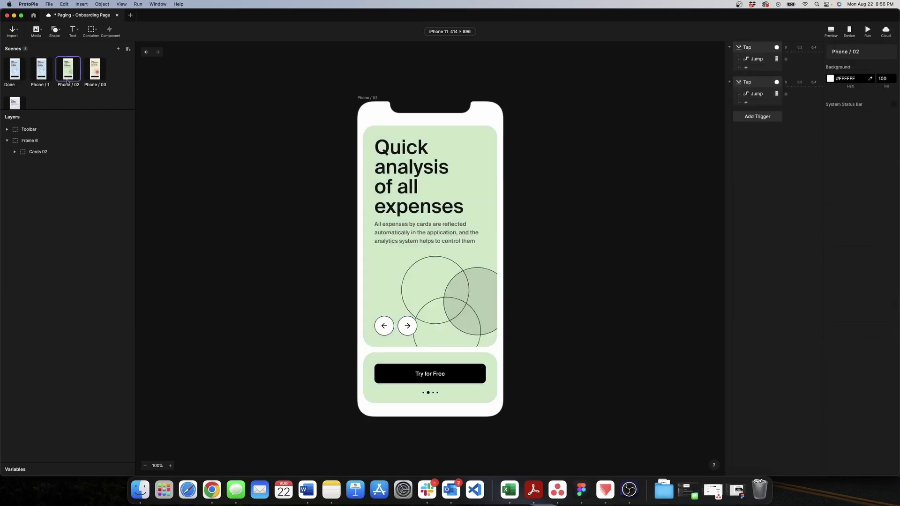
click(43, 140)
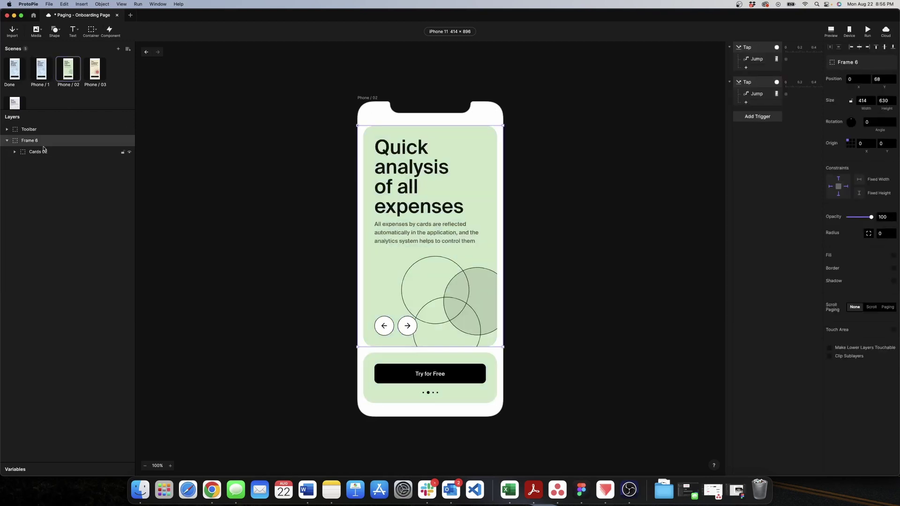
click(44, 152)
click(21, 143)
click(123, 141)
click(122, 141)
click(47, 71)
click(41, 155)
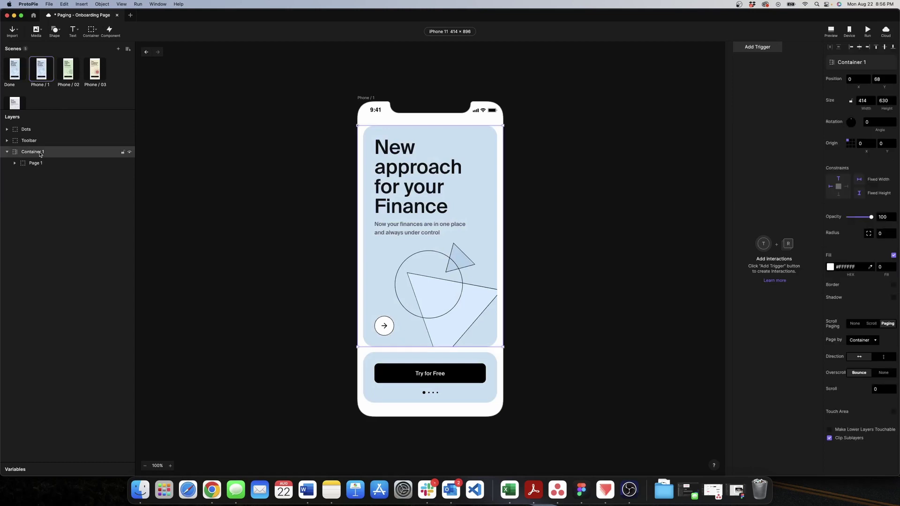
click(41, 163)
key(super+v)
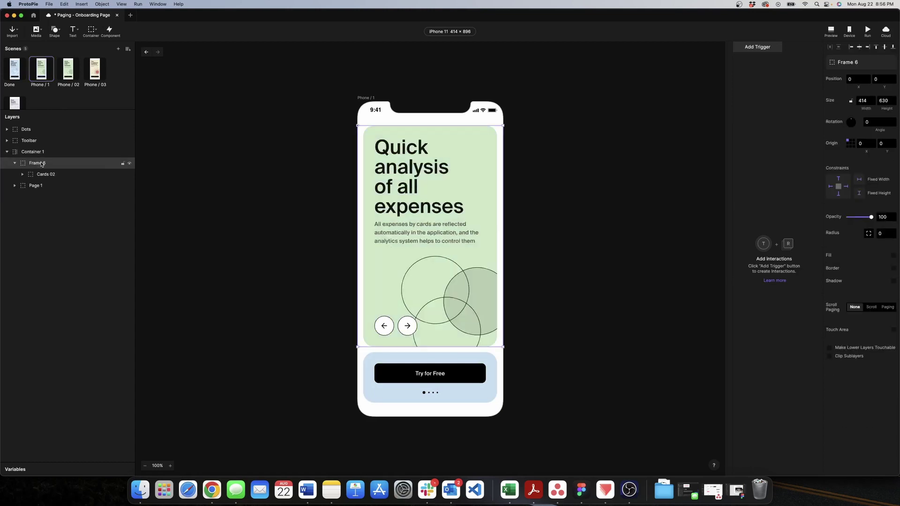
Reorder the pasted Frame 6 below Page 1 in the container and rename it Page 2.
drag(43, 164, 39, 190)
double_click(40, 174)
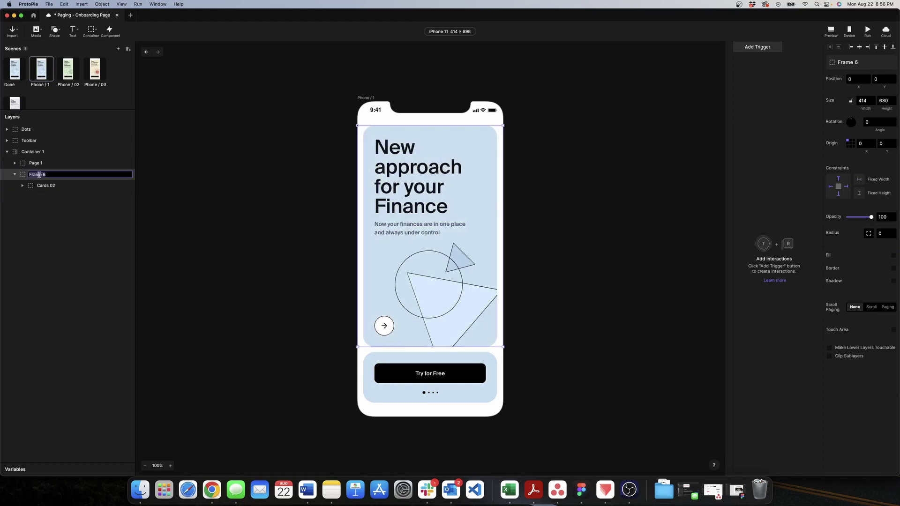
text(Page 2)
click(76, 233)
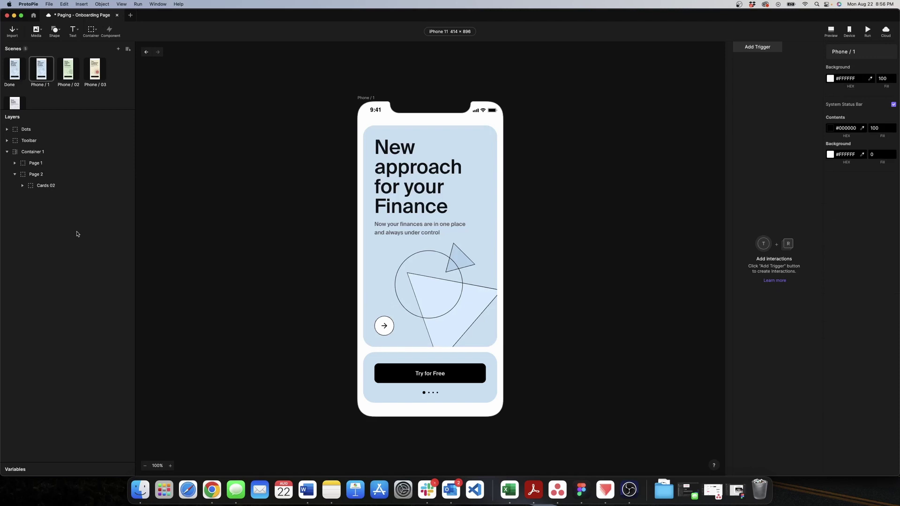
Preview the Phone / 1 scene and try swiping between the two pages.
click(830, 31)
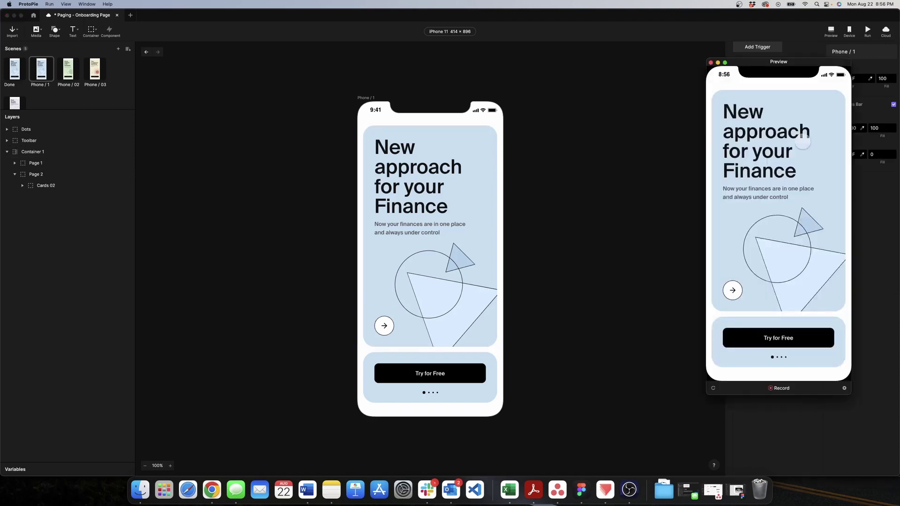
drag(802, 179, 783, 182)
click(710, 62)
Set Page 2's X position to 414 inside the paging container and preview the scene.
click(29, 176)
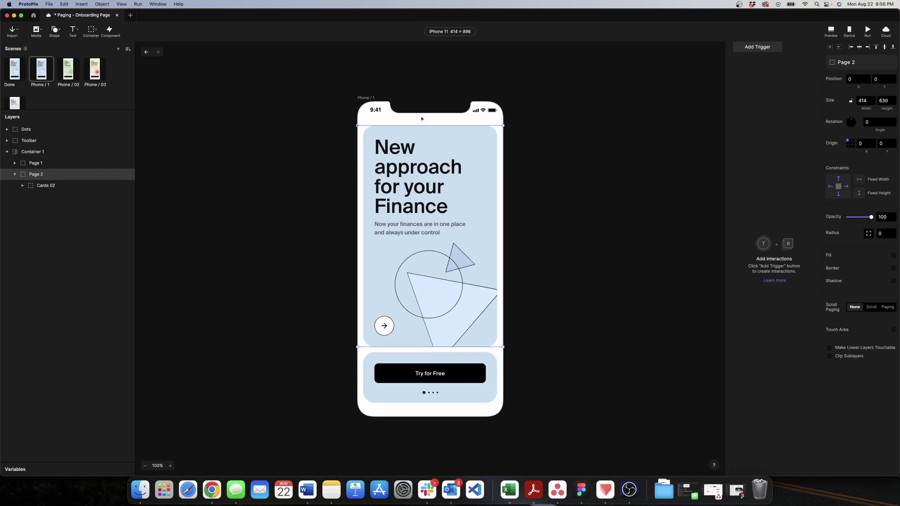
click(46, 164)
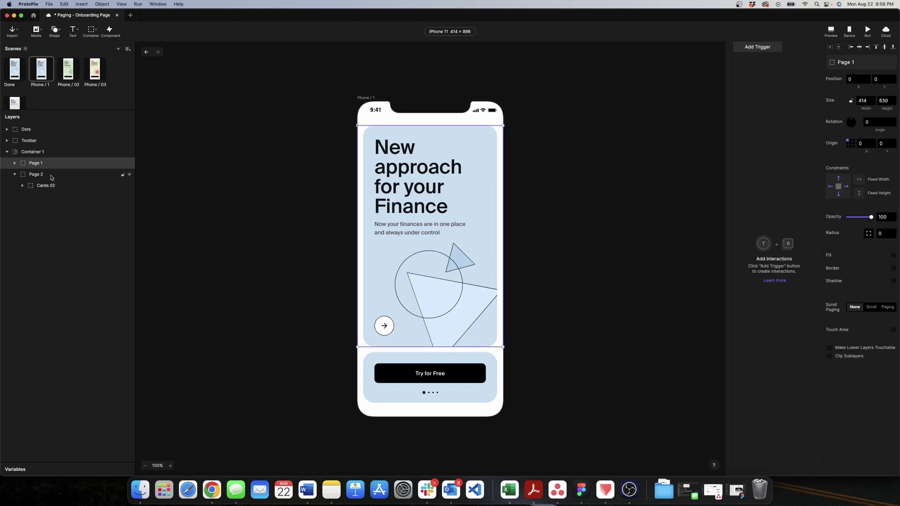
click(49, 175)
click(859, 80)
key(BackSpace)
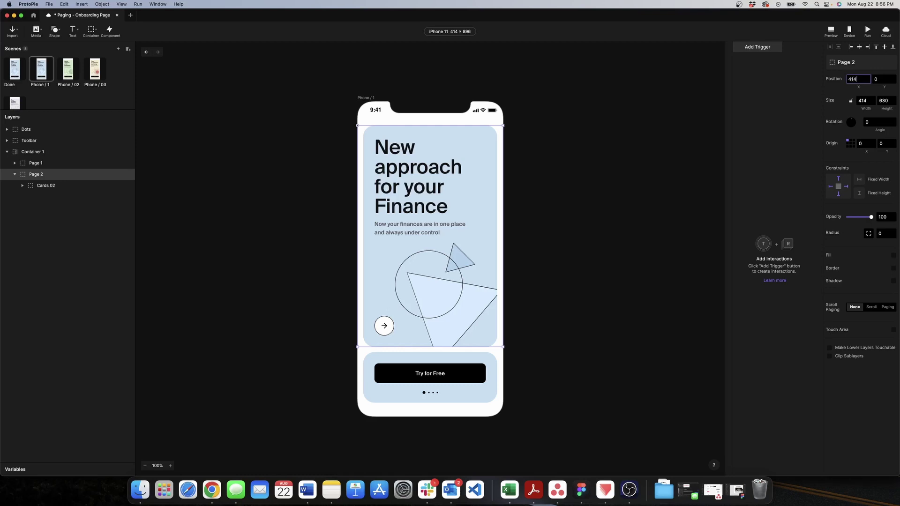
key(Escape)
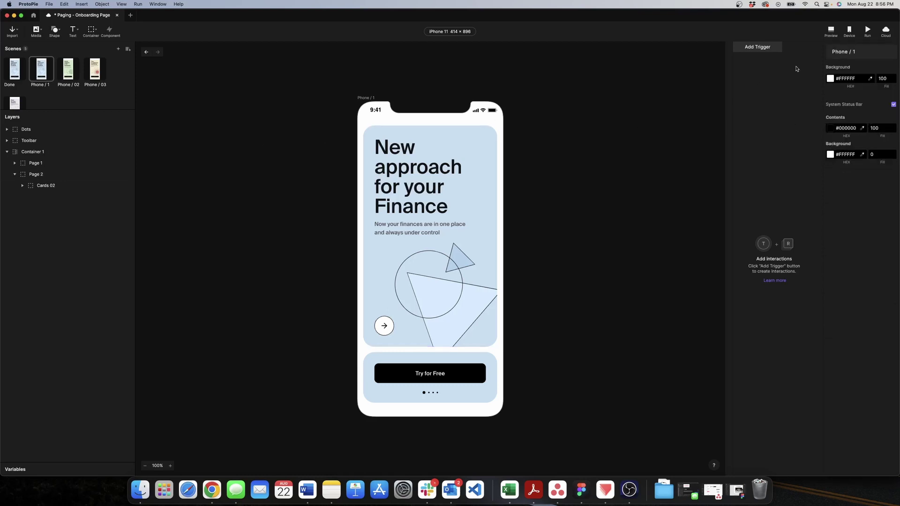
click(835, 31)
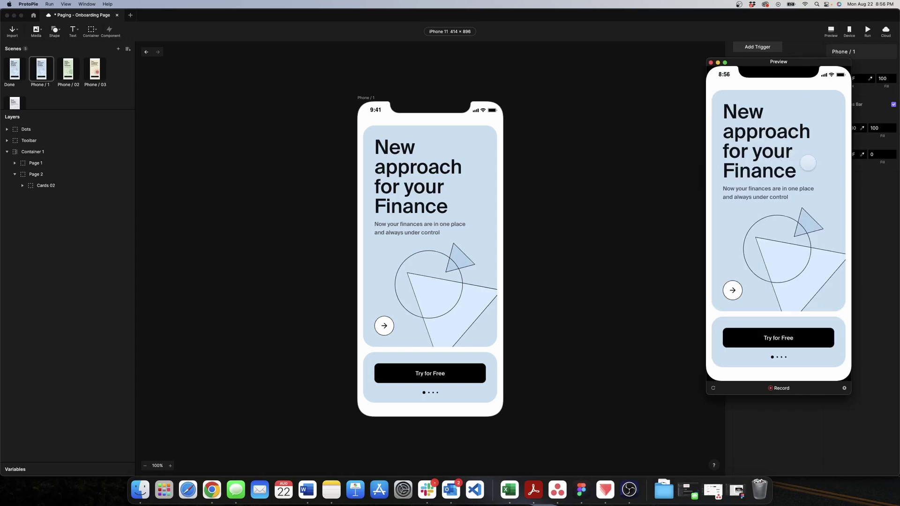
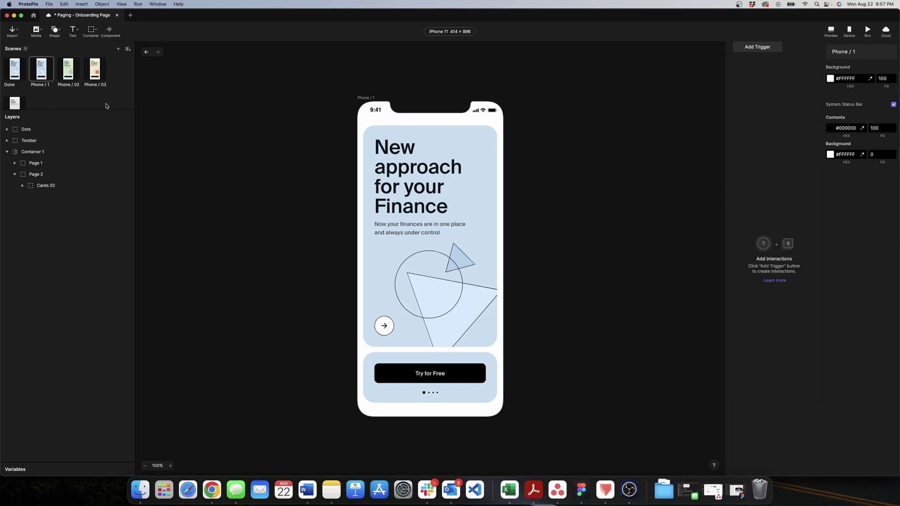
Copy Frame 6 from the Phone / 03 scene and paste it next to Page 2 in the Phone / 1 paging container.
click(99, 68)
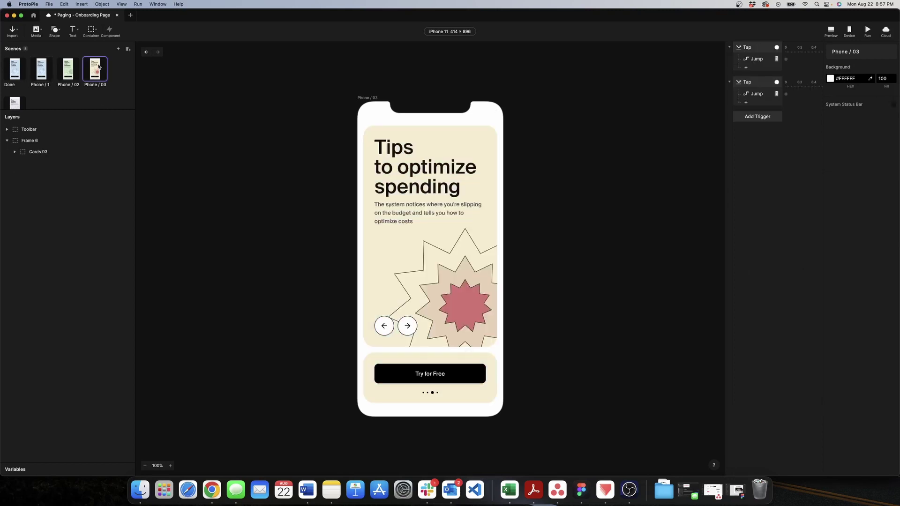
click(29, 142)
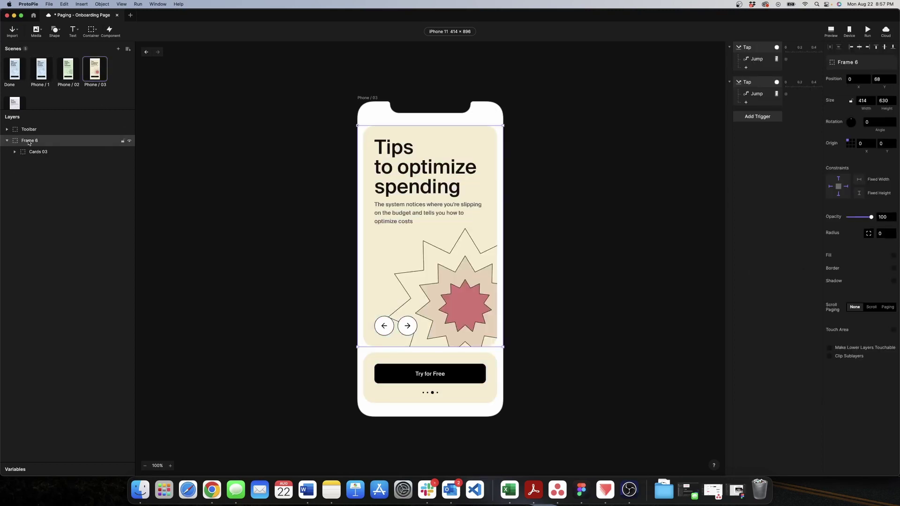
click(43, 74)
click(43, 173)
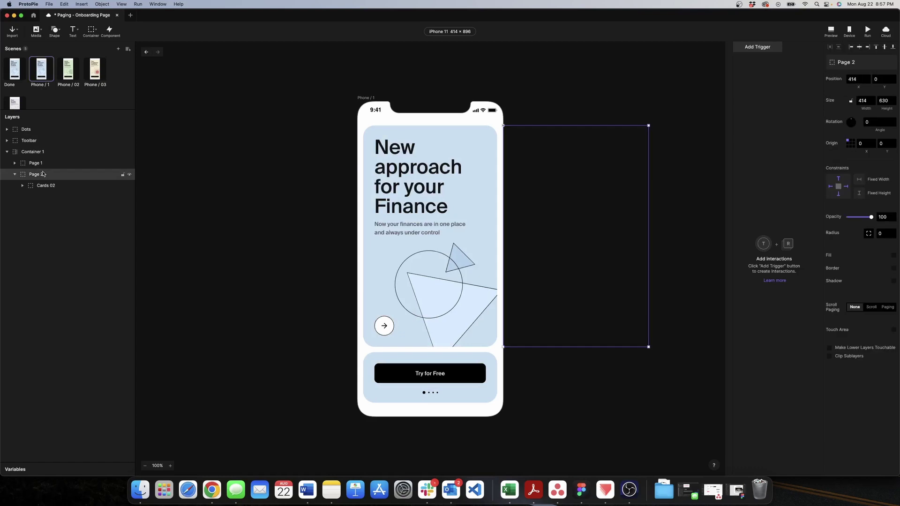
key(super+v)
Rename the pasted Frame 6 as Page 3, move it below Page 2 in the container, and collapse both page layers.
double_click(37, 175)
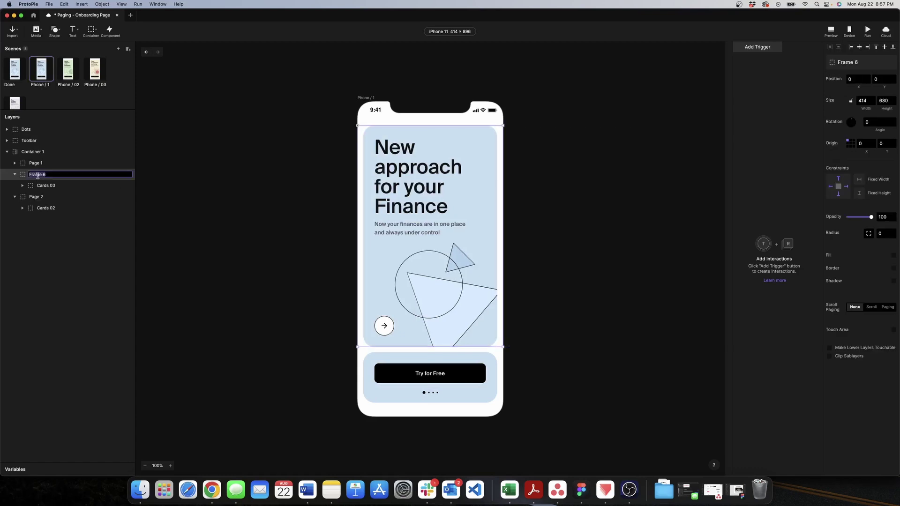
text(Page 3)
key(Return)
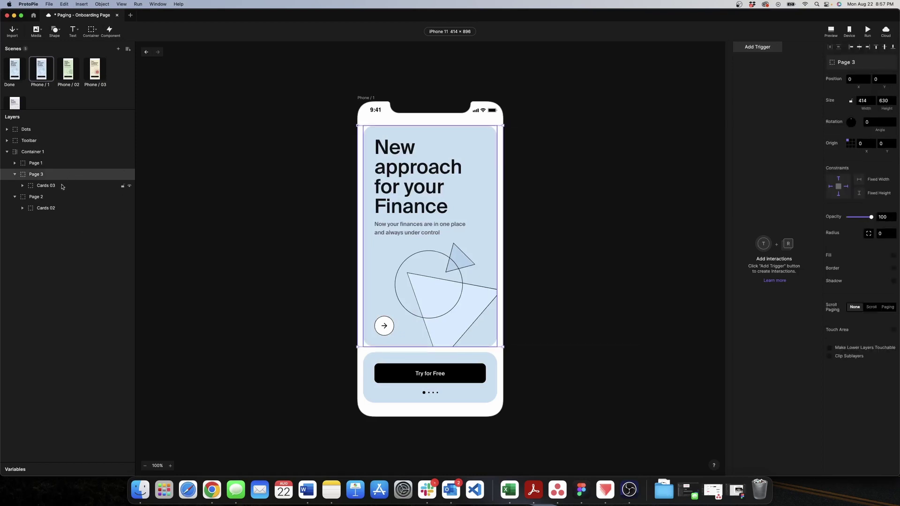
drag(45, 174, 29, 193)
click(15, 198)
click(14, 174)
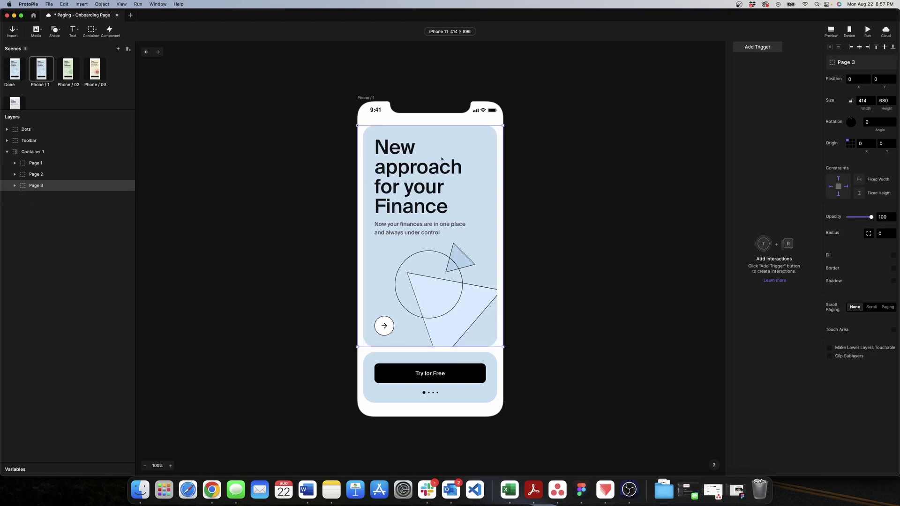
Preview the Phone / 1 scene and swipe from the first page to check how Page 3 behaves.
click(93, 209)
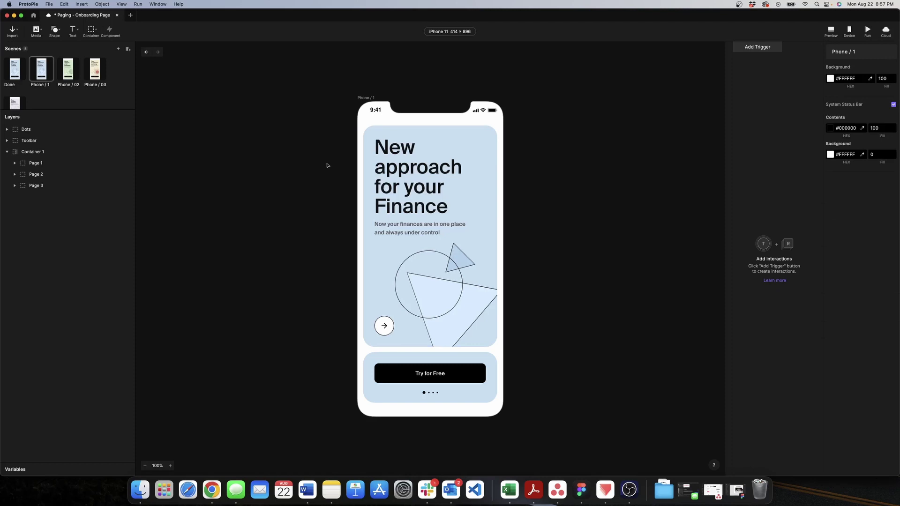
click(831, 31)
drag(819, 180, 771, 190)
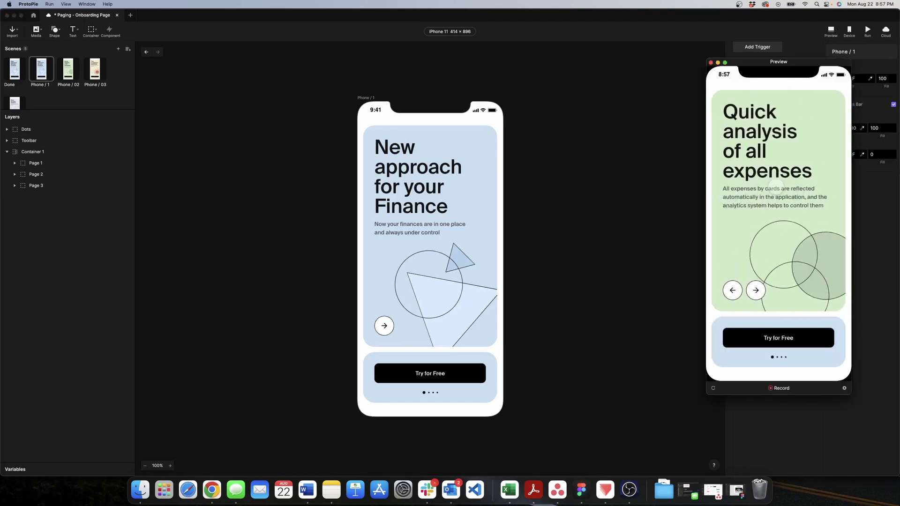
click(710, 63)
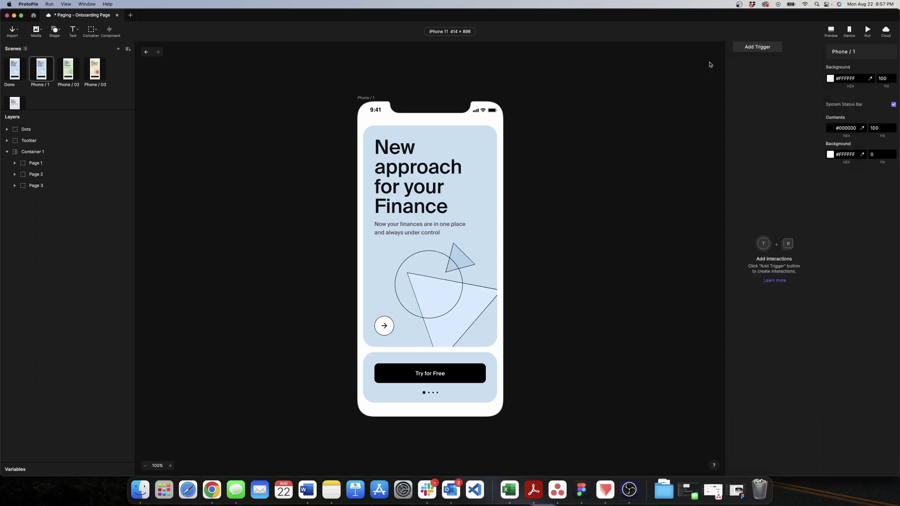
Set Page 3's X position to 828 (414+414) inside the paging container.
click(85, 186)
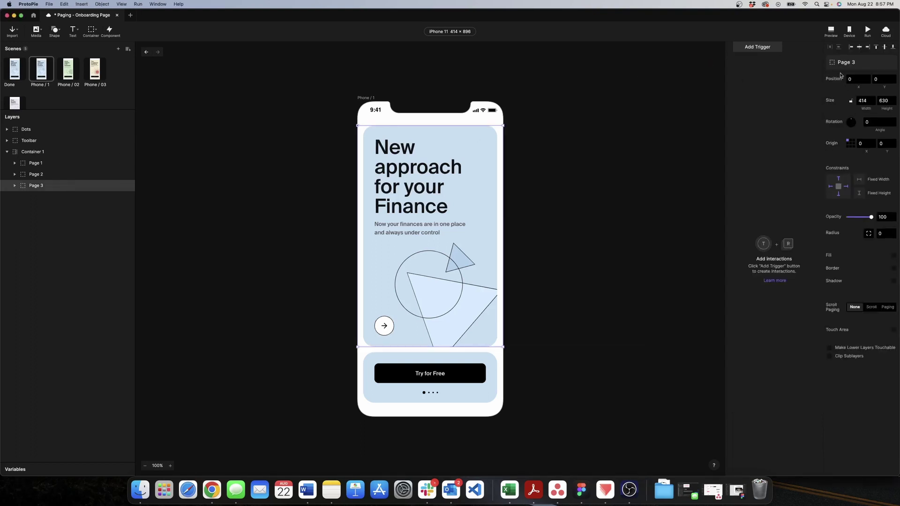
click(856, 81)
key(BackSpace)
text(414+313)
key(BackSpace)
text(414)
key(Return)
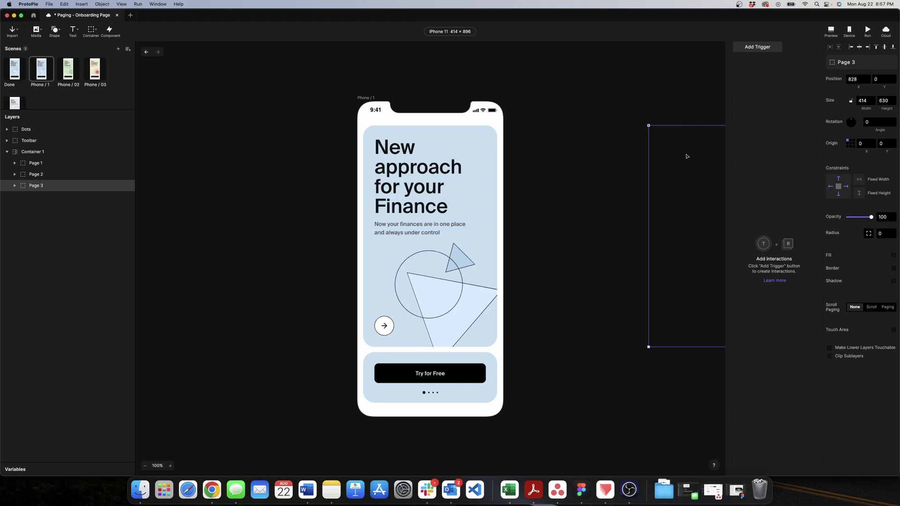
Preview the scene and swipe through Page 1, Page 2 and Page 3.
click(830, 31)
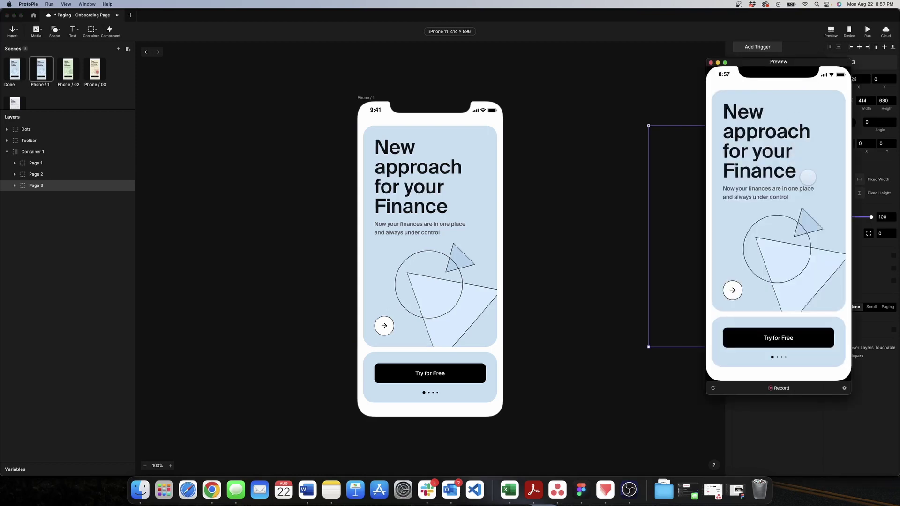
drag(796, 175, 731, 173)
drag(806, 165, 706, 172)
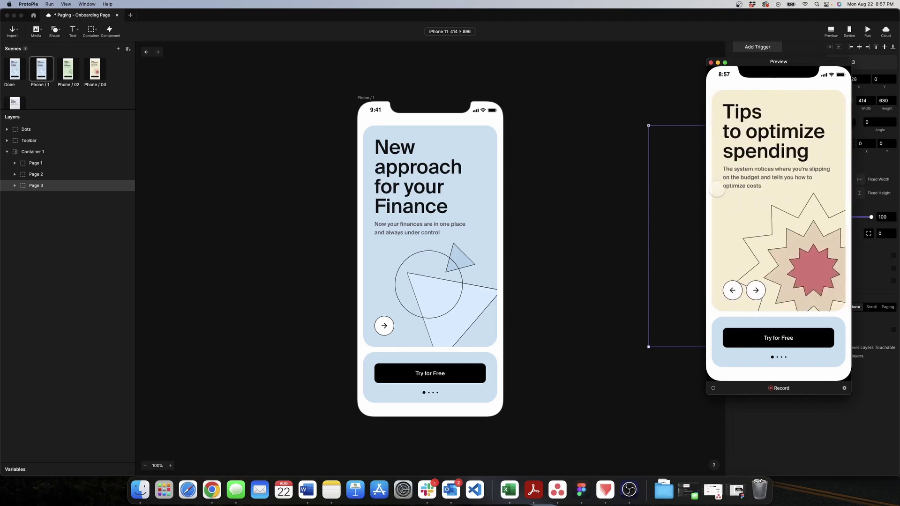
click(710, 62)
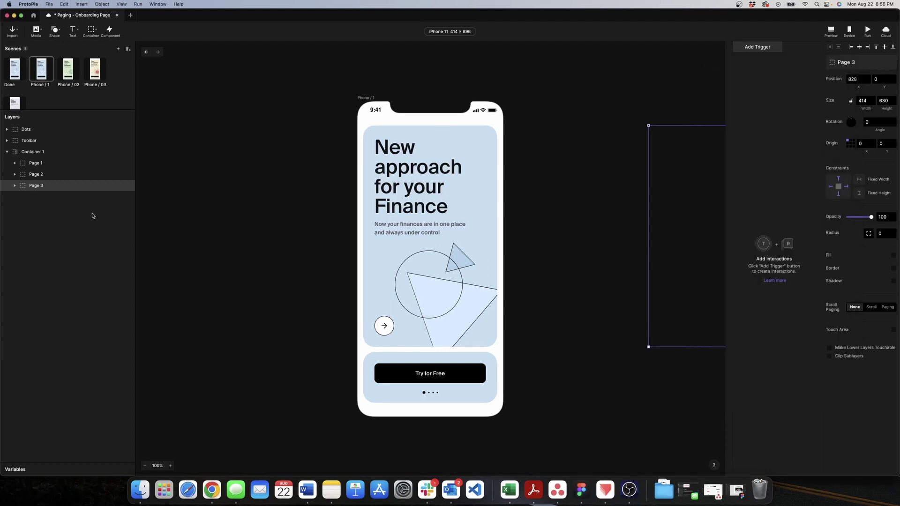
Copy Frame 6 from the Phone / 04 scene and paste it next to Page 3 in the Phone / 1 paging container.
click(21, 96)
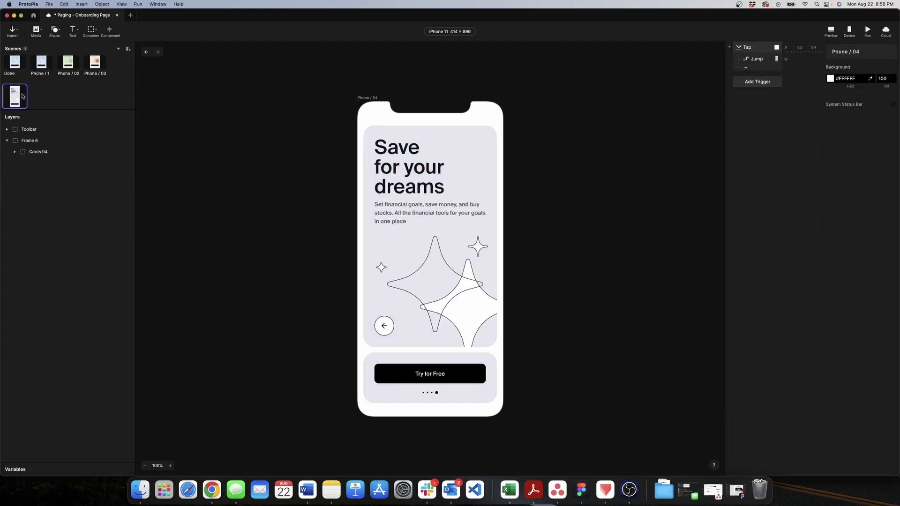
click(32, 140)
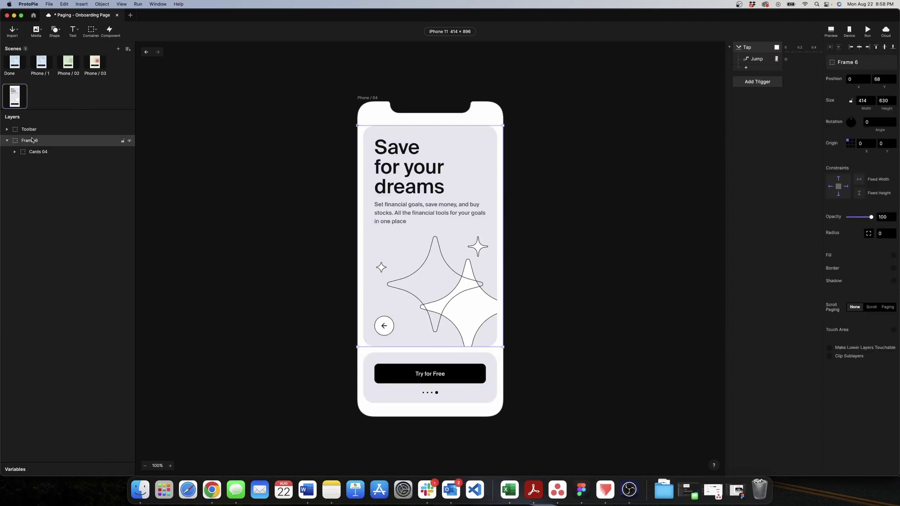
click(44, 62)
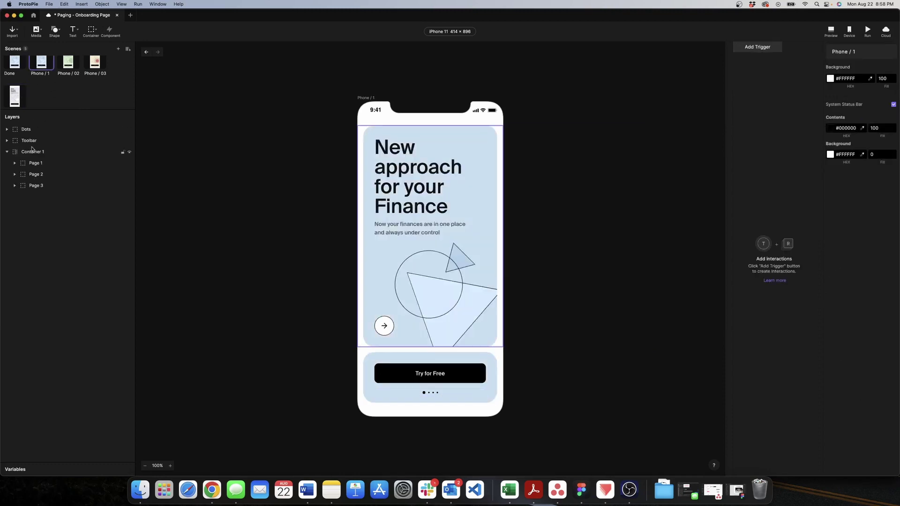
click(44, 186)
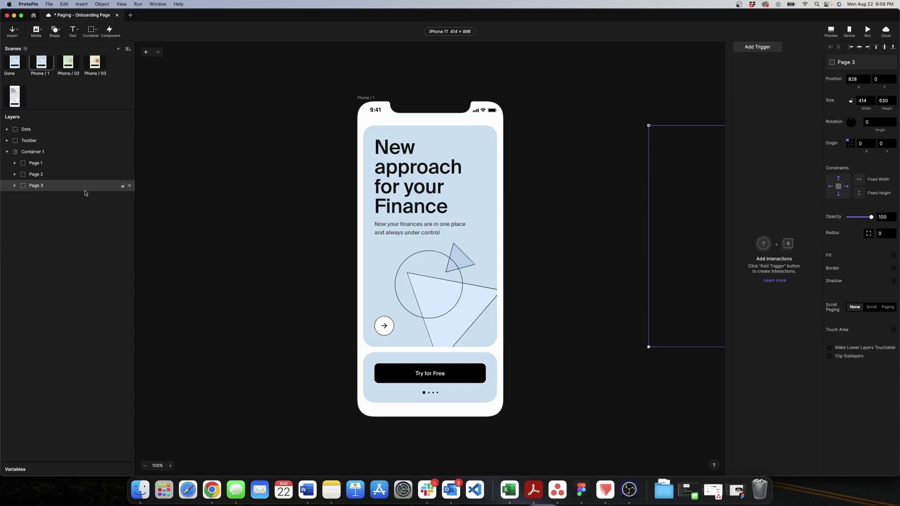
key(super+v)
Rename the pasted Frame 6 as Page 4 and move it below Page 3 in the container.
double_click(40, 187)
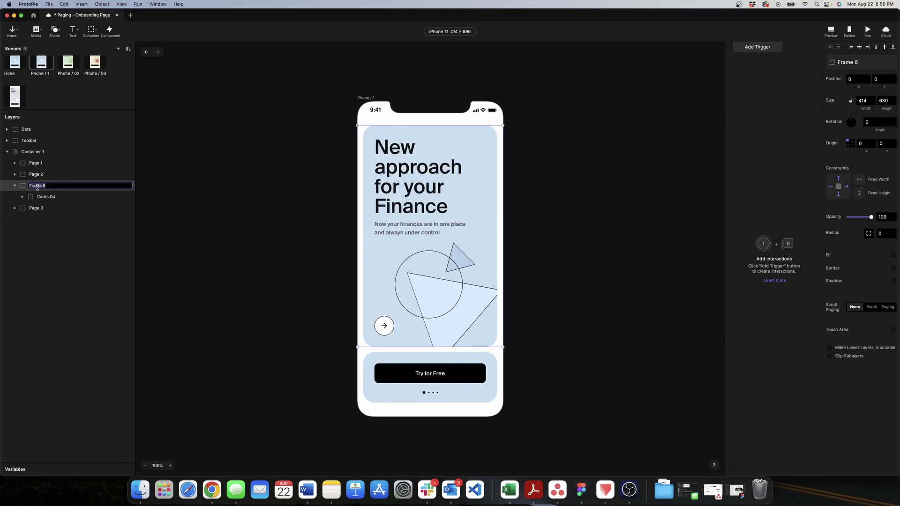
text(Page 4)
key(Return)
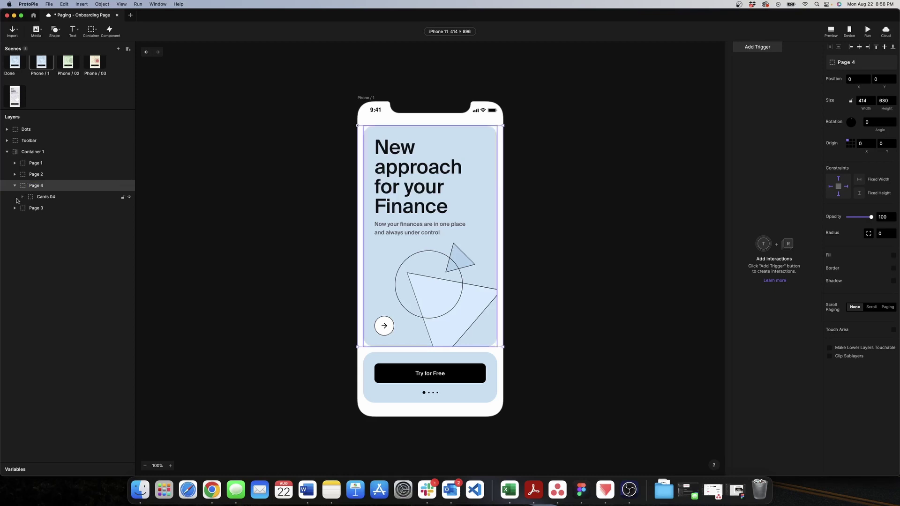
click(43, 209)
drag(35, 185, 43, 210)
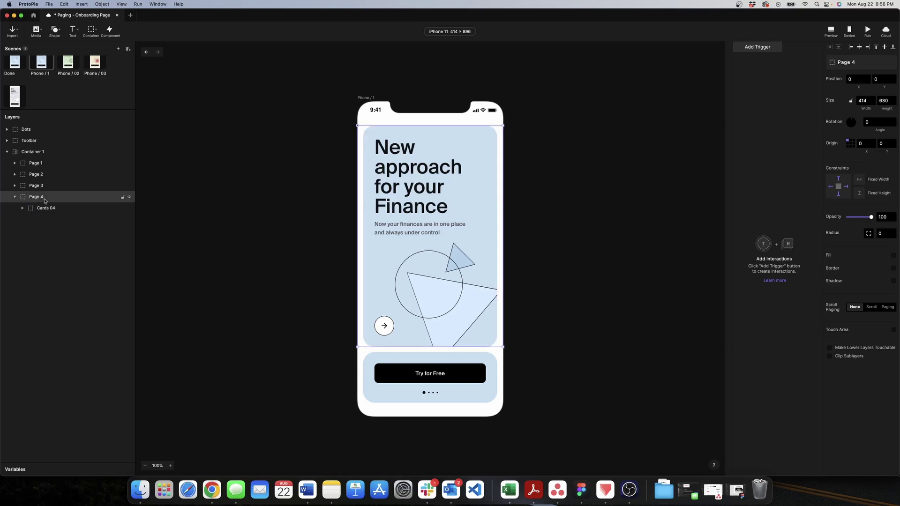
Set Page 4's X position to 1242 (414*3) inside the paging container.
click(857, 81)
key(BackSpace)
text(14)
key(BackSpace)
key(BackSpace)
text(414*3)
key(Return)
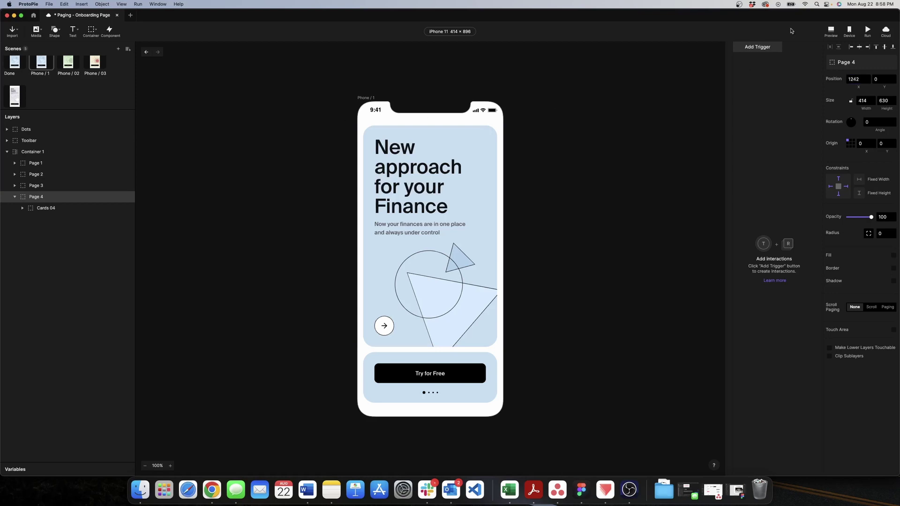
Preview the scene and swipe through the onboarding pages with Page 4 in place.
click(831, 32)
click(799, 182)
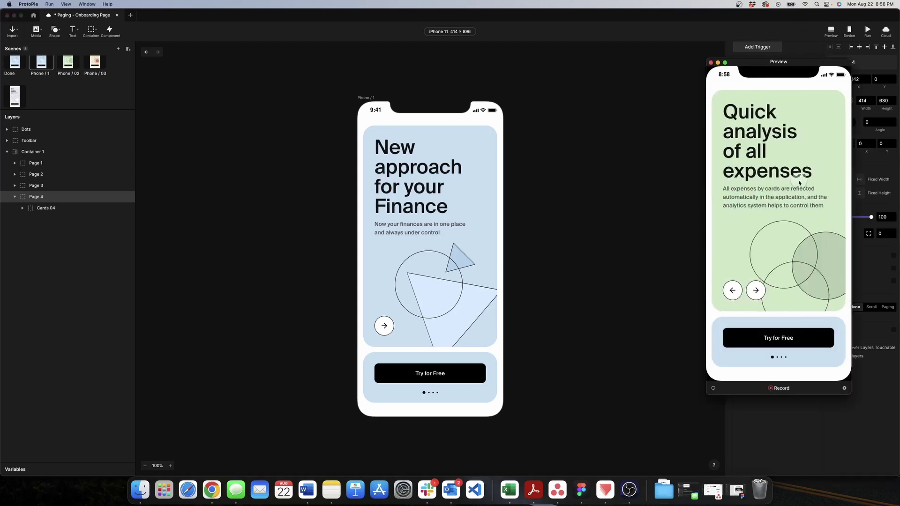
mouse_move(799, 182)
mouse_down()
mouse_move(759, 186)
mouse_move(797, 187)
mouse_up()
click(710, 62)
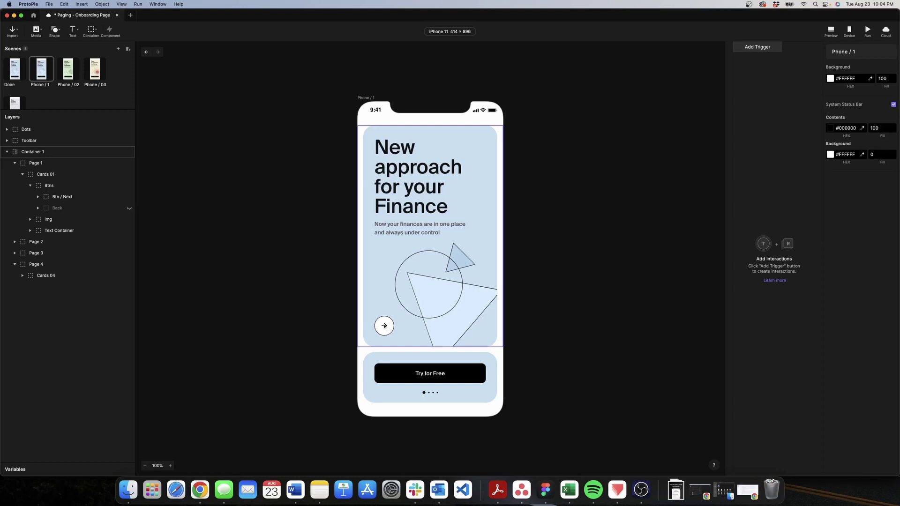
Add a Tap trigger to the Btn / Next layer on Page 1's card.
click(384, 325)
double_click(384, 325)
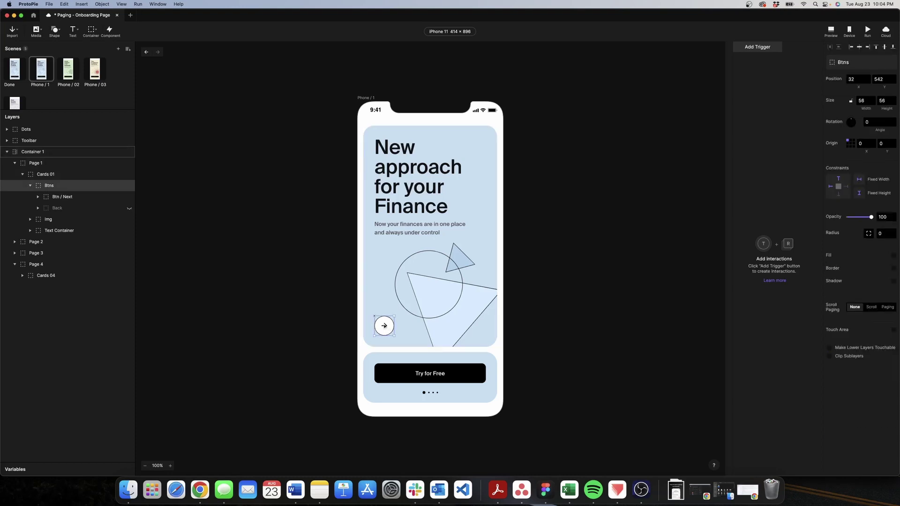
double_click(384, 326)
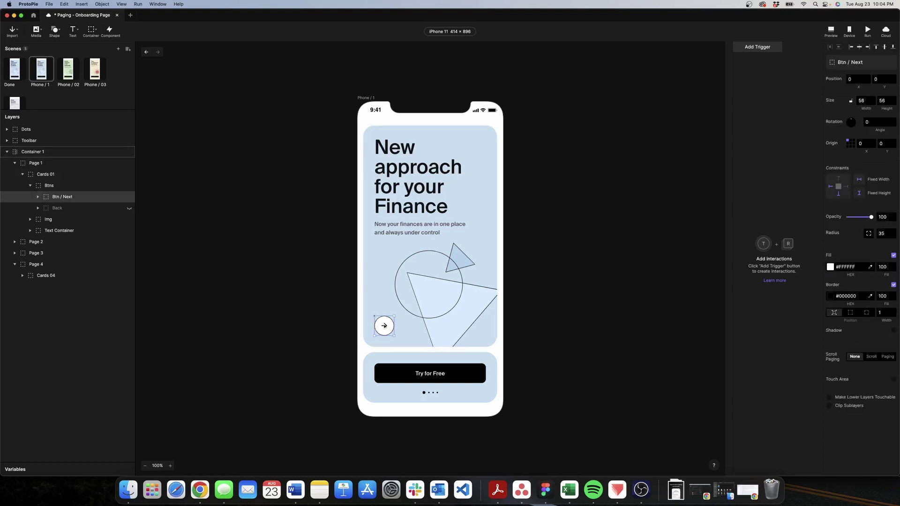
click(759, 47)
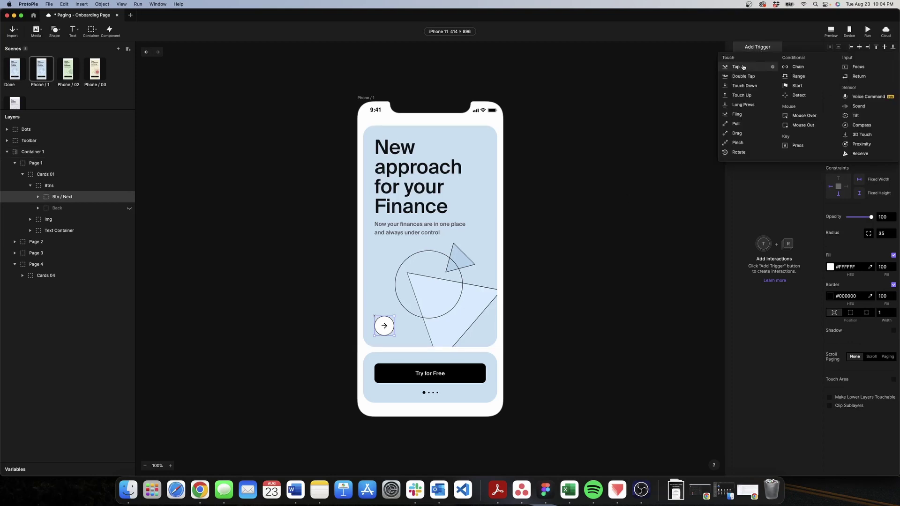
click(743, 67)
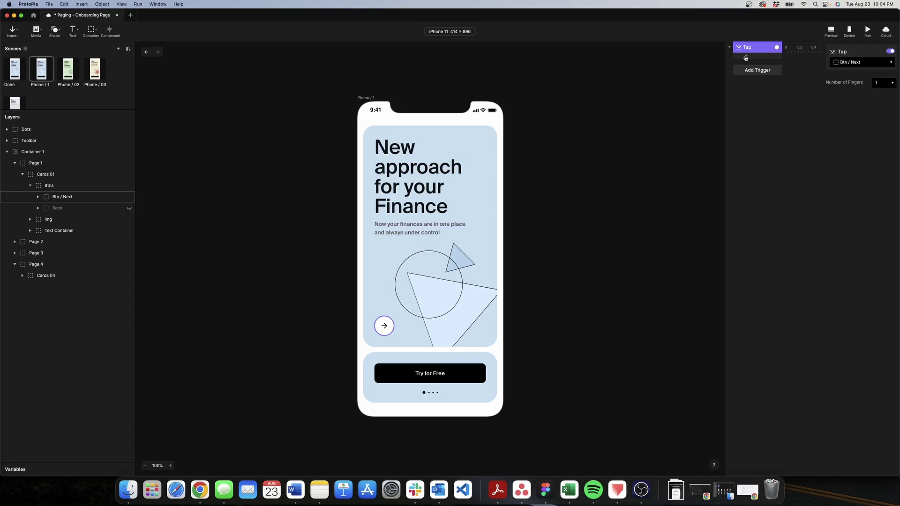
Add a Scroll response to the Tap trigger and set its target layer to Container 1.
click(745, 57)
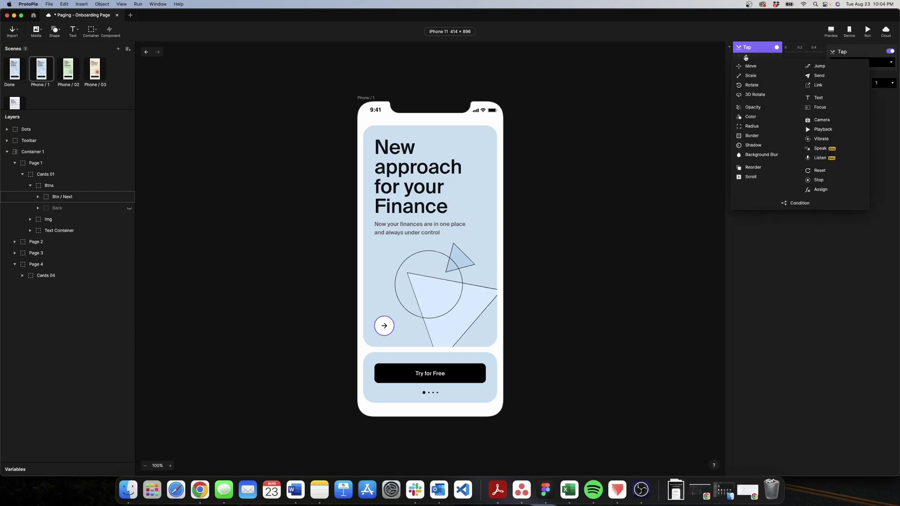
click(756, 177)
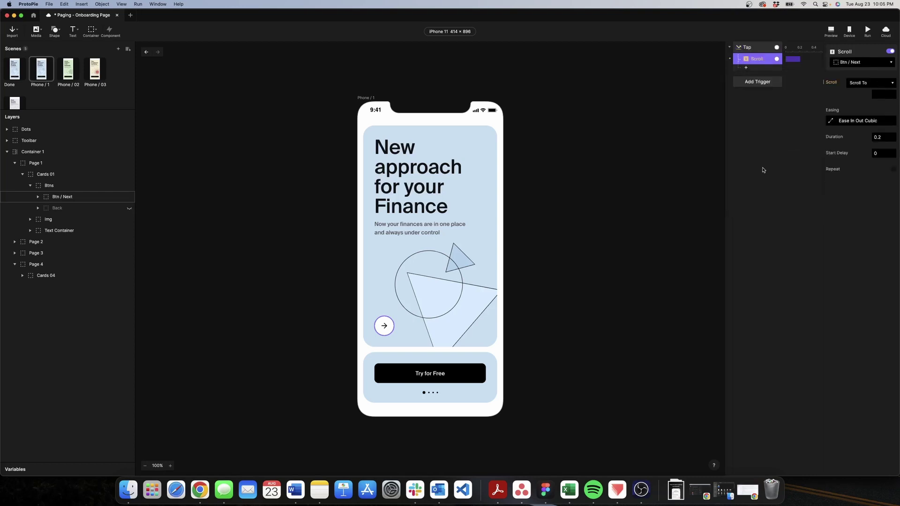
click(868, 61)
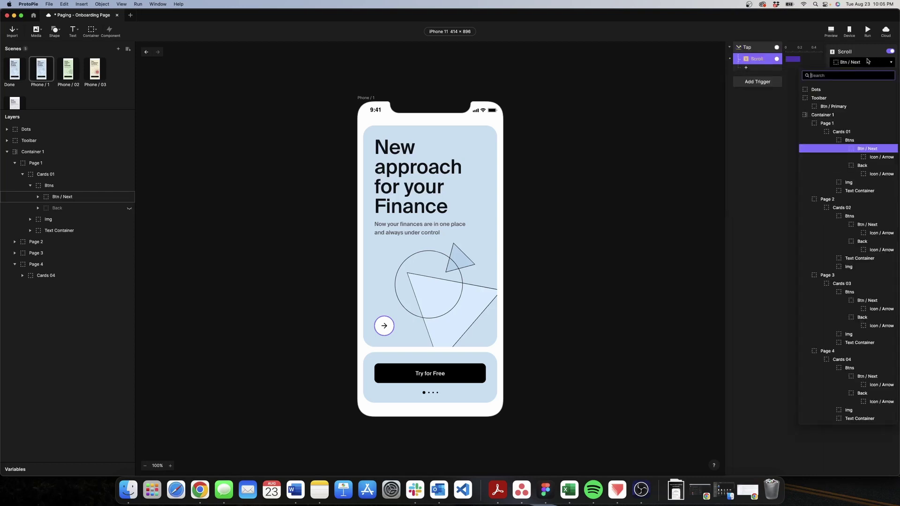
click(832, 116)
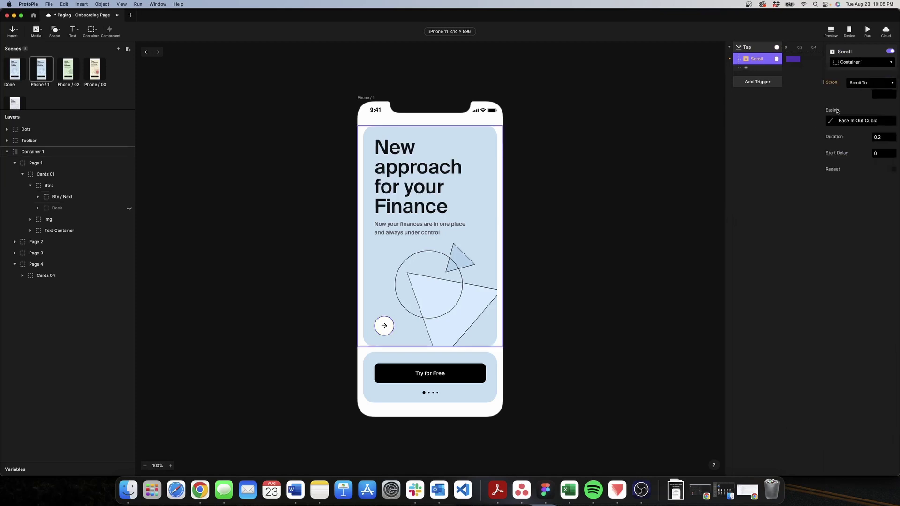
Configure the Scroll response as Scroll By 414 and test Page 1's next button in the preview.
click(865, 85)
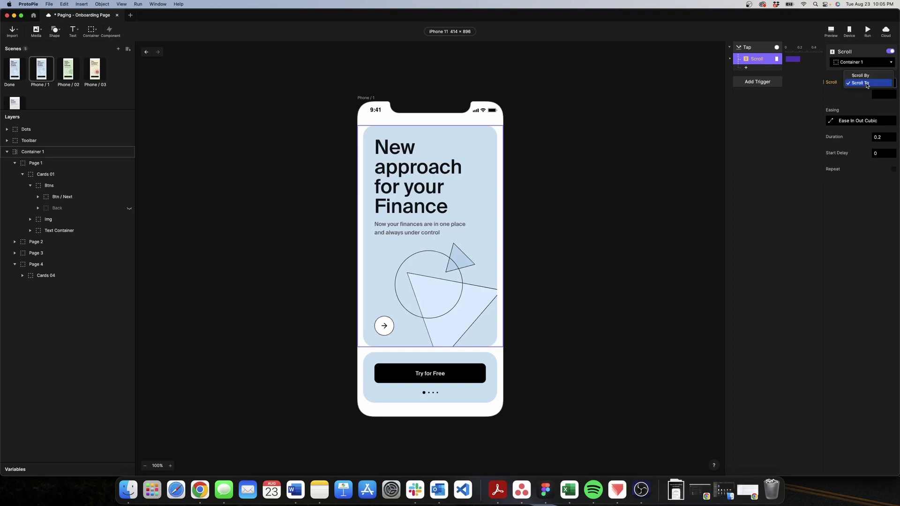
click(867, 92)
click(877, 96)
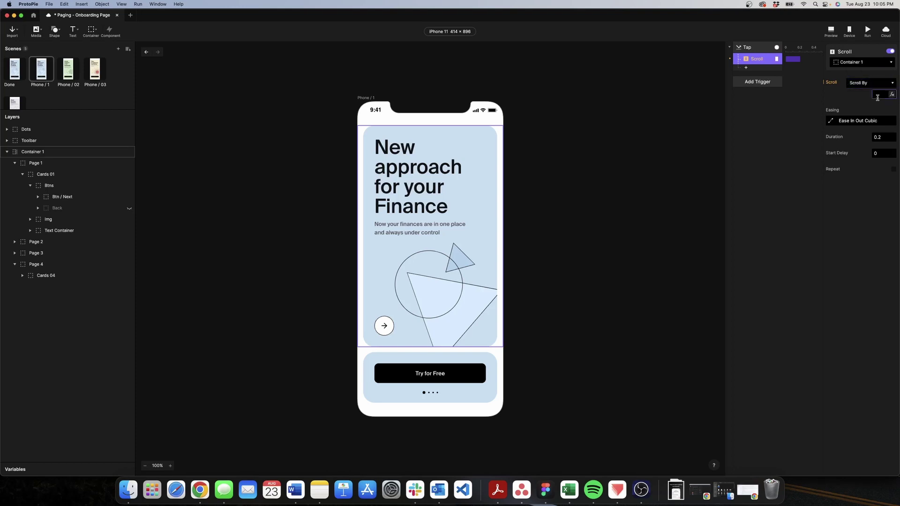
text(414)
key(Return)
click(833, 33)
click(657, 308)
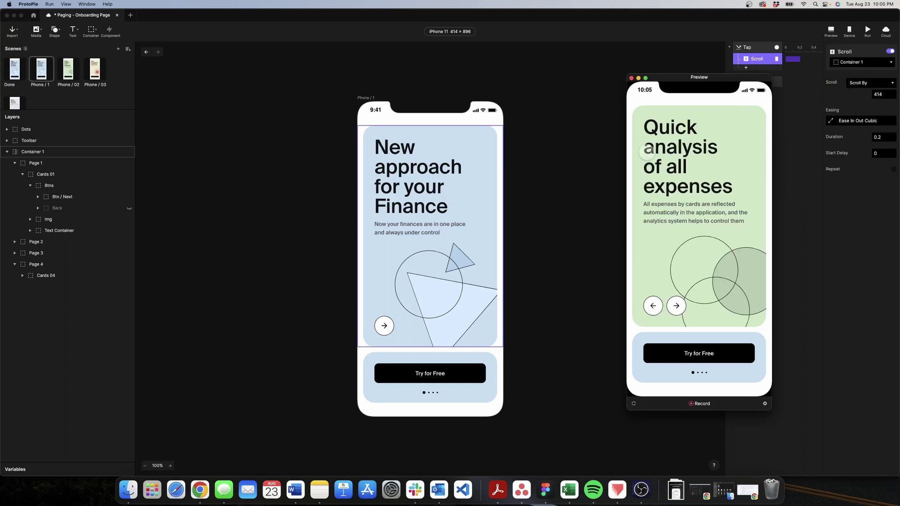
Set the Scroll response's easing to Spring with tension 600 and friction 30, and test Page 1's next button in the preview.
click(631, 78)
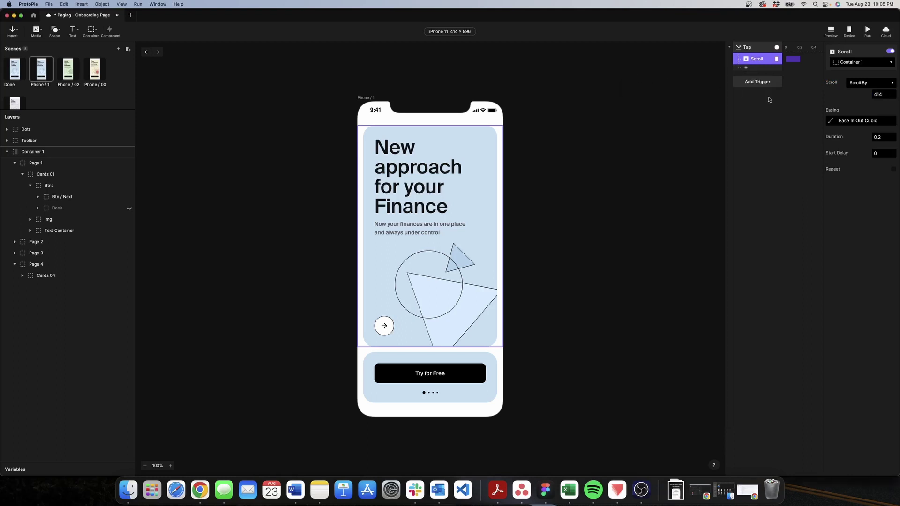
click(833, 122)
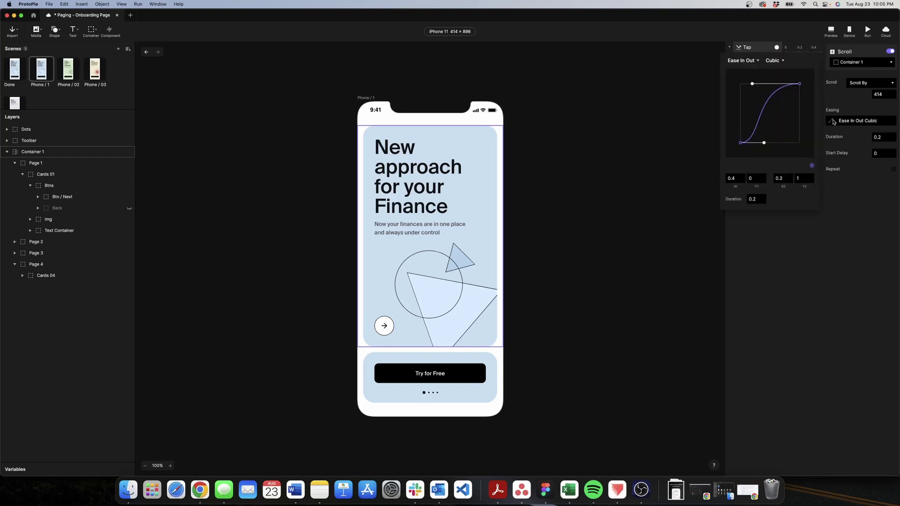
click(755, 61)
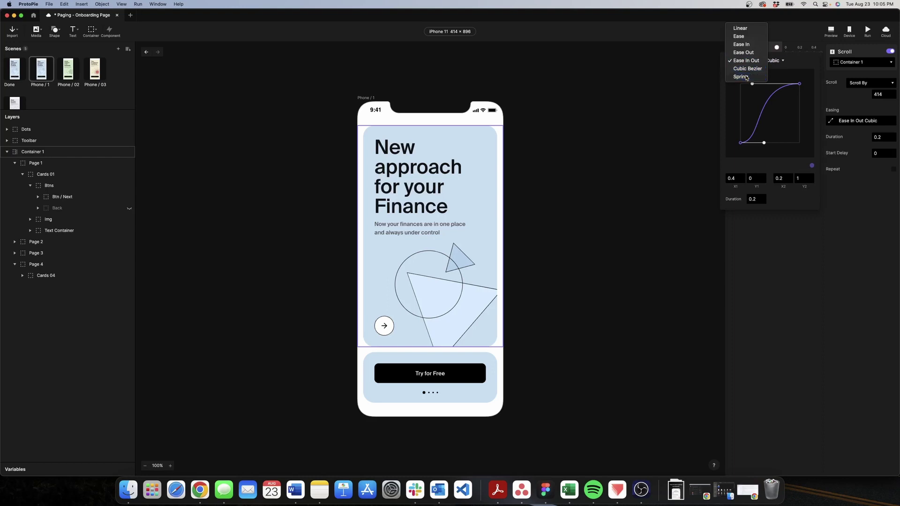
click(742, 76)
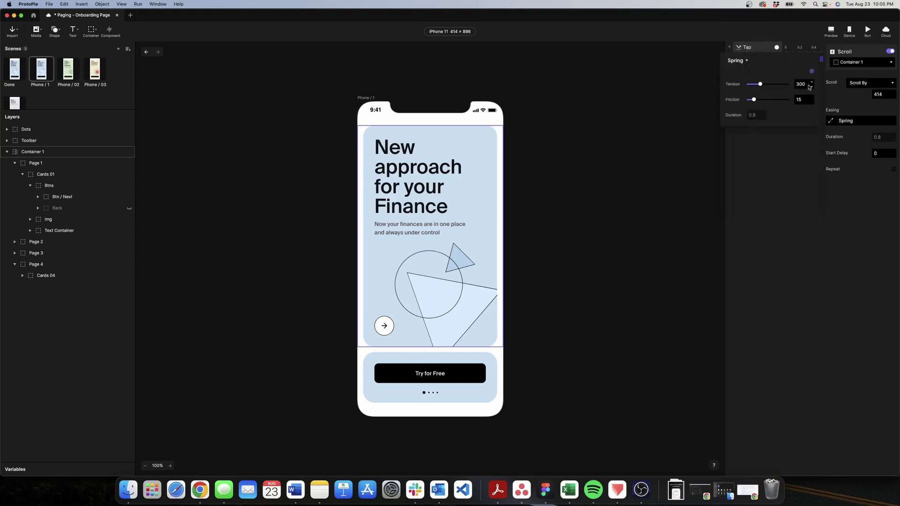
drag(807, 84, 794, 85)
text(600)
click(803, 99)
drag(803, 99, 788, 99)
text(30)
key(Return)
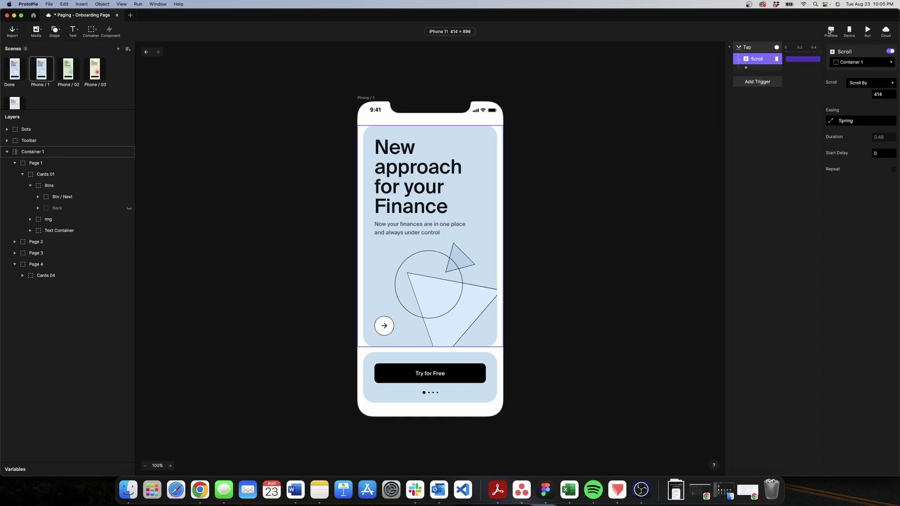
click(830, 31)
click(650, 302)
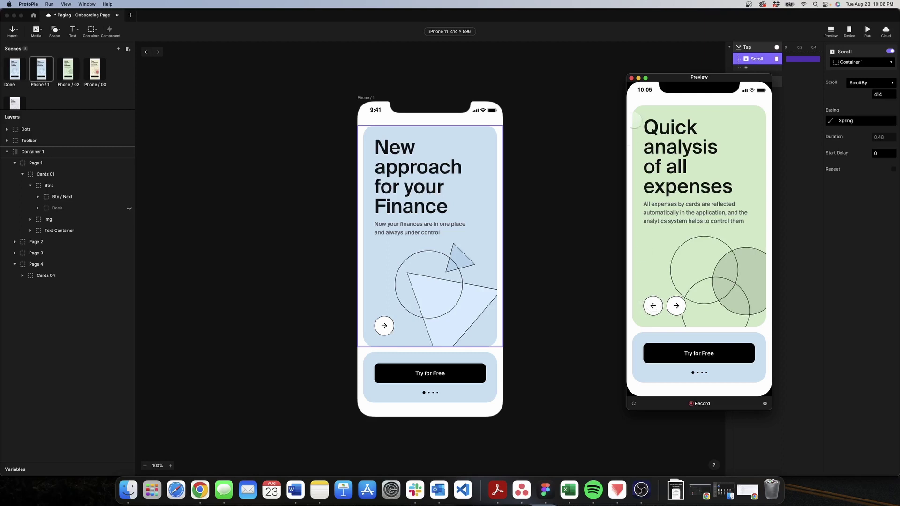
Duplicate Page 1's Tap trigger with its Scroll response and assign the copy to Page 2's Btn / Next layer.
click(770, 47)
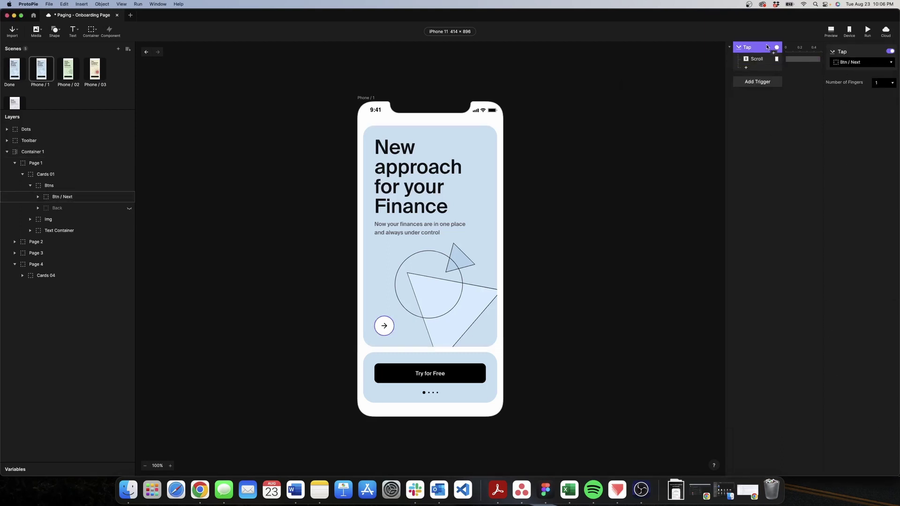
right_click(770, 47)
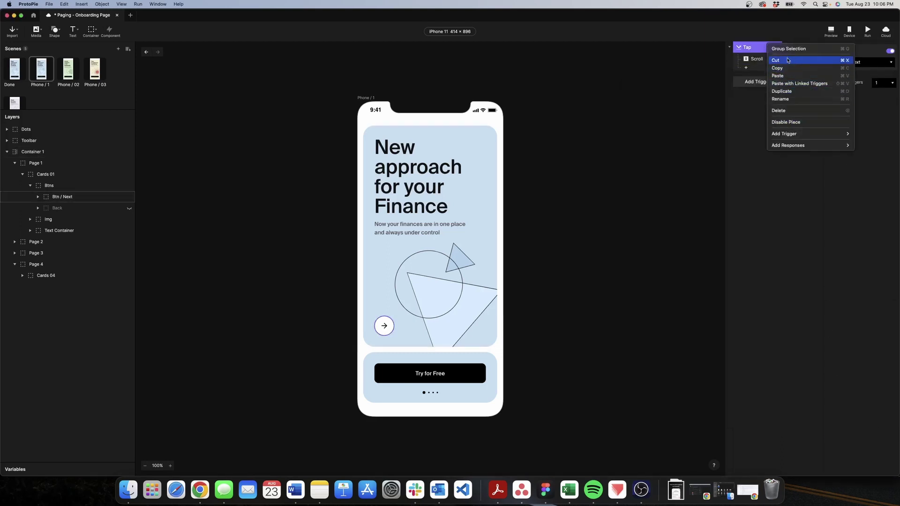
click(786, 83)
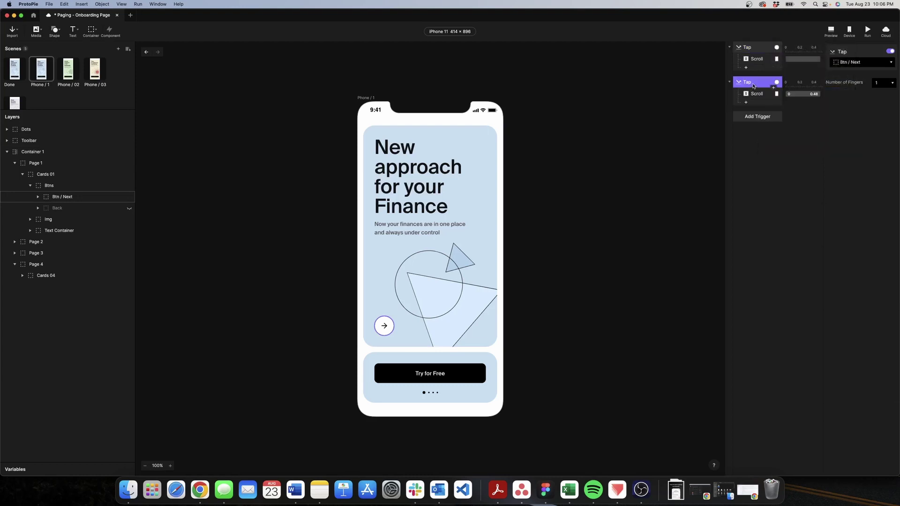
click(853, 63)
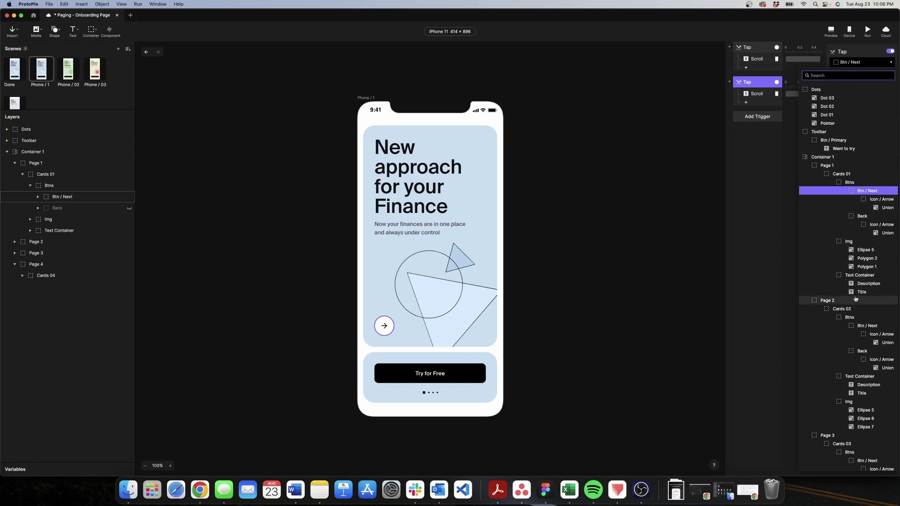
click(866, 325)
click(757, 93)
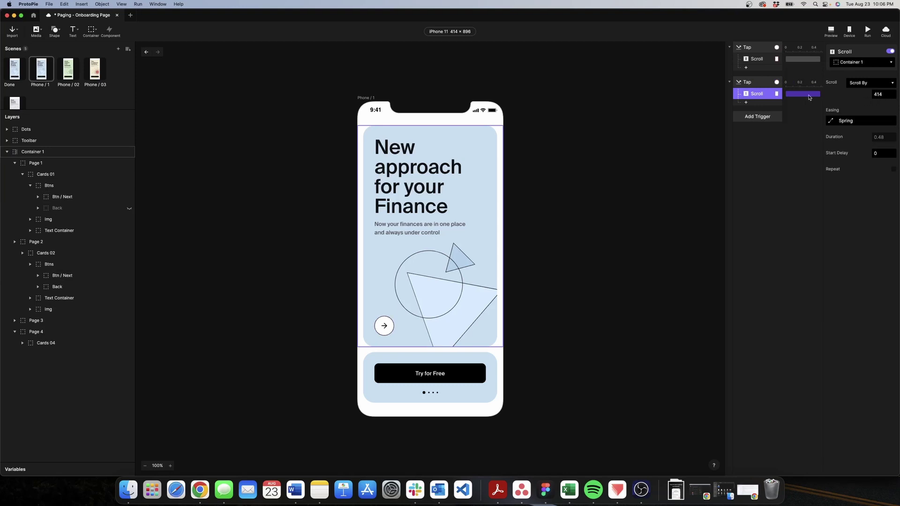
Duplicate the Tap trigger of Page 2's next button and assign the copy to Page 2's Back layer.
click(755, 83)
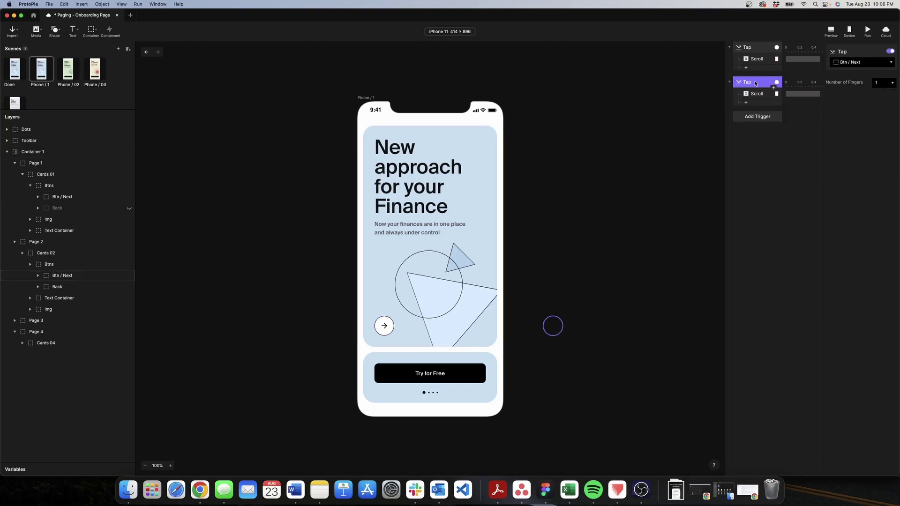
right_click(755, 83)
click(768, 122)
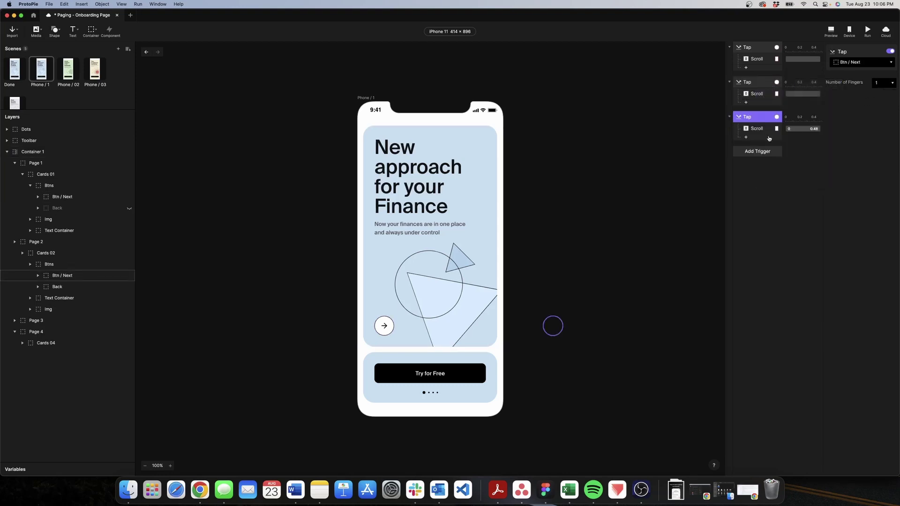
click(858, 64)
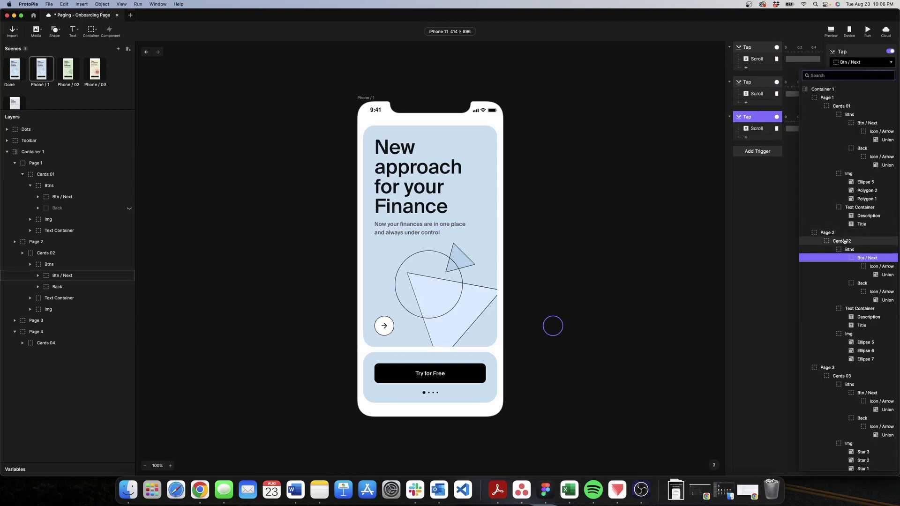
click(862, 283)
Set the Scroll response under Page 2's Back trigger to Scroll By -414.
click(757, 128)
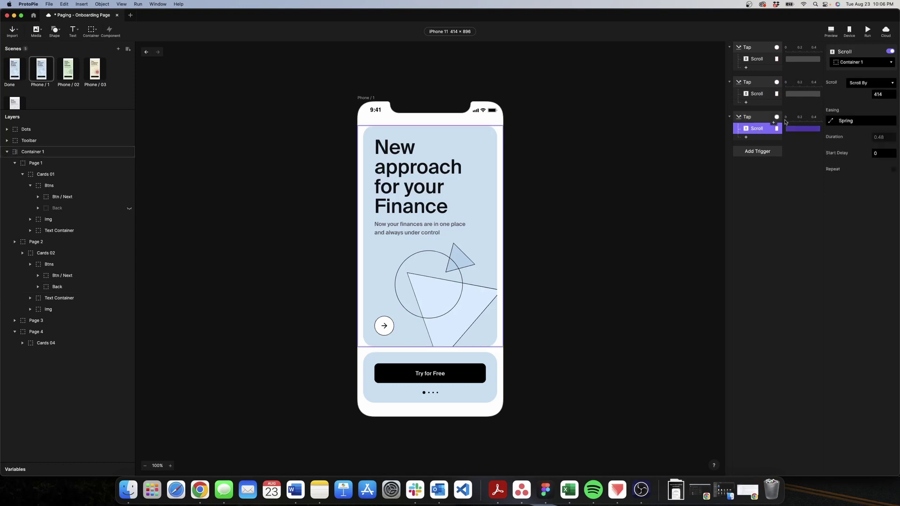
click(874, 94)
text(-)
Preview the scene and test moving between Page 1 and Page 2 with the next and back buttons.
click(831, 31)
click(653, 305)
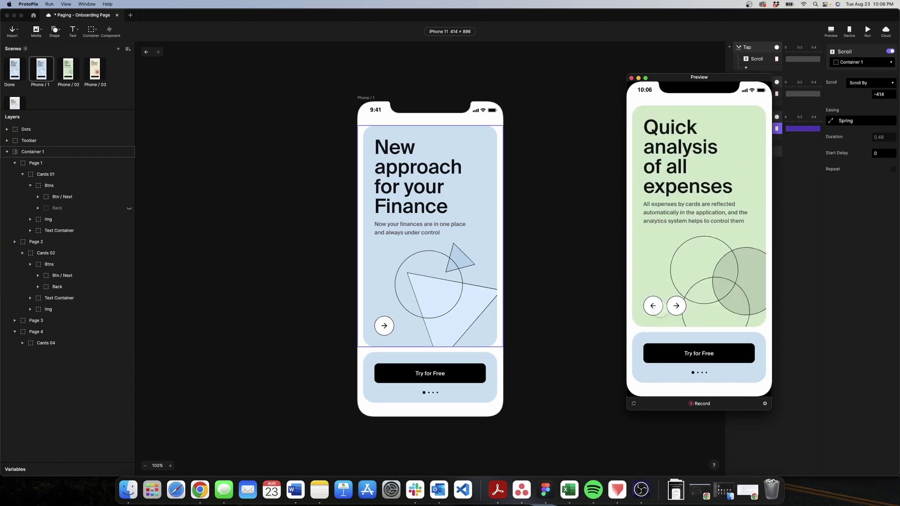
click(661, 310)
click(654, 306)
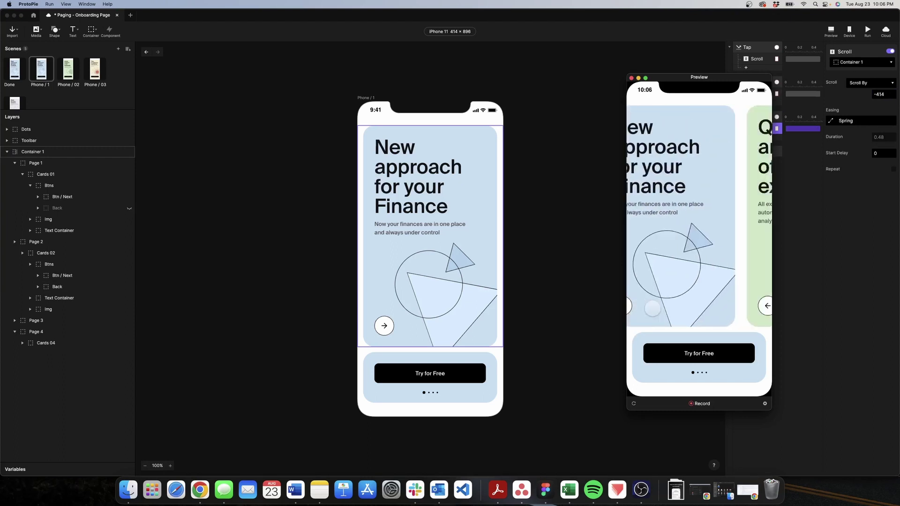
click(676, 305)
click(632, 79)
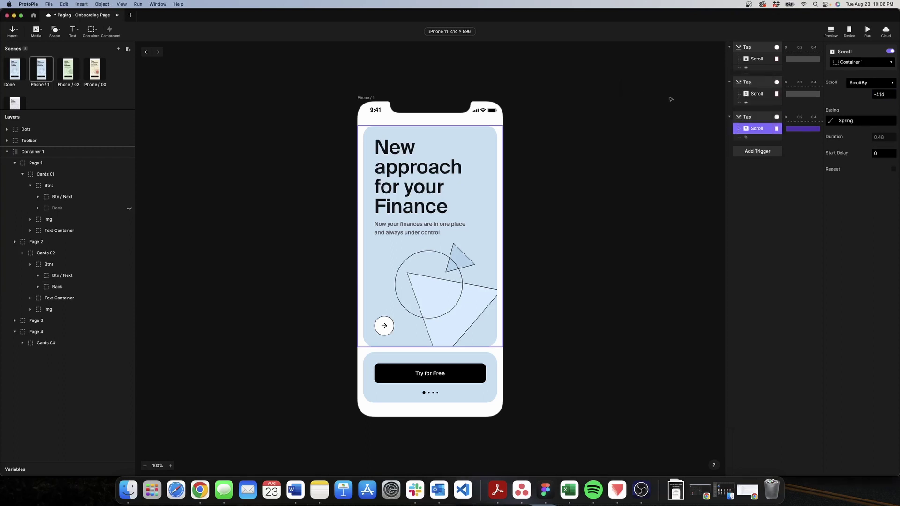
Duplicate Page 2's Back trigger for Page 3's Btn / Next layer and set the copy's Scroll By value to 414.
click(760, 117)
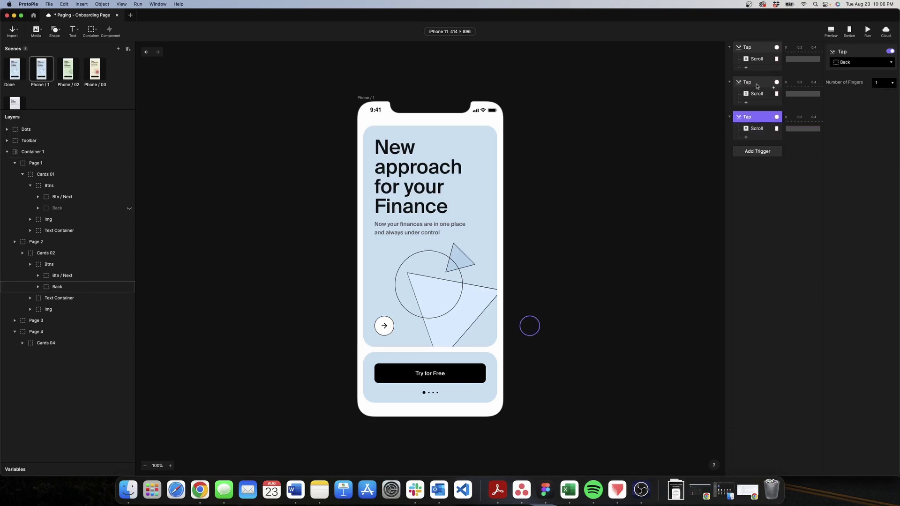
right_click(760, 115)
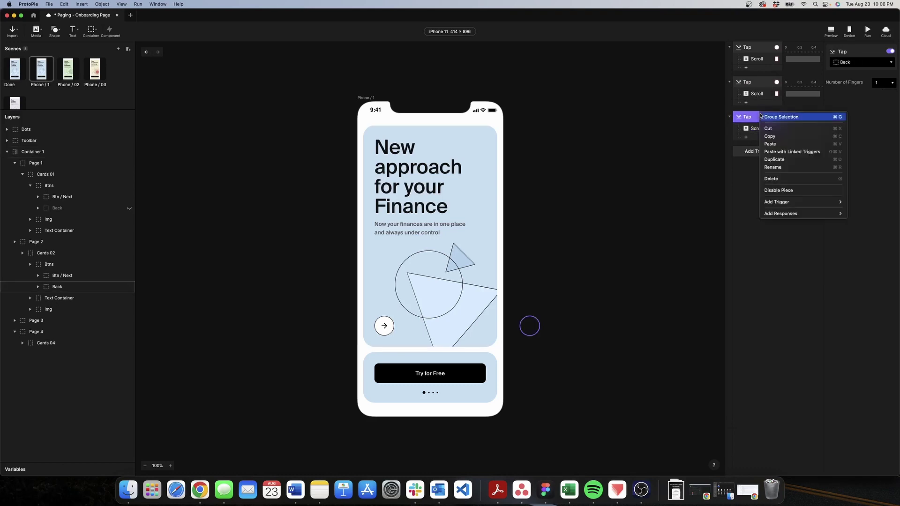
click(781, 160)
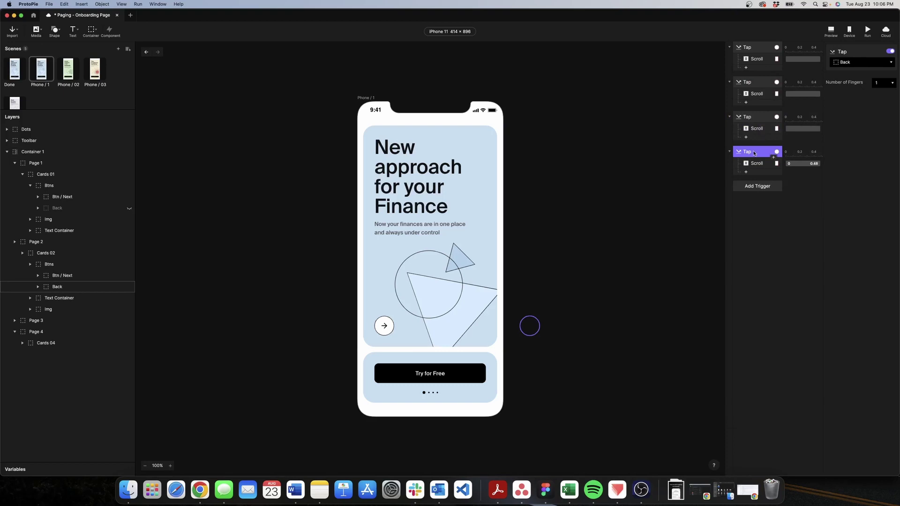
click(855, 63)
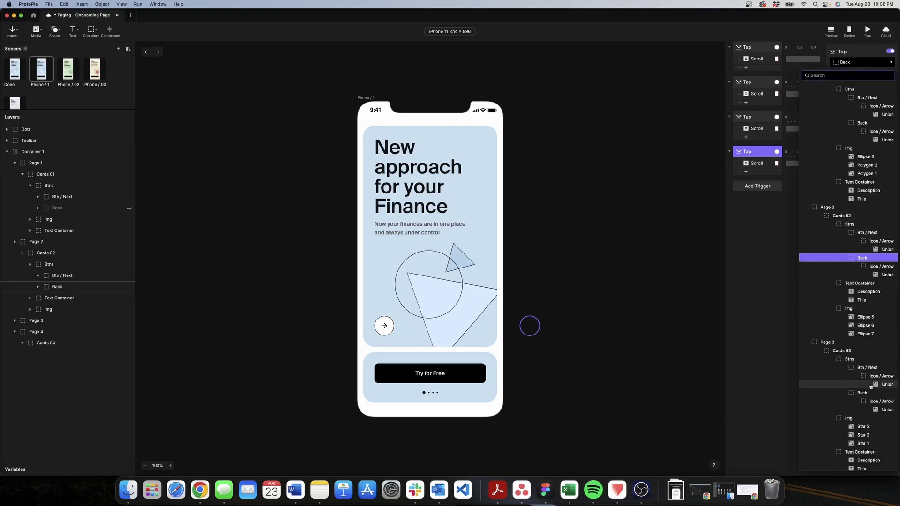
click(867, 367)
click(759, 164)
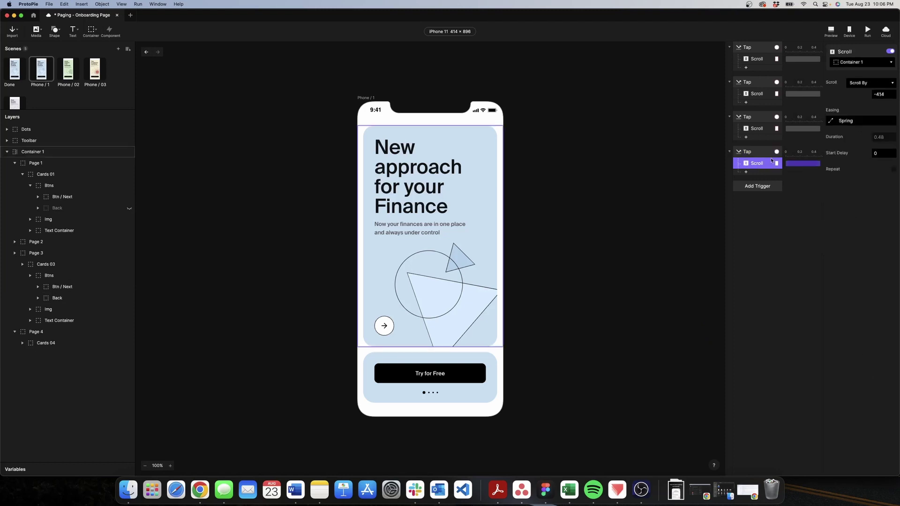
click(879, 94)
Duplicate the Tap trigger of Page 3's next button and assign the copy to Page 3's Back layer.
click(766, 152)
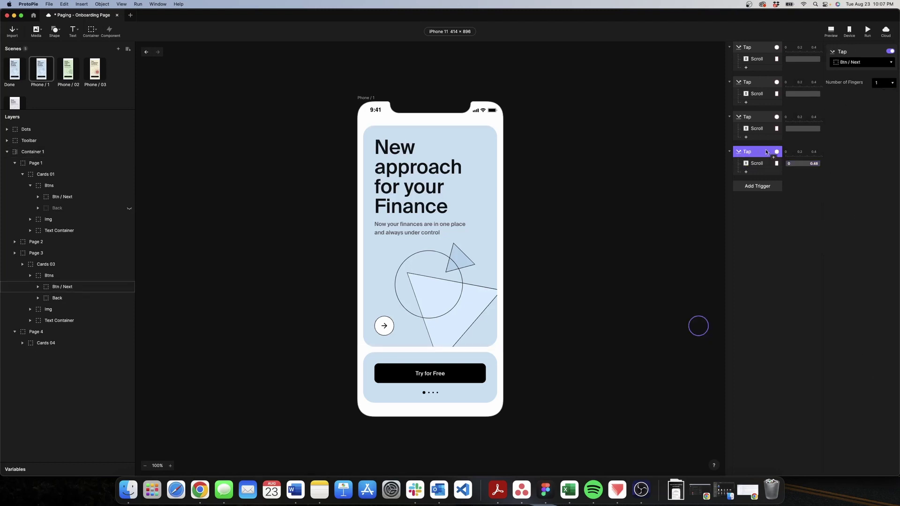
right_click(766, 153)
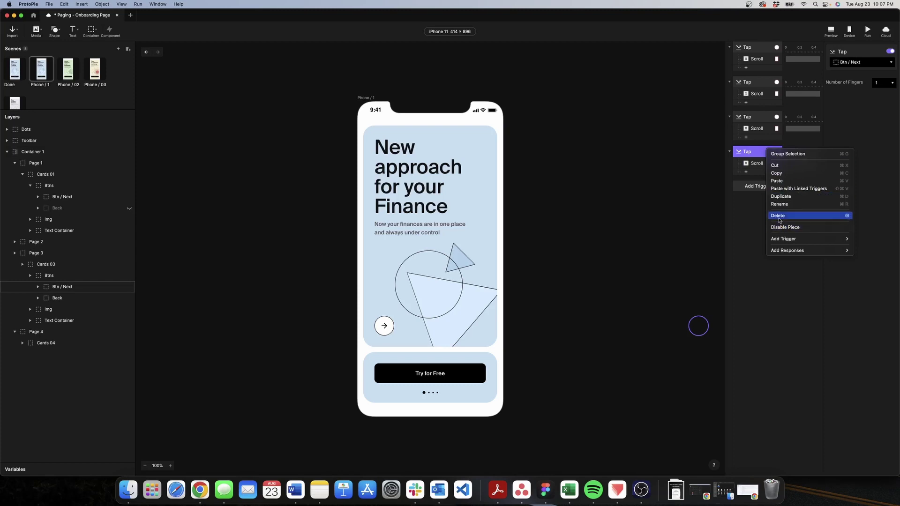
click(780, 197)
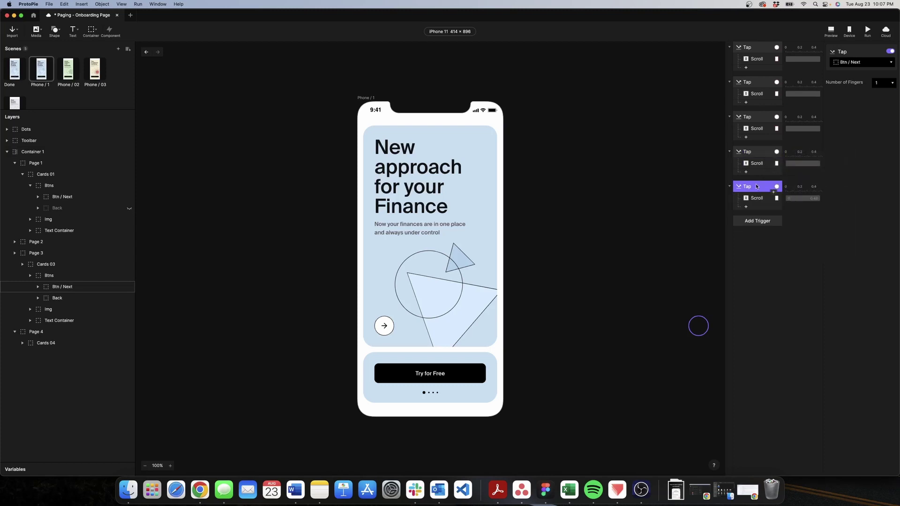
click(865, 62)
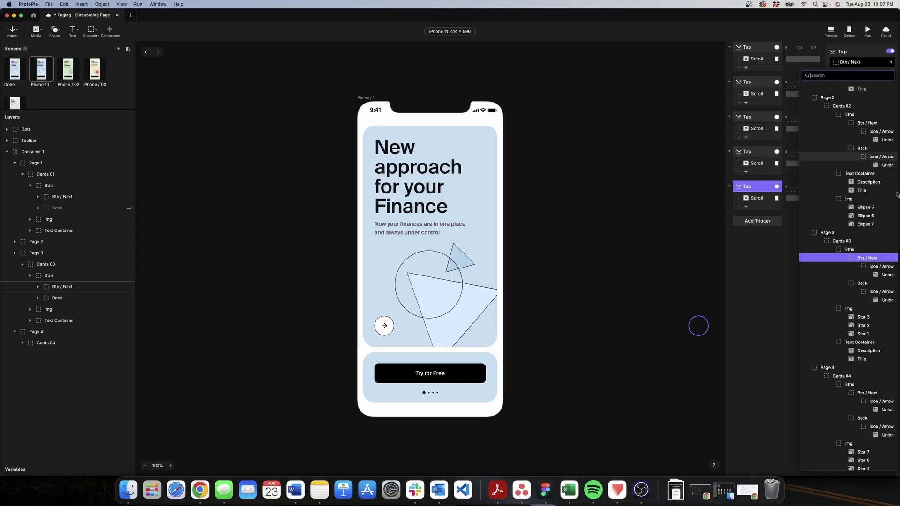
click(868, 283)
Set the Scroll response under Page 3's Back trigger to Scroll By -414.
click(762, 198)
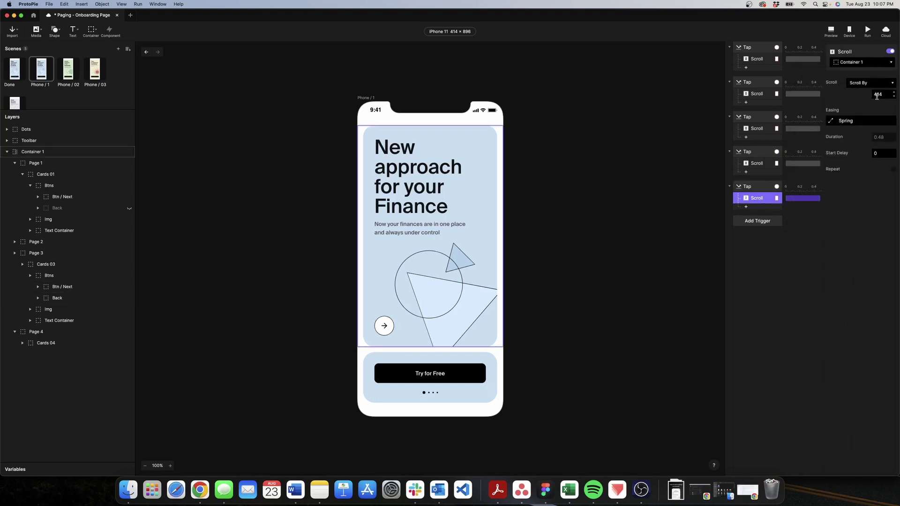
click(884, 94)
text(-)
key(Return)
Duplicate Page 3's Back trigger and assign the copy to the Btn / Next layer in Page 4's Cards 04.
right_click(755, 188)
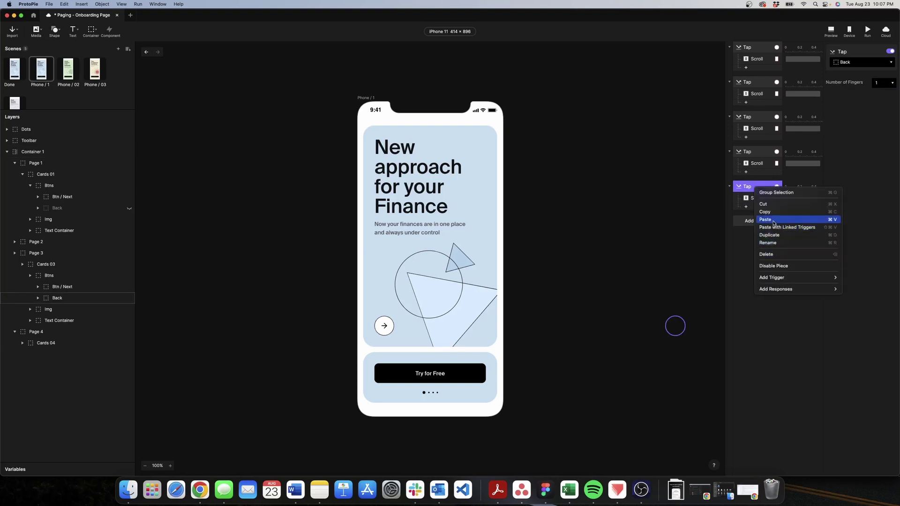
click(770, 235)
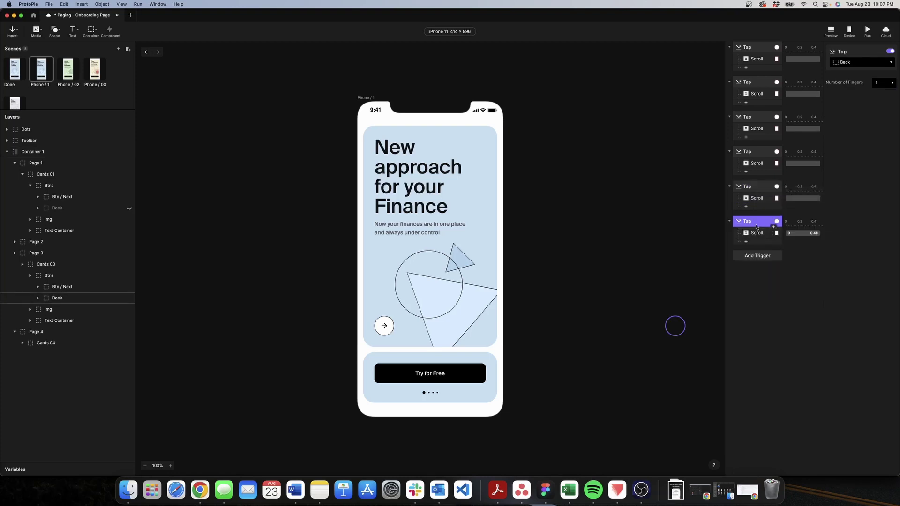
click(858, 62)
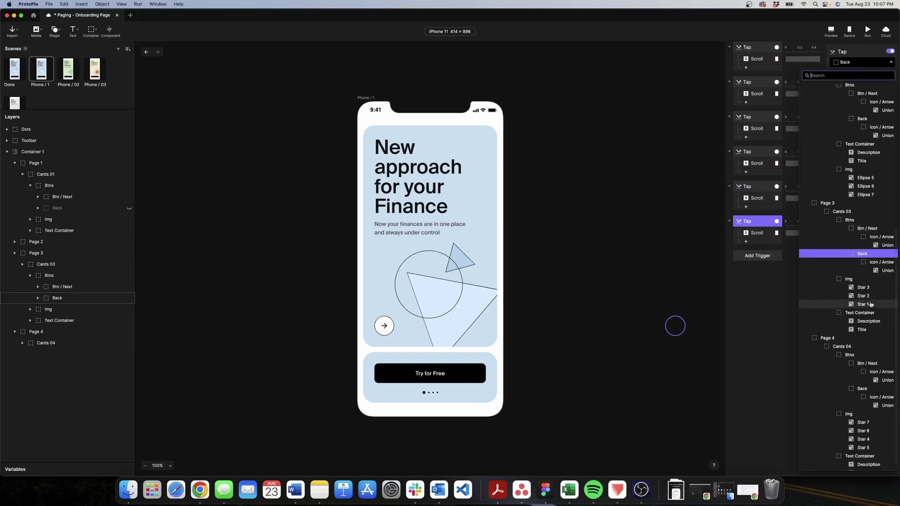
scroll(870, 305, down, 1)
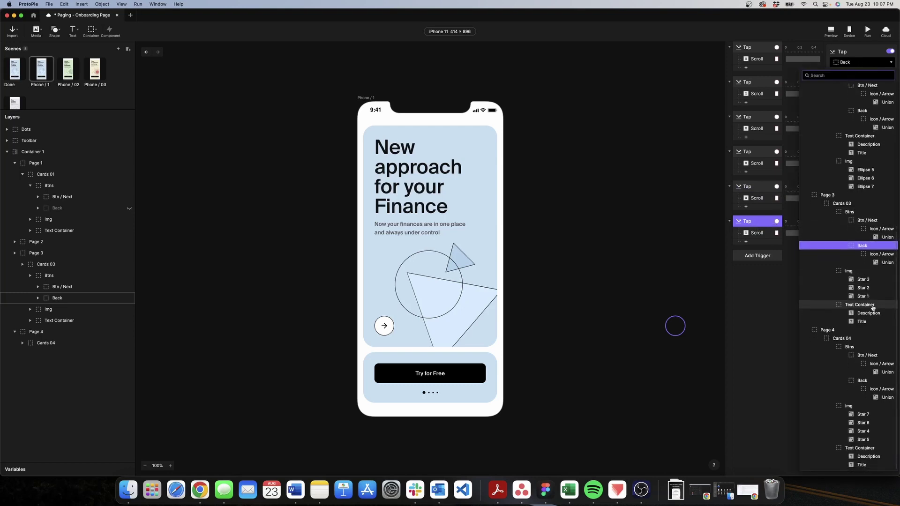
click(870, 355)
Set the Scroll response under Page 4's Btn / Next trigger to Scroll By 414.
click(756, 233)
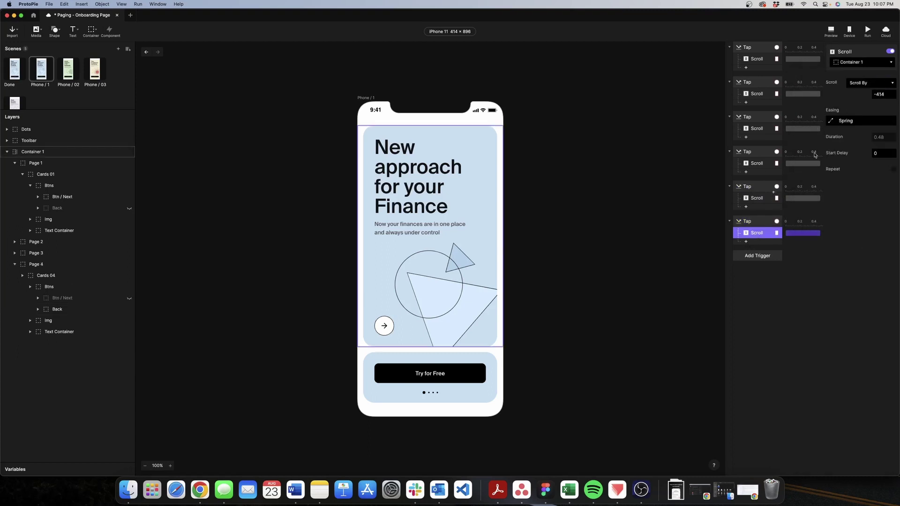
click(874, 94)
key(BackSpace)
key(Return)
Duplicate the Tap trigger of Page 4's next button and assign the copy to Page 4's Back layer in Cards 04.
click(760, 224)
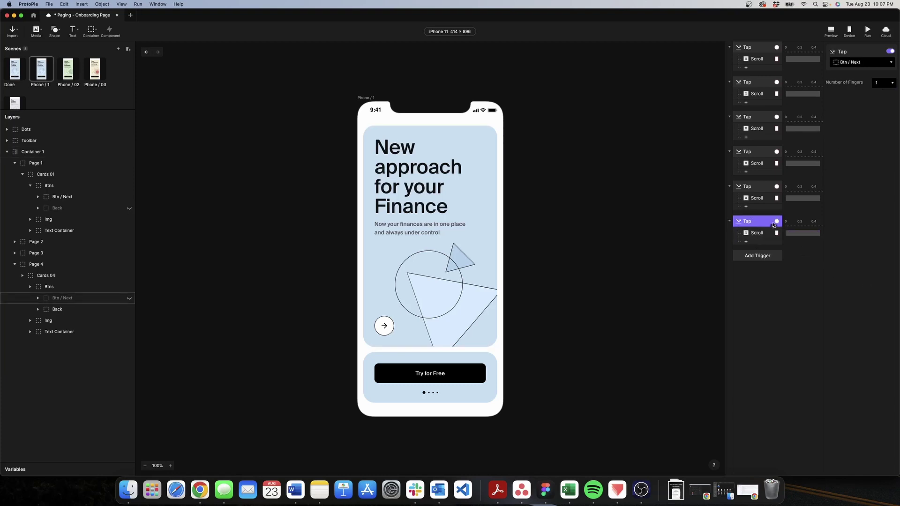
right_click(762, 224)
click(773, 268)
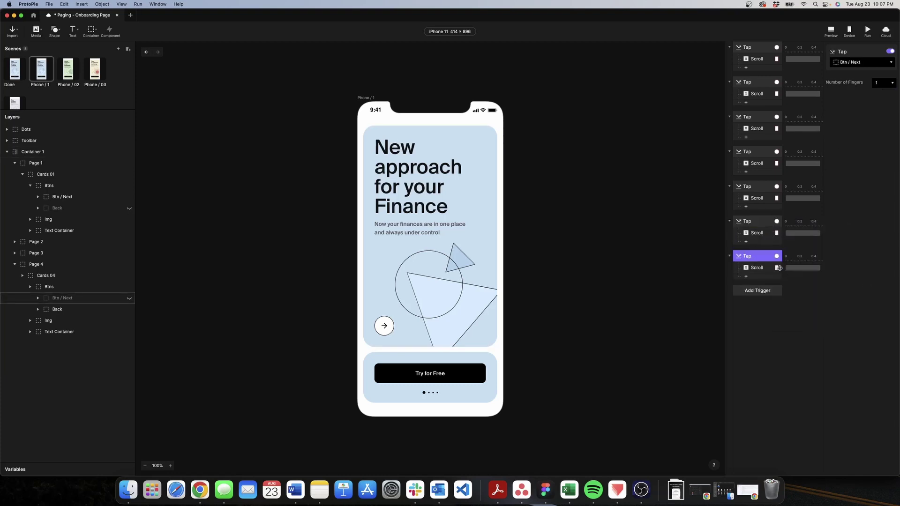
click(864, 63)
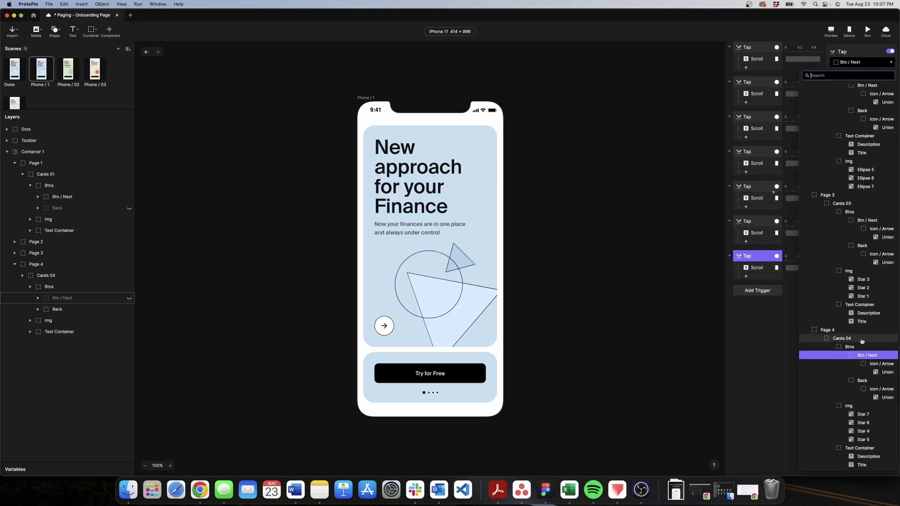
click(862, 380)
Set the Scroll response under Page 4's Back trigger to Scroll By -414.
click(757, 267)
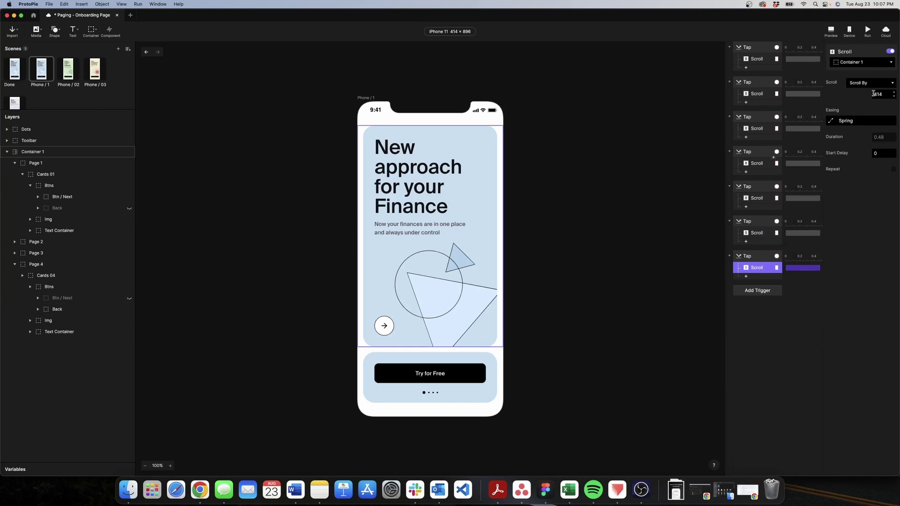
click(873, 94)
text(-)
click(850, 212)
Preview the prototype and test the next and back buttons across all four pages, then close the preview.
click(831, 30)
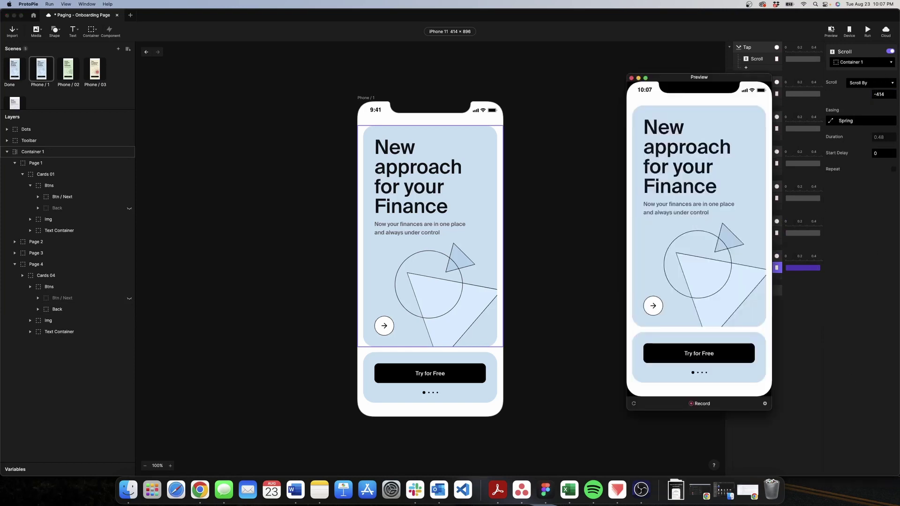
click(654, 306)
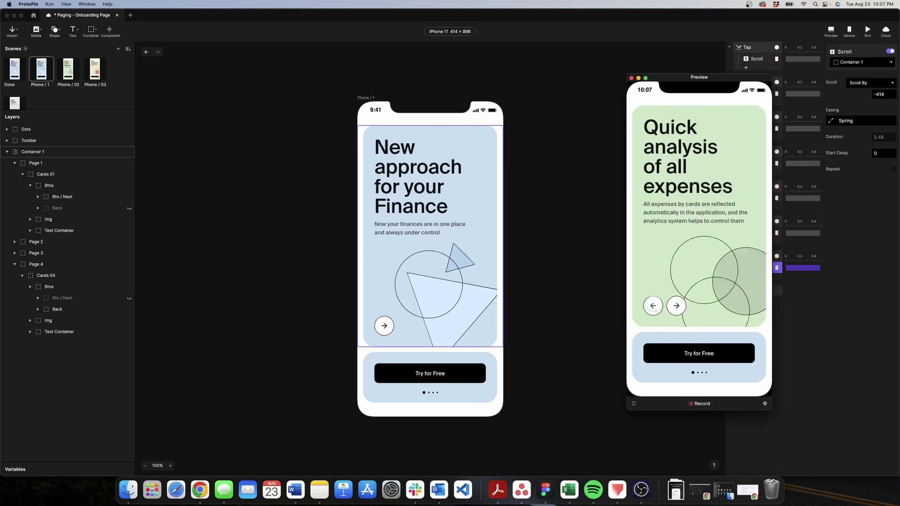
click(653, 305)
click(676, 305)
click(677, 306)
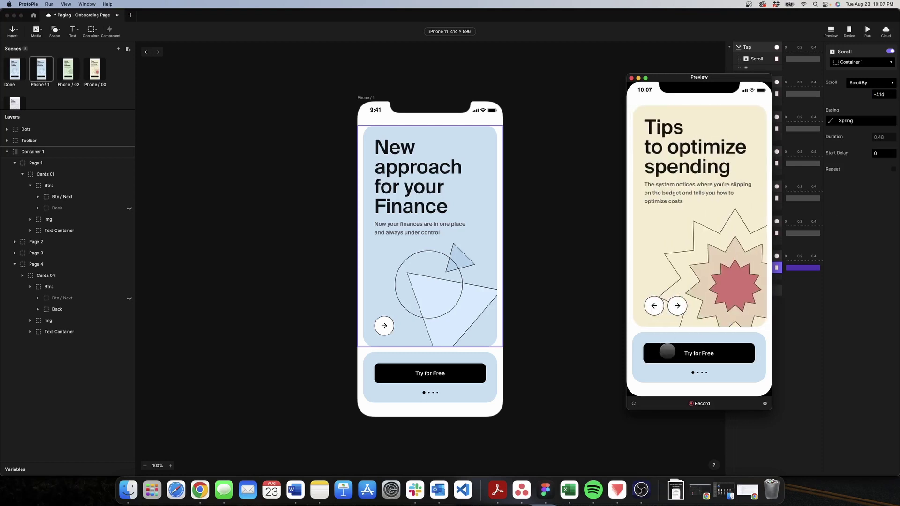
click(653, 306)
click(676, 306)
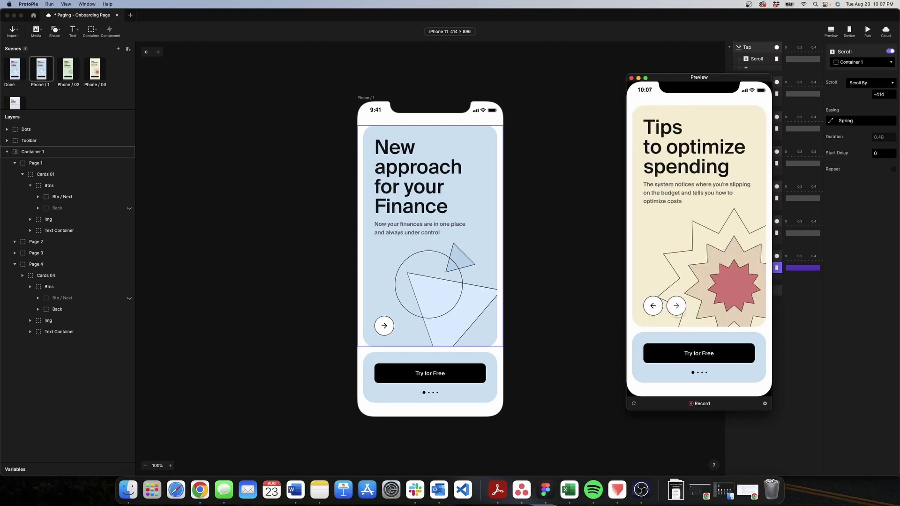
click(677, 305)
click(654, 306)
click(676, 305)
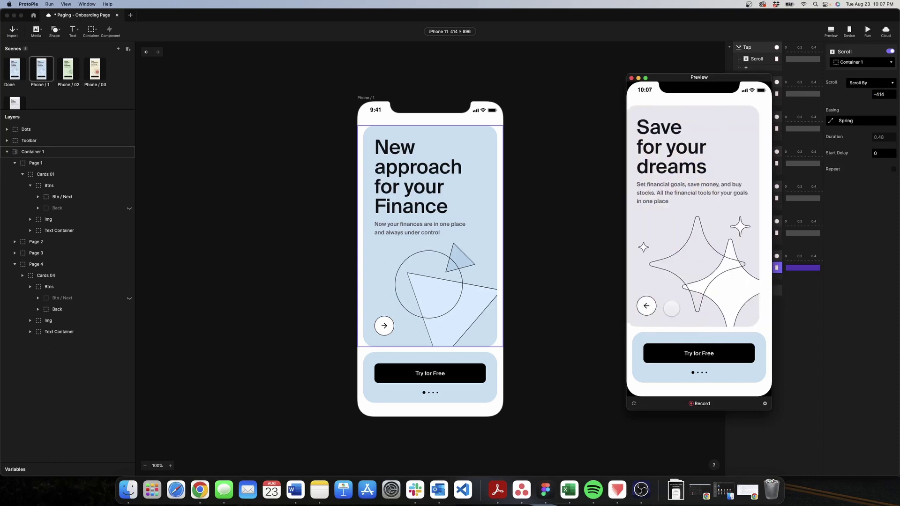
click(653, 305)
click(653, 306)
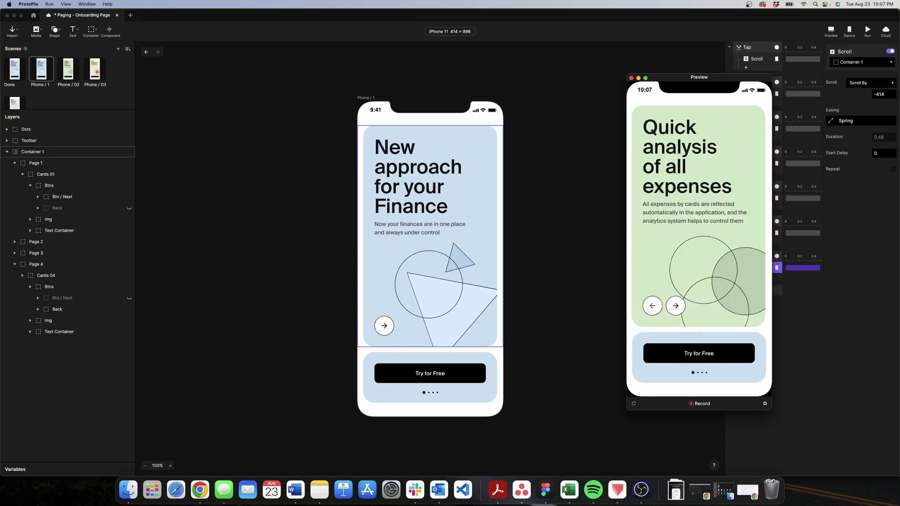
click(653, 305)
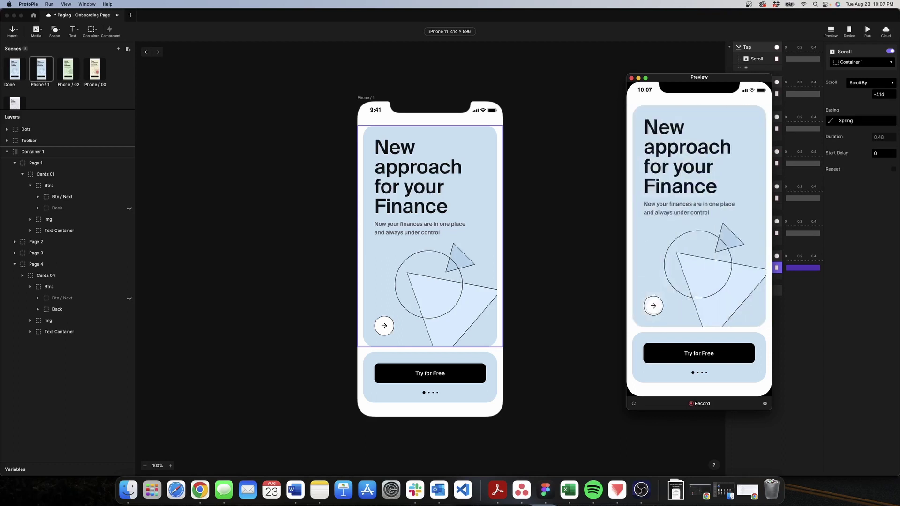
click(631, 78)
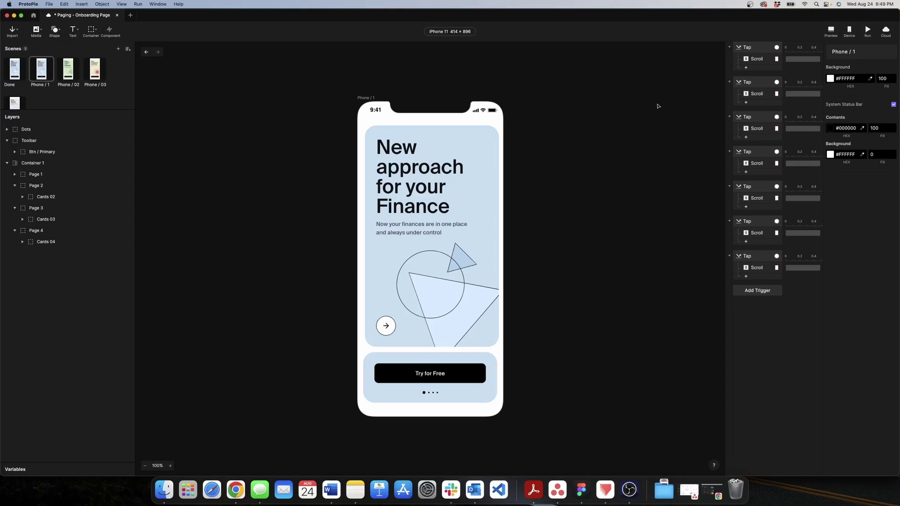
Group all seven Tap triggers of the Phone / 1 scene.
click(754, 49)
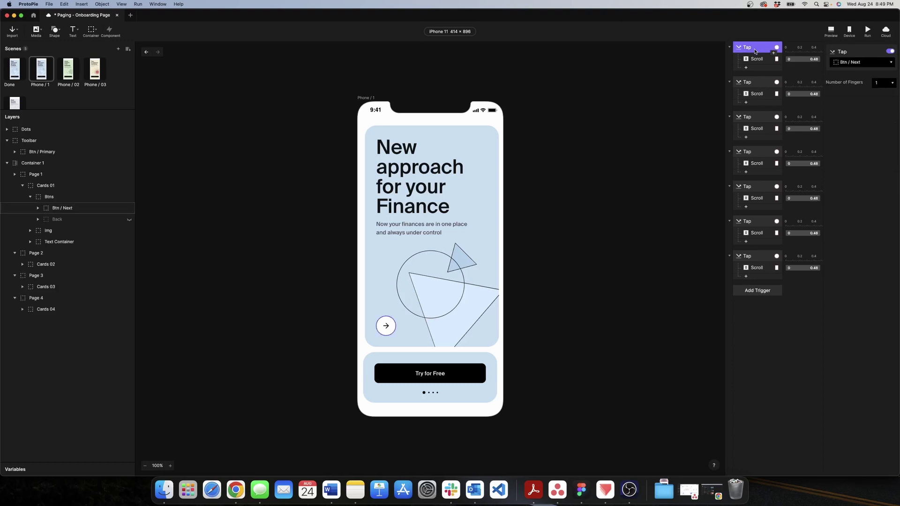
shift+click(754, 84)
shift+click(755, 118)
shift+click(755, 152)
shift+click(758, 186)
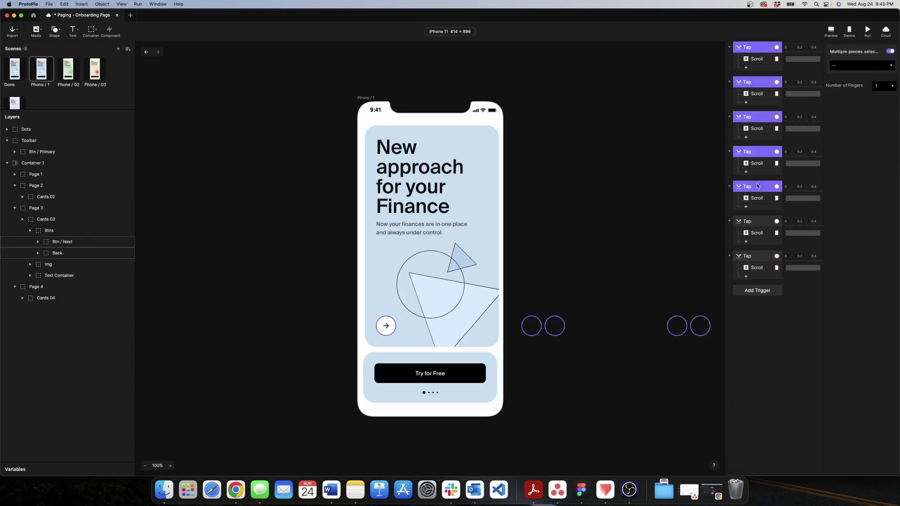
shift+click(760, 223)
shift+click(760, 255)
right_click(760, 255)
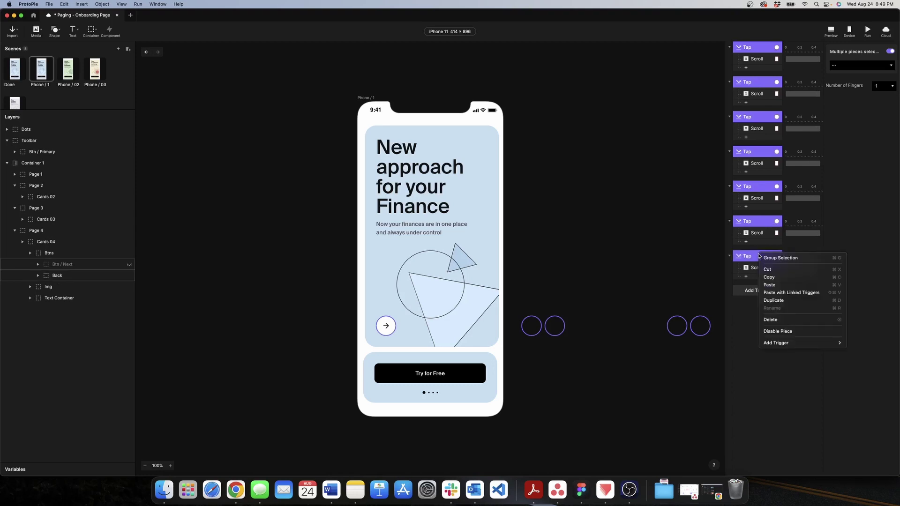
click(769, 259)
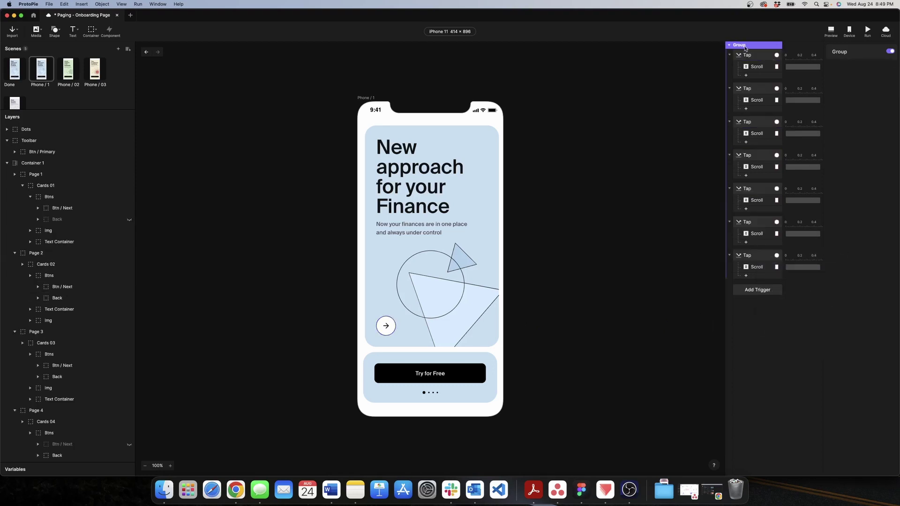
Rename the new trigger group to Tap and collapse it.
double_click(744, 46)
text(Tap)
key(Return)
click(730, 45)
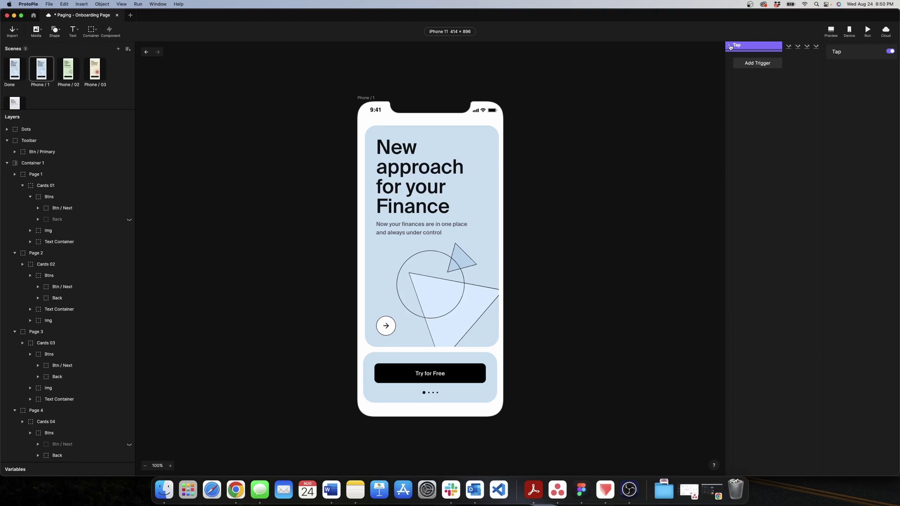
Add a Chain trigger on Container 1 that follows its Scroll property.
click(752, 87)
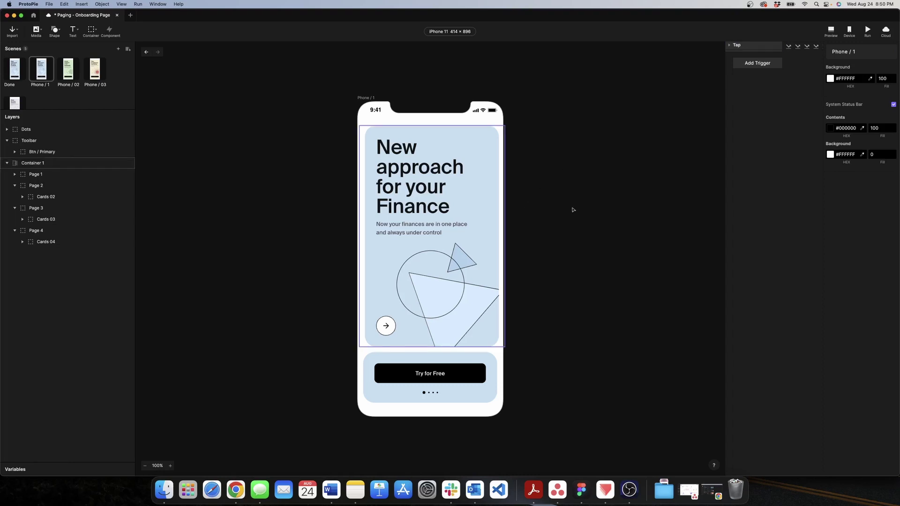
click(530, 352)
click(757, 64)
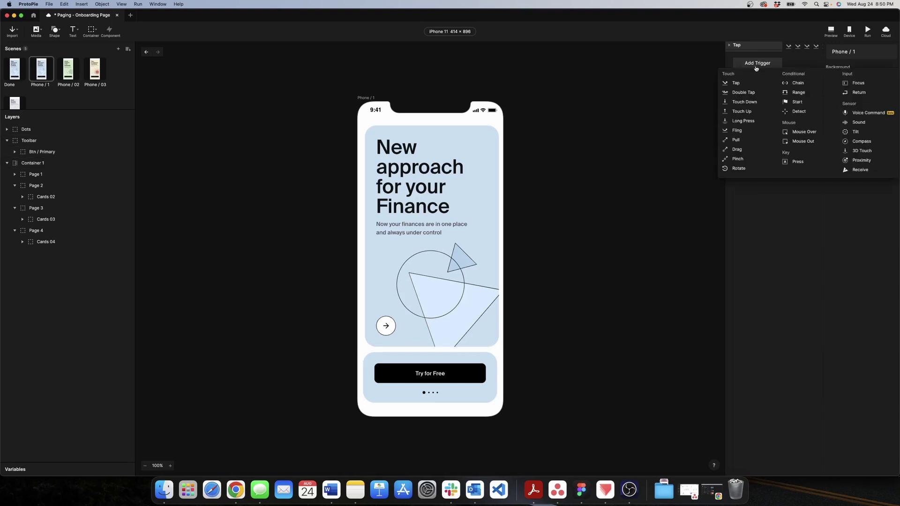
click(798, 83)
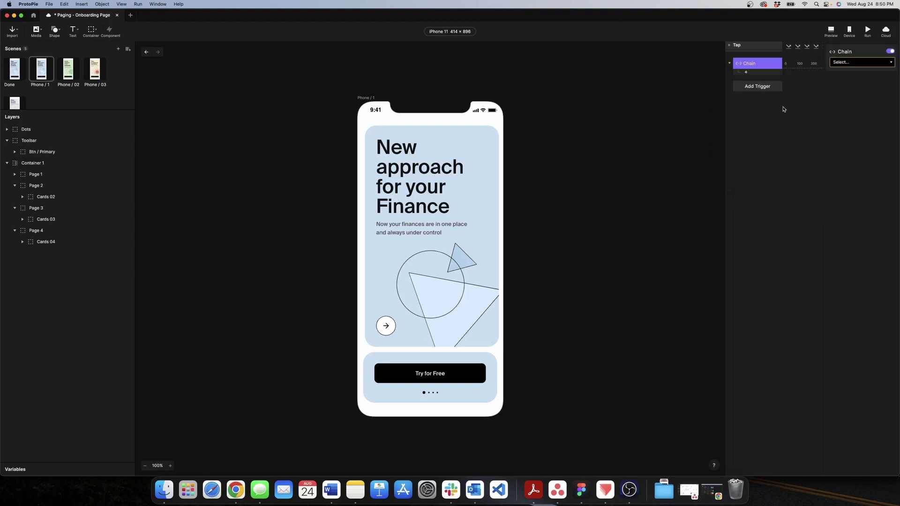
click(839, 62)
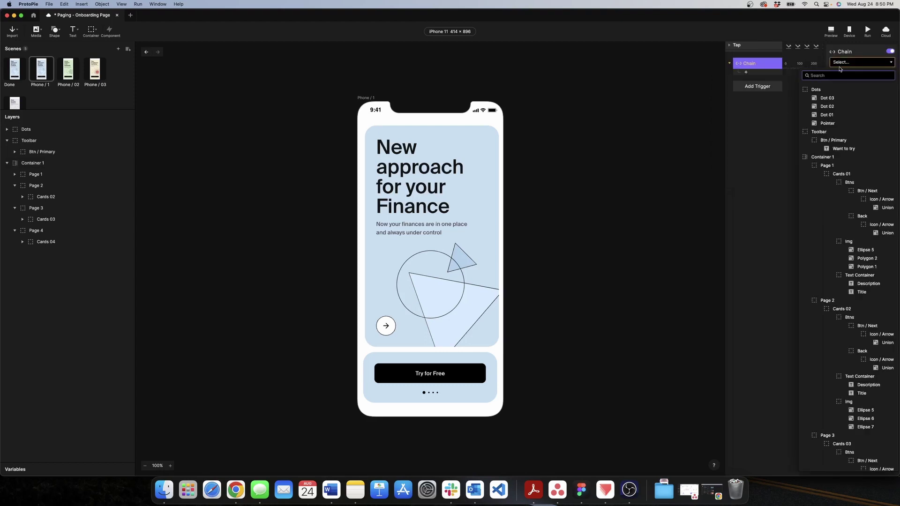
click(825, 157)
click(848, 75)
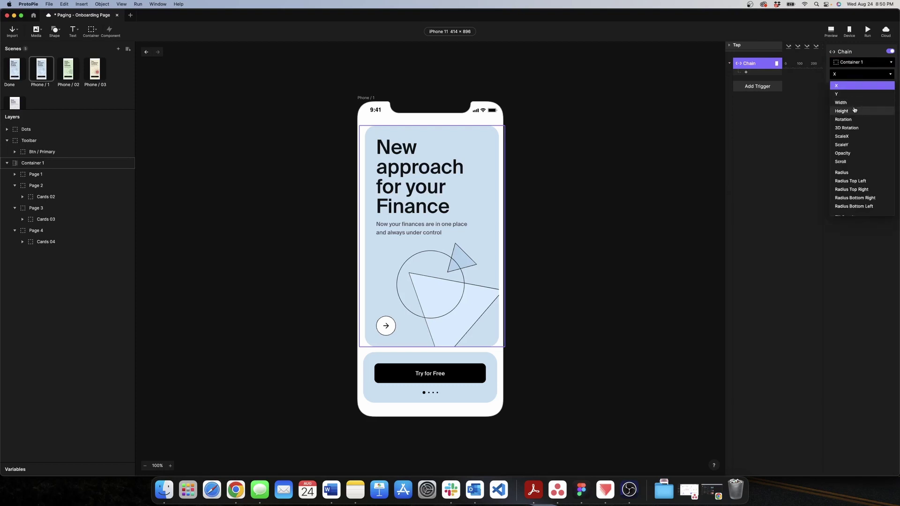
click(854, 161)
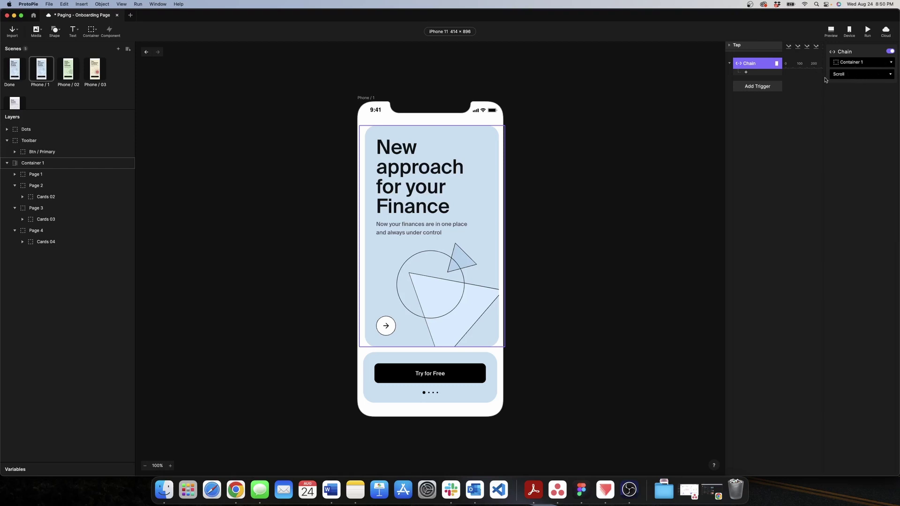
Add a Color response under the Chain trigger and map scroll 0 to the fill color of Cards 01, #CDE3F3.
click(744, 72)
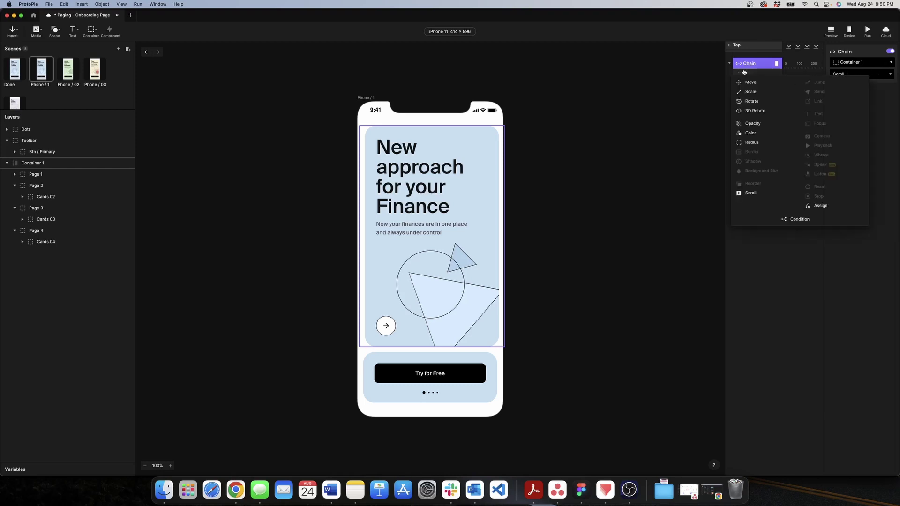
click(749, 133)
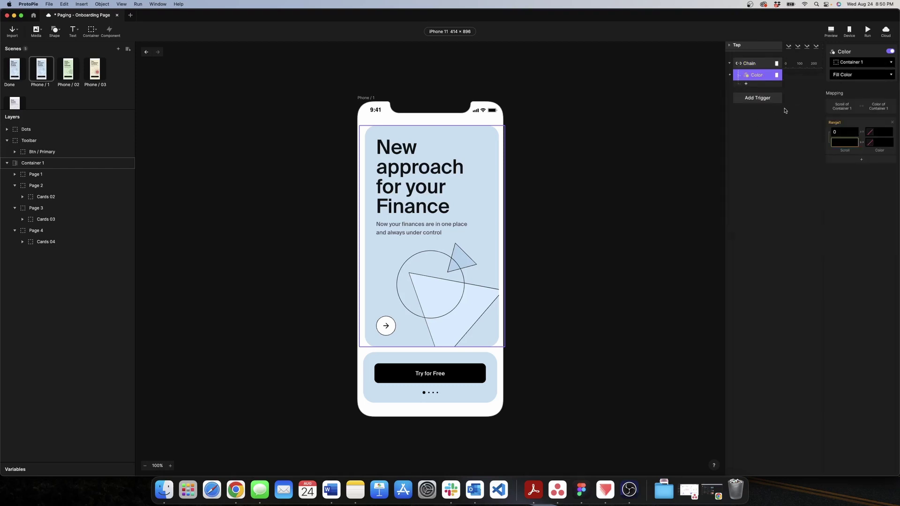
click(845, 132)
click(875, 131)
click(40, 175)
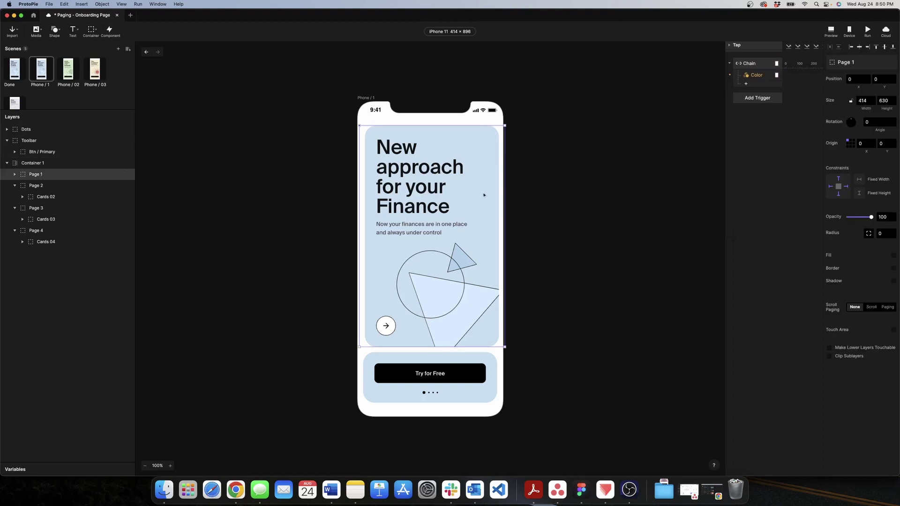
click(15, 174)
click(46, 185)
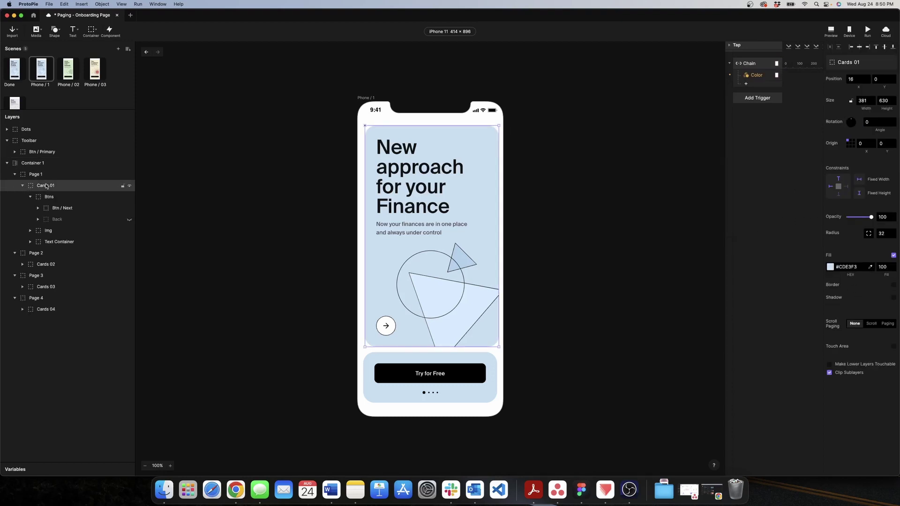
click(852, 267)
key(super+c)
click(756, 75)
click(876, 133)
key(super+v)
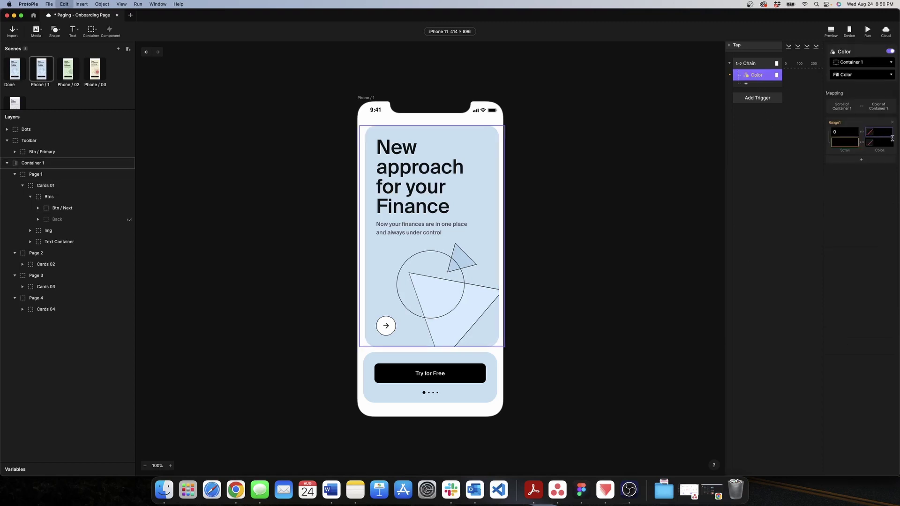
Set the range's end in the Color response to scroll 414 with the fill color of Cards 02, #D4ECCD.
click(841, 142)
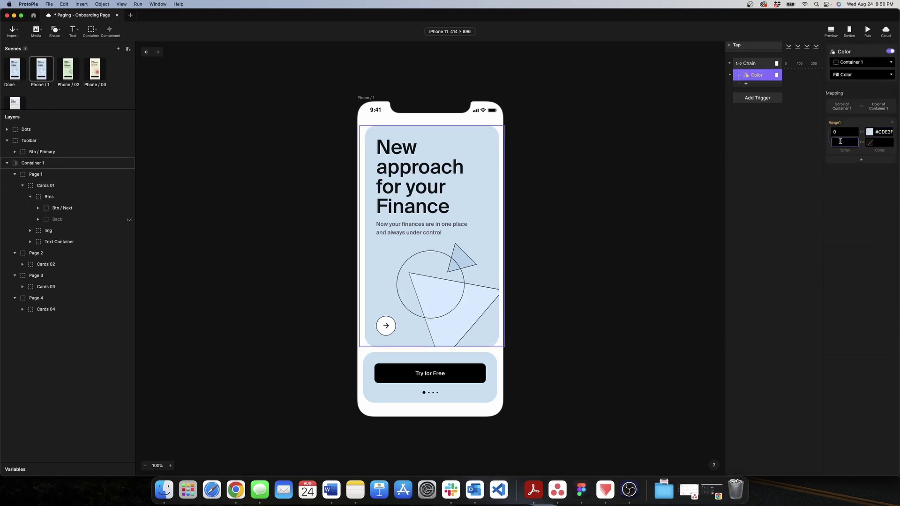
text(414)
click(876, 144)
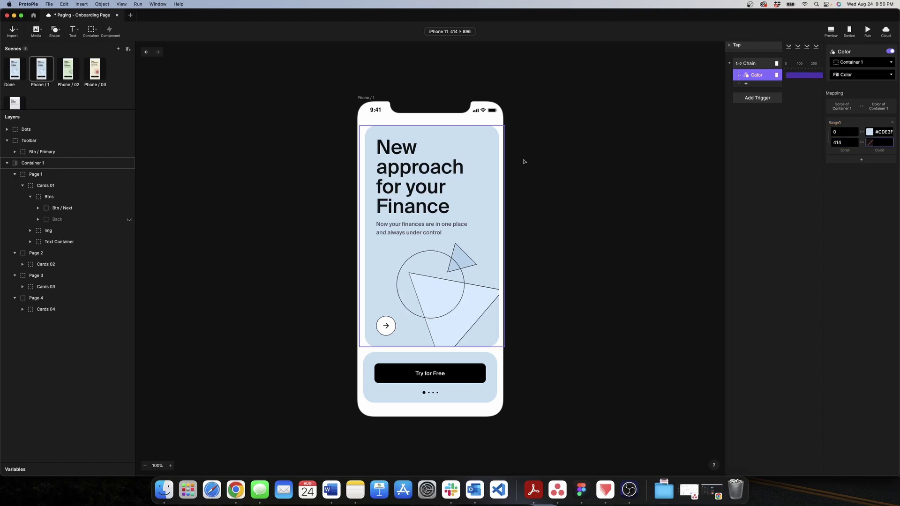
click(51, 265)
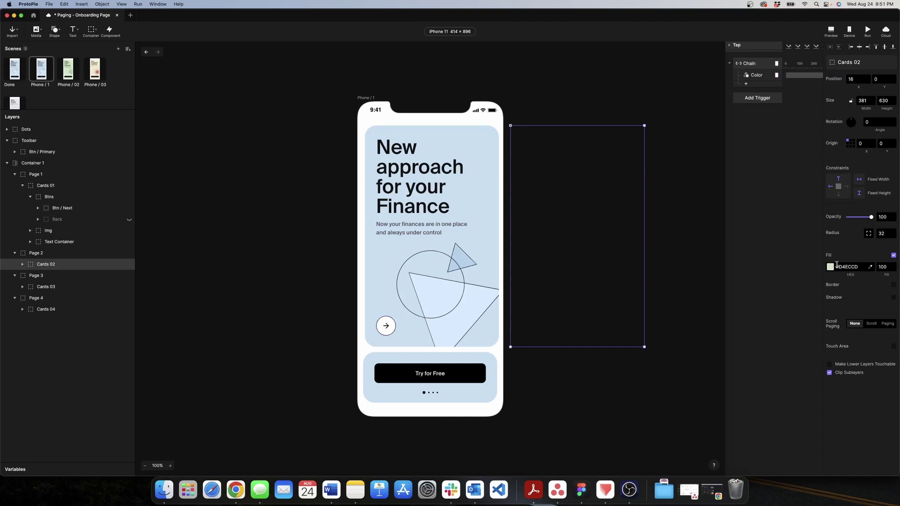
double_click(851, 266)
key(super+c)
click(756, 75)
click(881, 142)
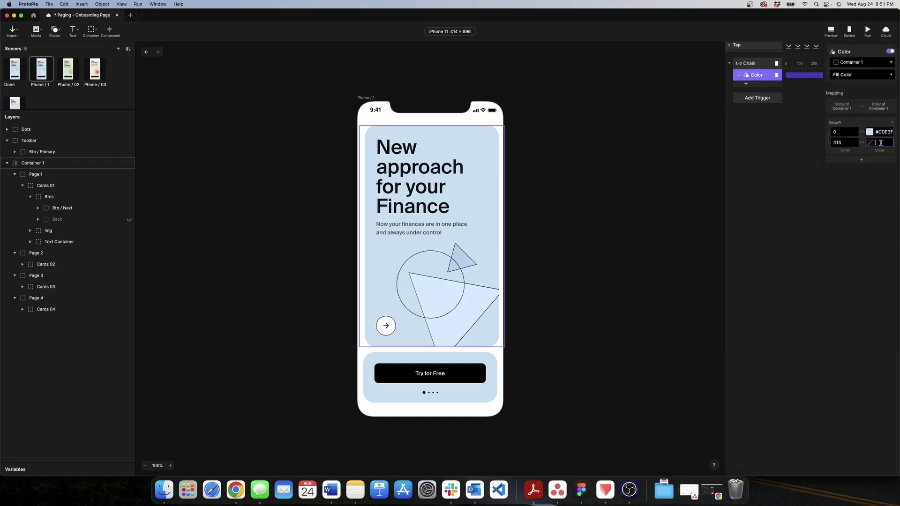
key(super+v)
key(Return)
Preview the prototype and swipe the card to test the scroll-linked color change, then close the preview.
click(831, 30)
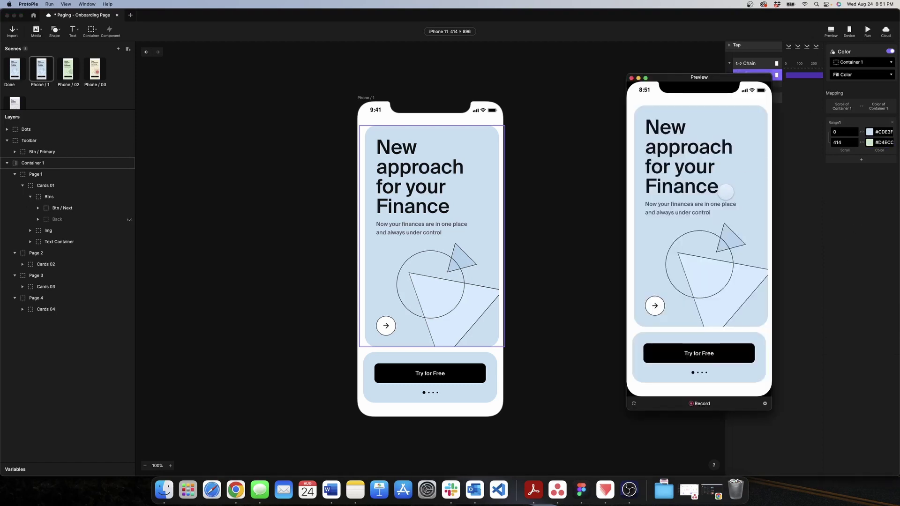
drag(743, 193, 732, 211)
click(631, 78)
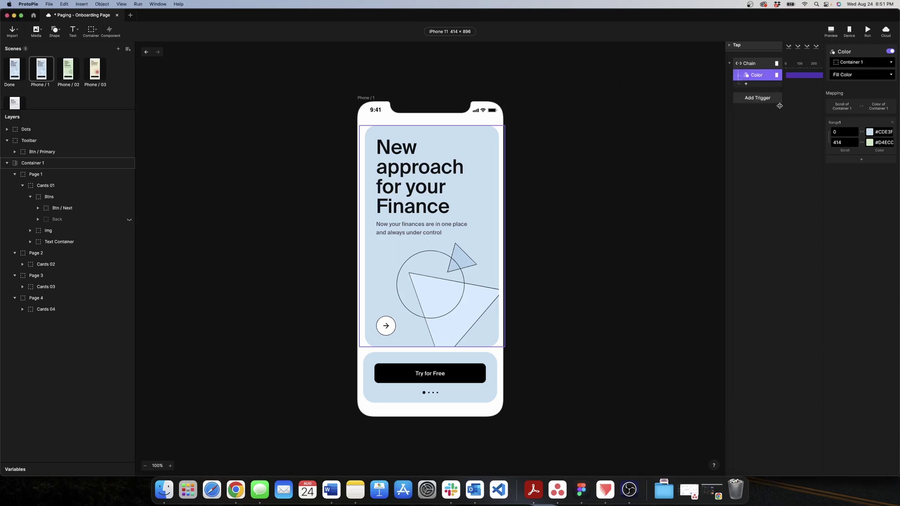
Retarget the Color response from Container 1 to the Toolbar, and preview the prototype by swiping between pages to test the Toolbar's color change.
click(861, 64)
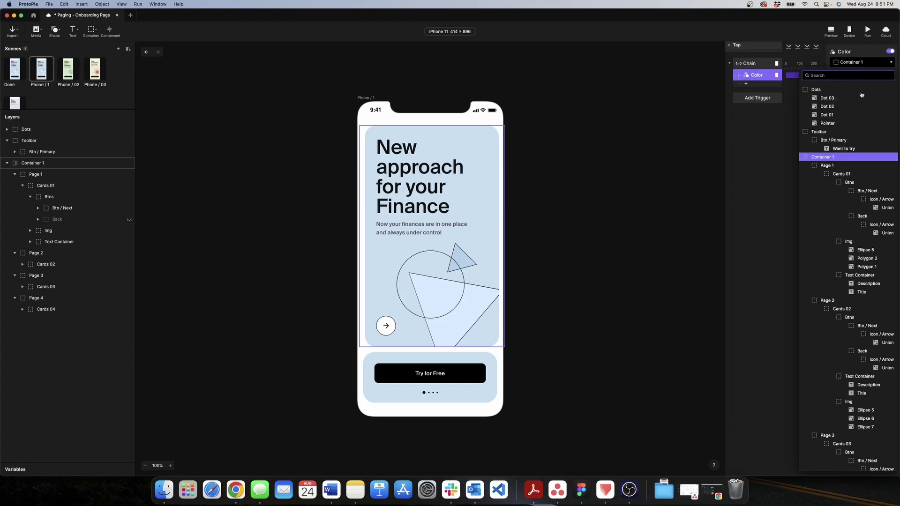
click(826, 132)
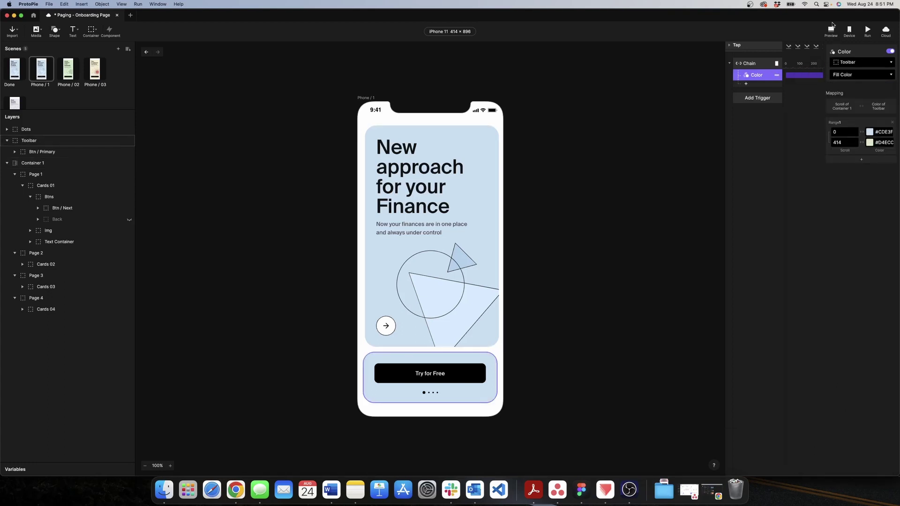
click(830, 31)
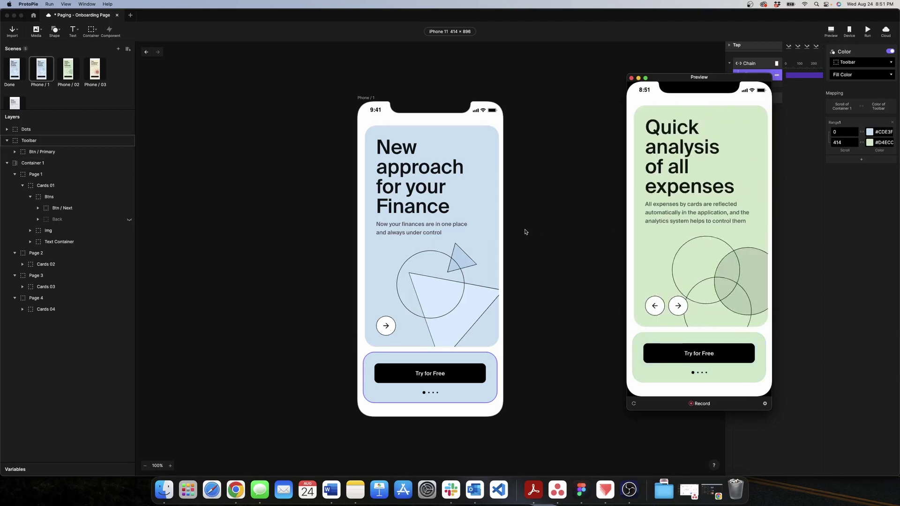
drag(644, 238, 689, 237)
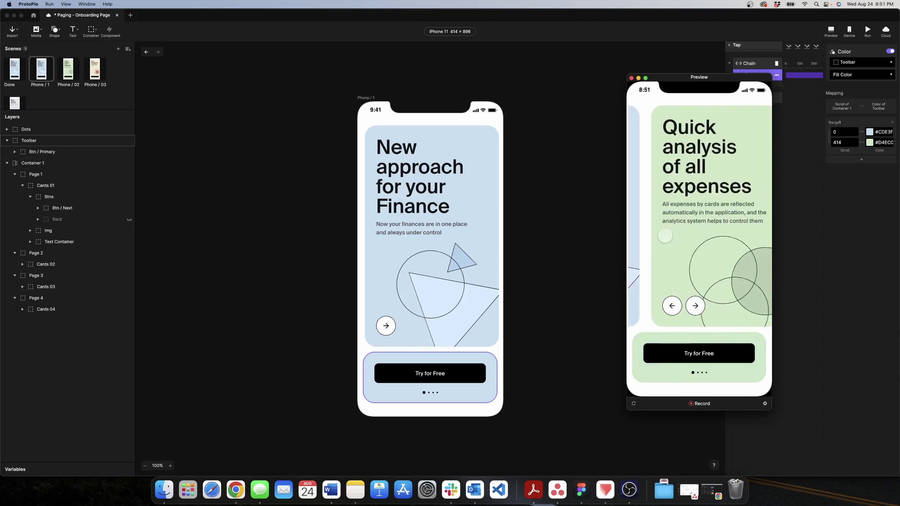
drag(745, 240, 549, 250)
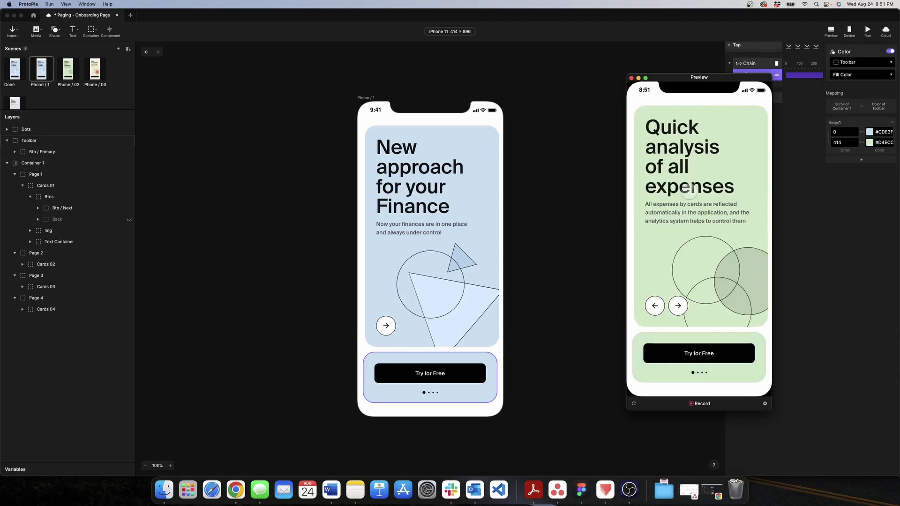
drag(689, 190, 545, 215)
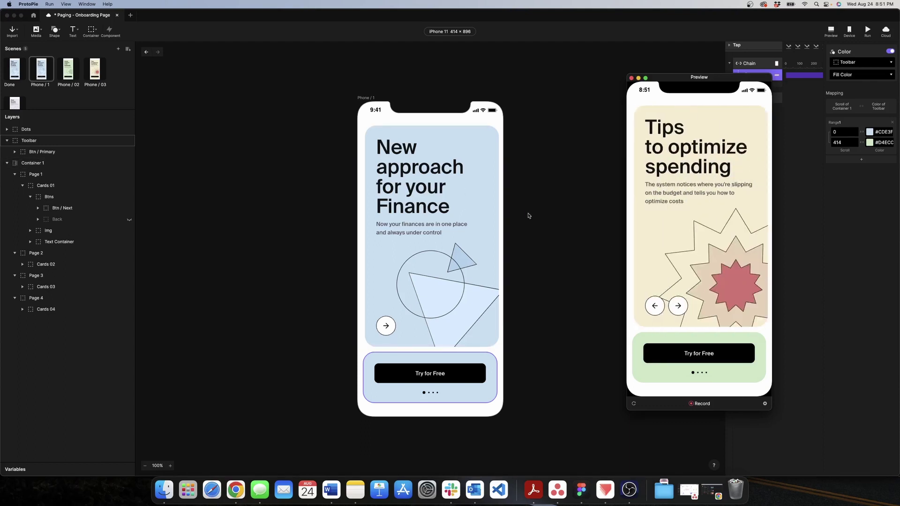
click(655, 306)
click(631, 78)
Duplicate the Toolbar's Color response and start the copy's range at scroll 414 with color #D4ECCD.
right_click(761, 75)
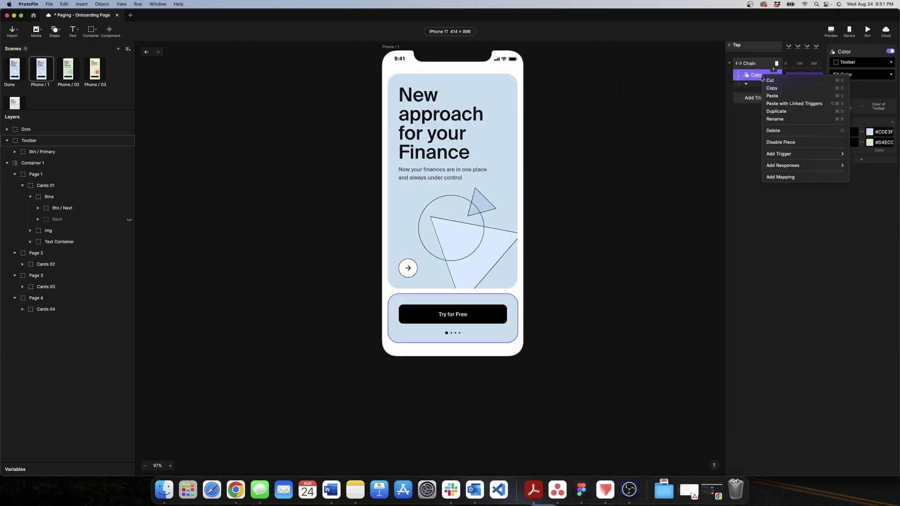
click(778, 111)
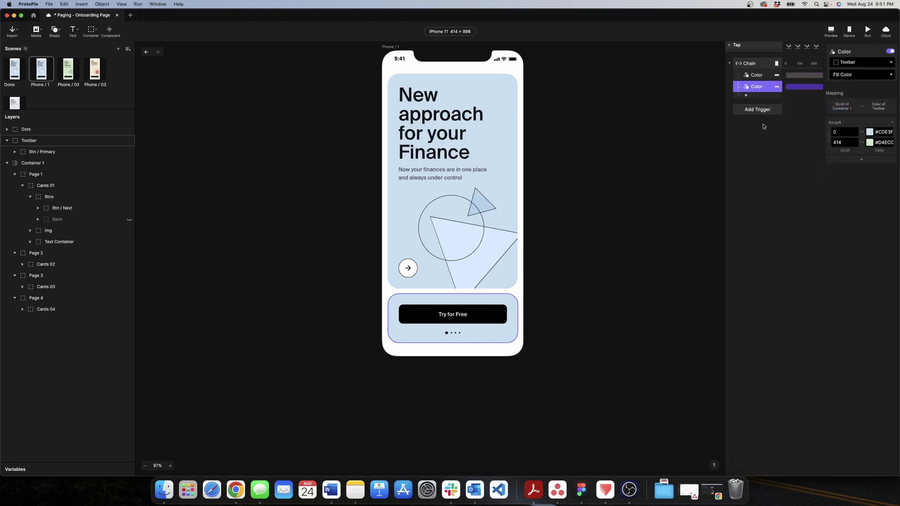
click(840, 134)
key(Return)
click(887, 141)
key(super+c)
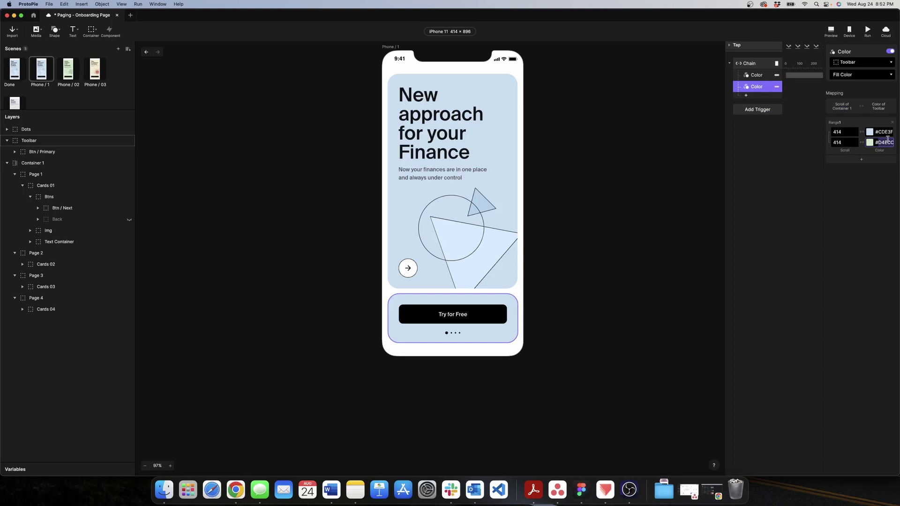
click(884, 133)
key(super+v)
End the second Color response's range at scroll 828 with the fill color of Cards 03, #F8EED4.
click(849, 145)
text(+)
key(Return)
click(46, 286)
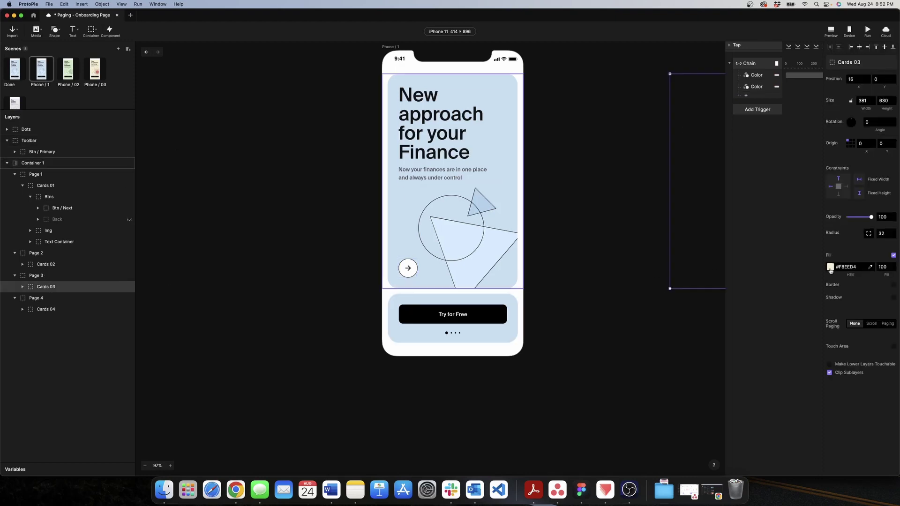
double_click(846, 267)
key(super+c)
click(755, 87)
double_click(888, 143)
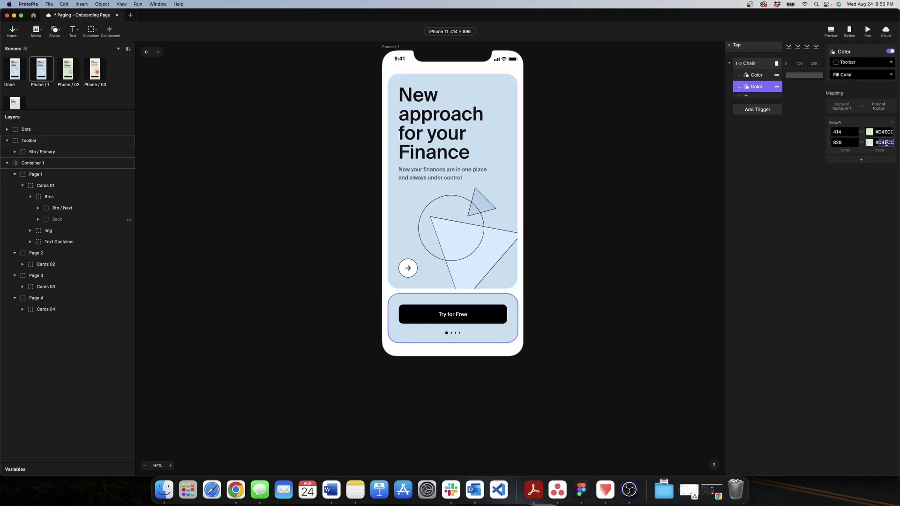
key(super+v)
key(Return)
Add a third Color response for the Toolbar under the Chain trigger, with a range from scroll 828 to 1242.
click(746, 97)
click(757, 158)
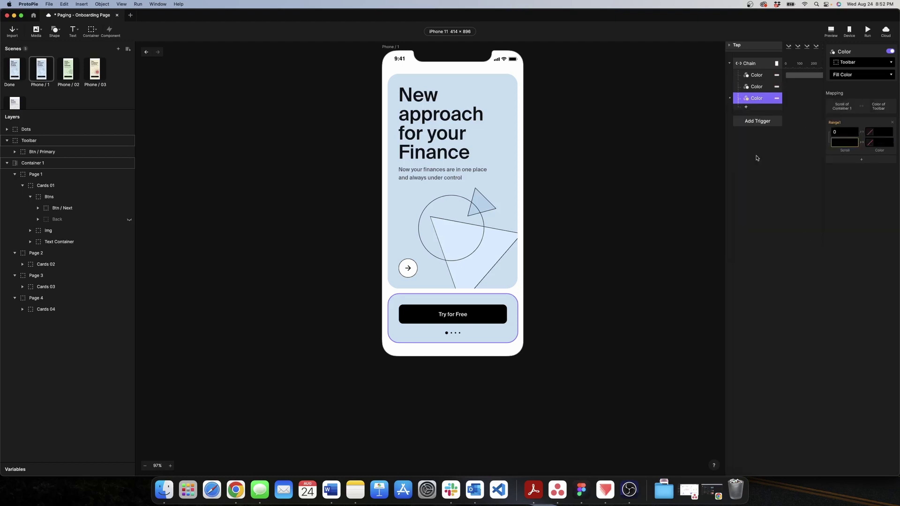
click(842, 133)
click(842, 143)
text(828+414)
key(Return)
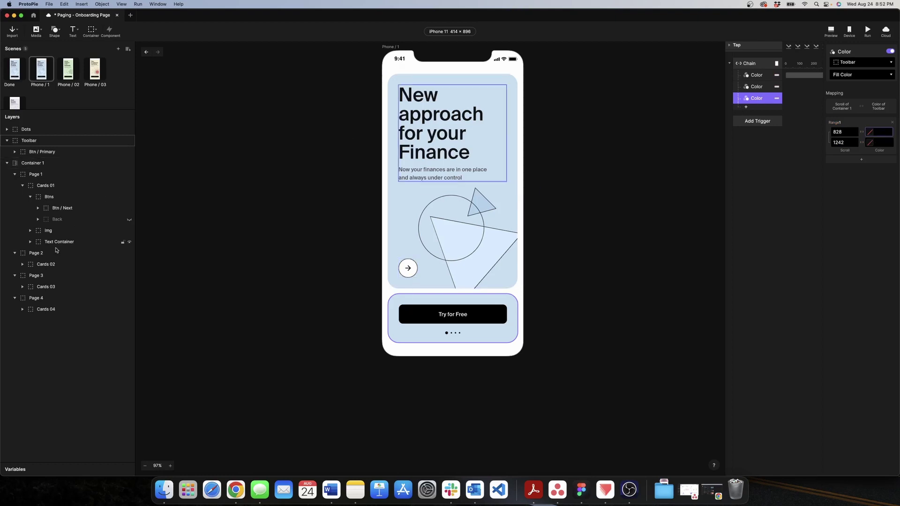
Set the start color of the third Color response to the fill color of Cards 03, #F8EED4.
click(45, 286)
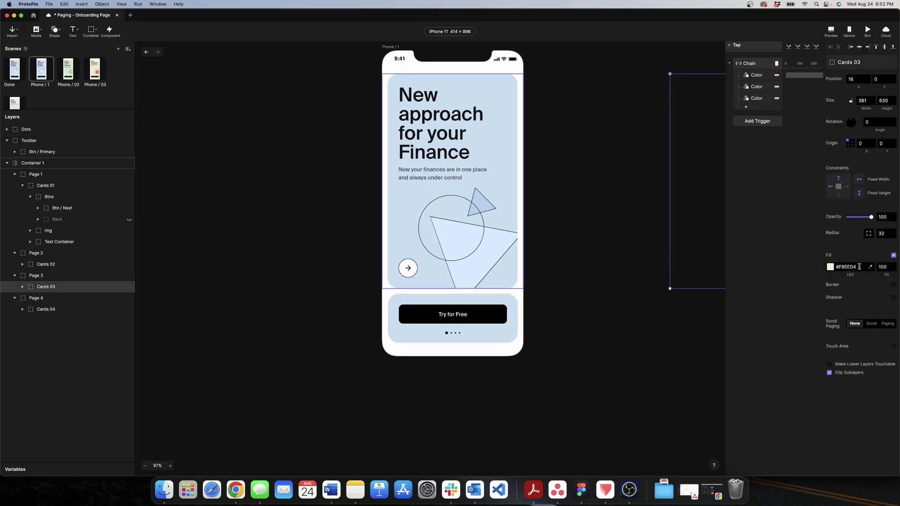
click(756, 98)
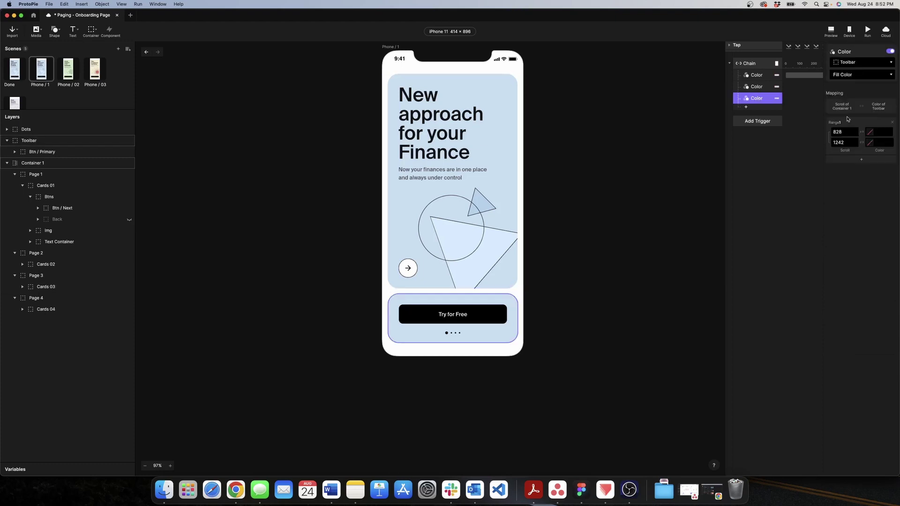
click(878, 130)
text(#F8EEED)
key(Return)
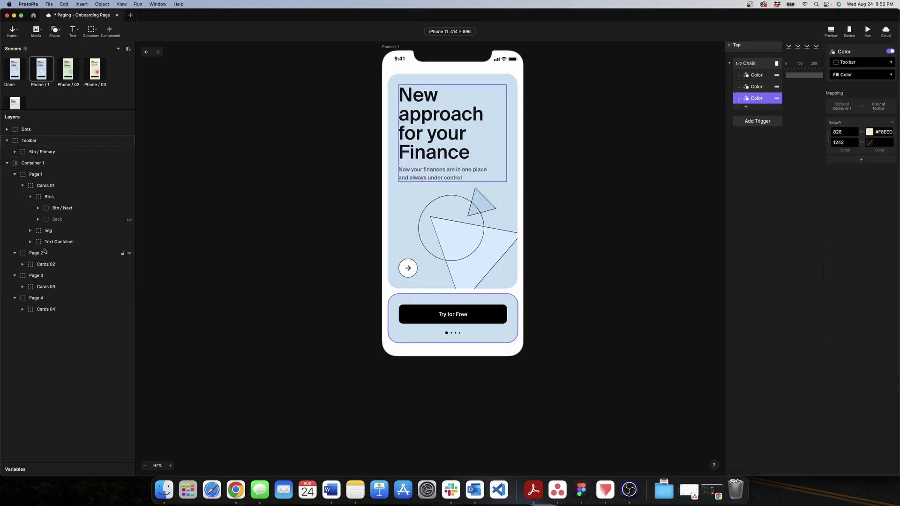
Set the end color of the third Color response to the fill color of Cards 04, #E9EAEF.
click(48, 309)
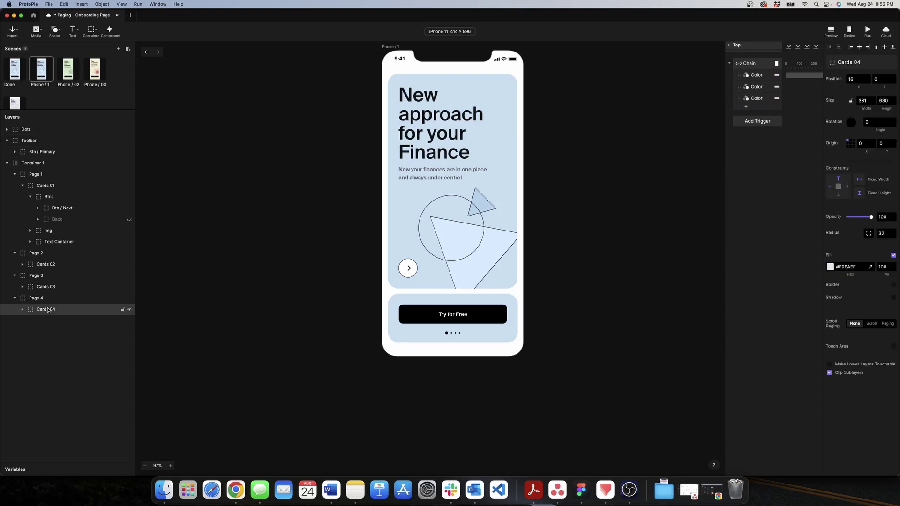
click(848, 267)
key(super+c)
click(757, 98)
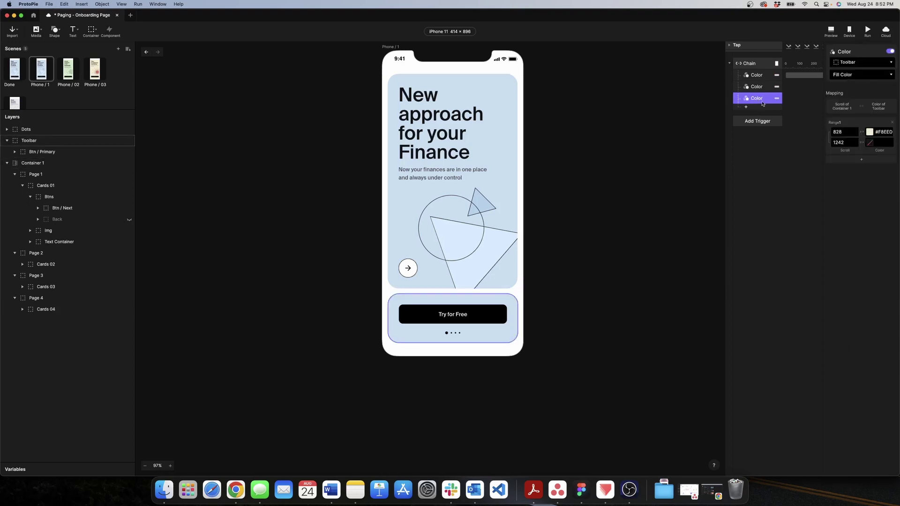
click(882, 143)
key(super+v)
key(Return)
Preview the prototype and move through all four pages by swiping and with the next/back buttons to test the Toolbar colors, and close the preview.
click(831, 32)
drag(708, 206, 616, 227)
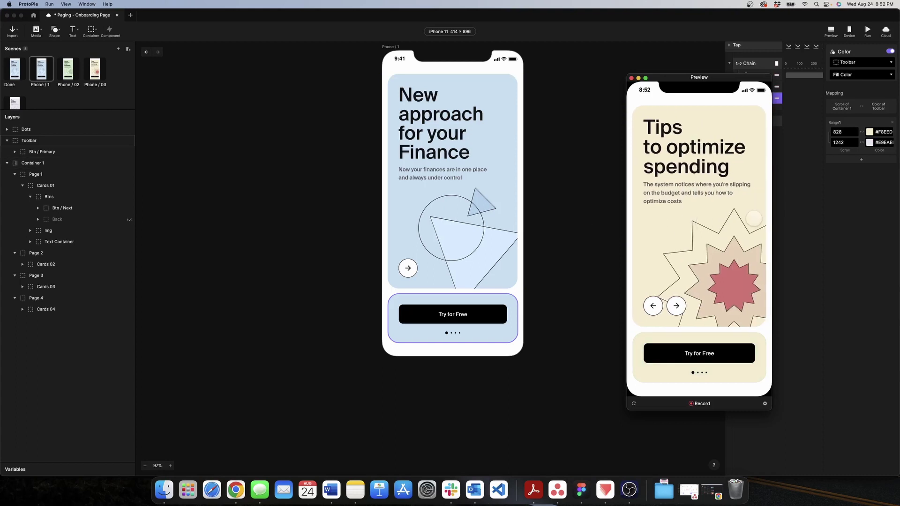
drag(694, 213, 599, 231)
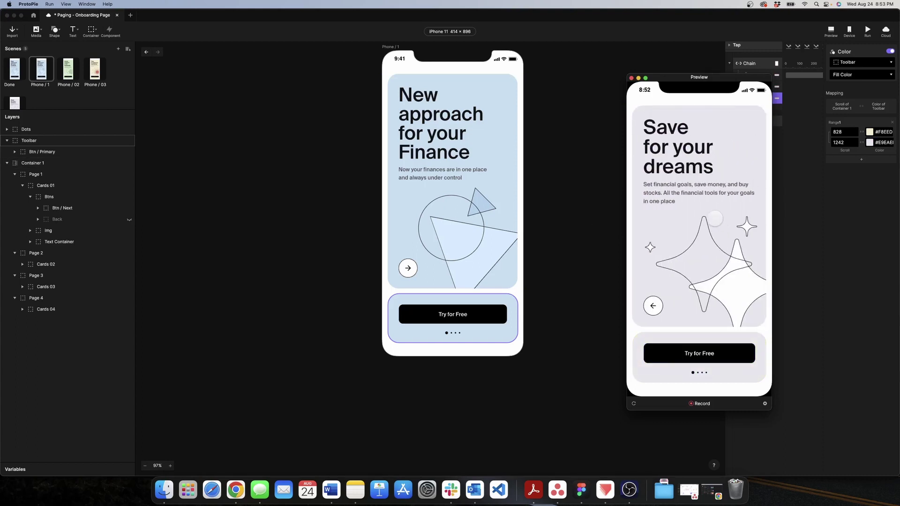
drag(716, 215, 760, 229)
drag(694, 234, 713, 240)
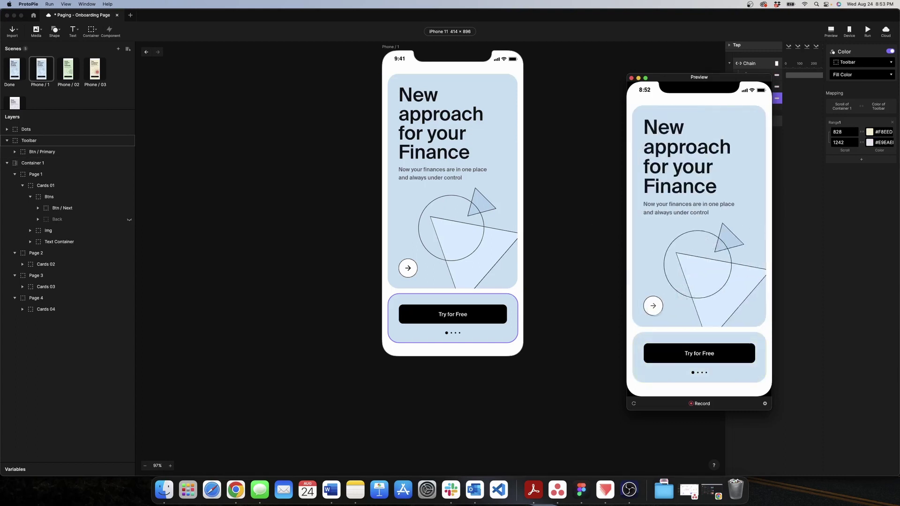
click(655, 308)
click(676, 305)
click(677, 306)
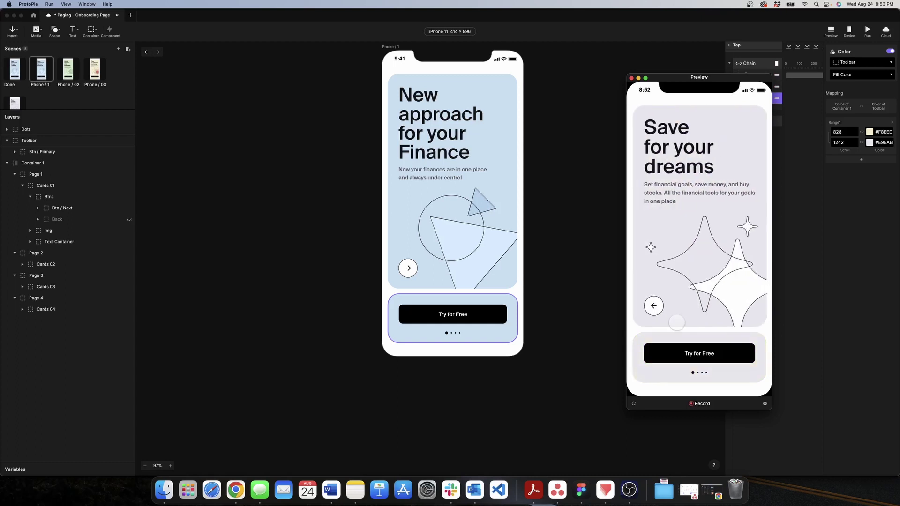
click(653, 305)
click(652, 305)
click(652, 306)
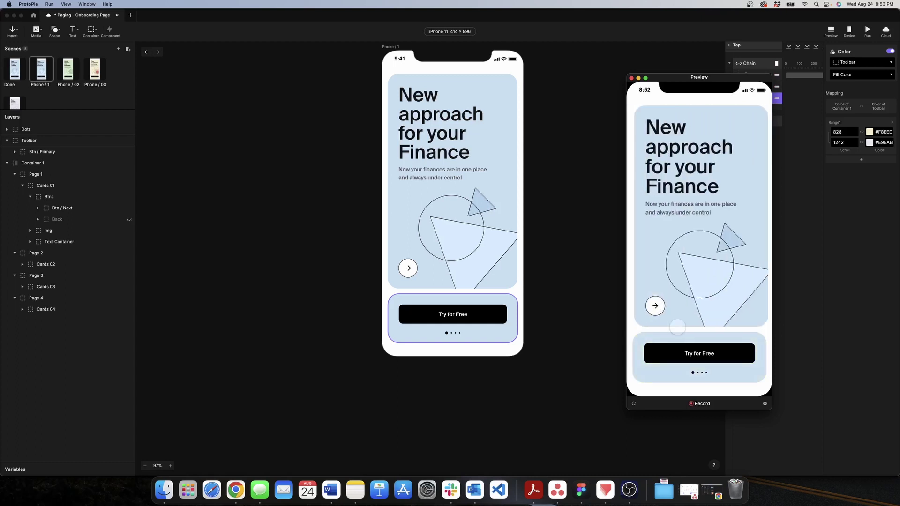
click(631, 77)
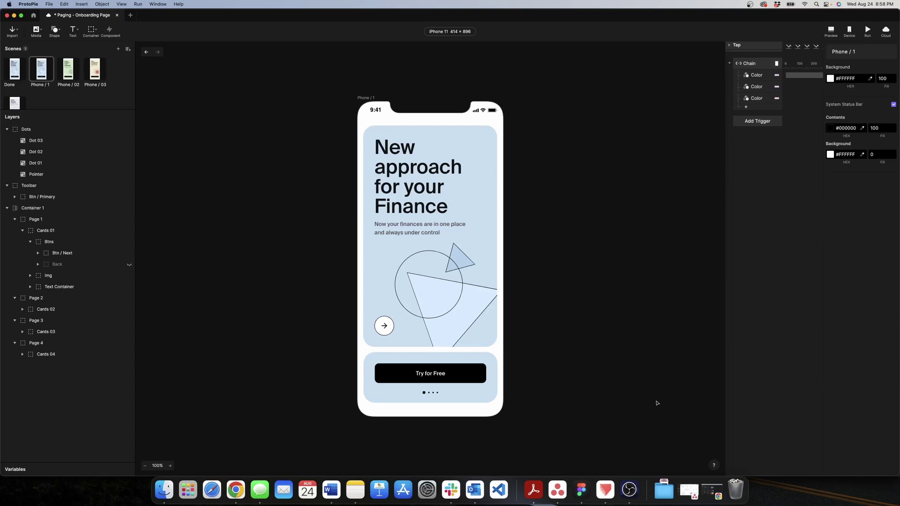
Preview the prototype again, swiping forward and back to check the pagination dots, and close the preview.
key(super+Return)
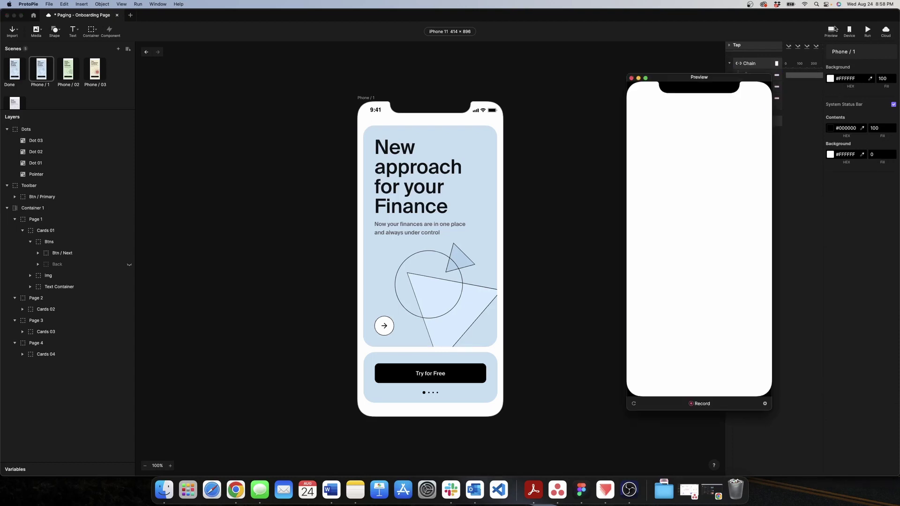
drag(724, 239, 685, 242)
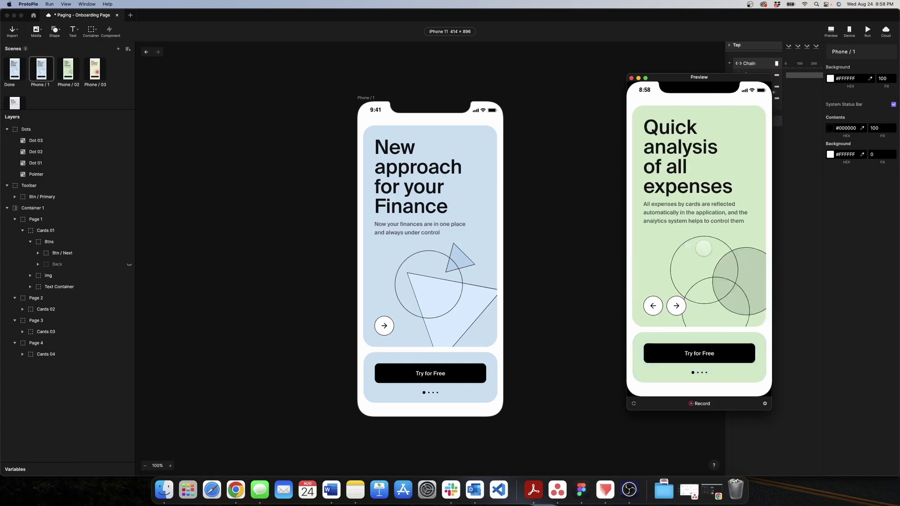
drag(741, 247, 685, 249)
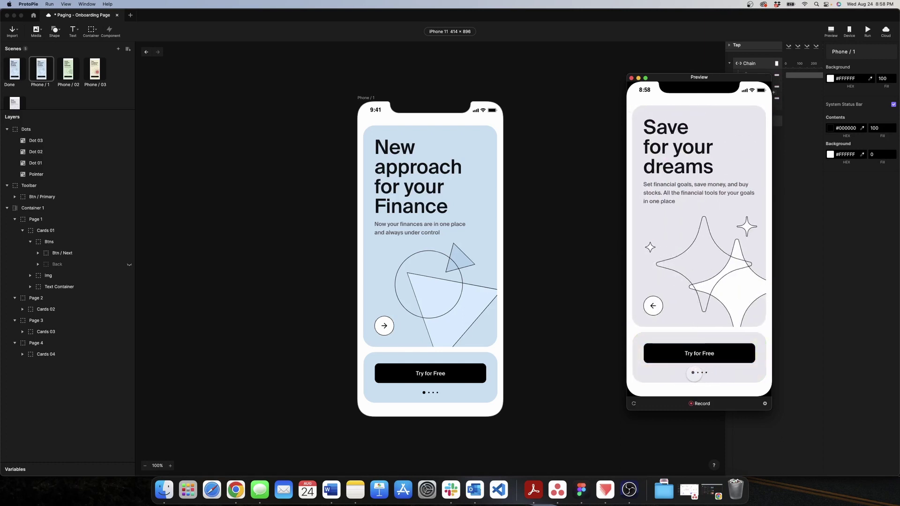
drag(681, 292, 745, 287)
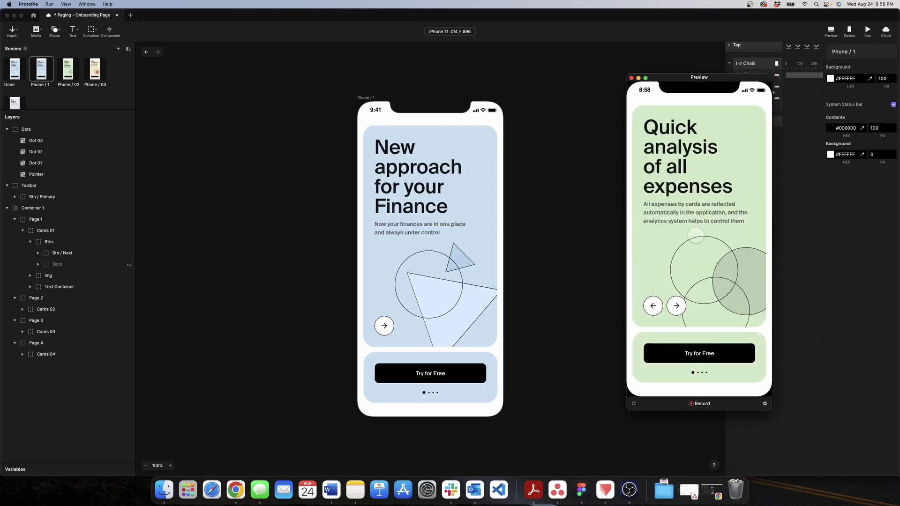
click(631, 79)
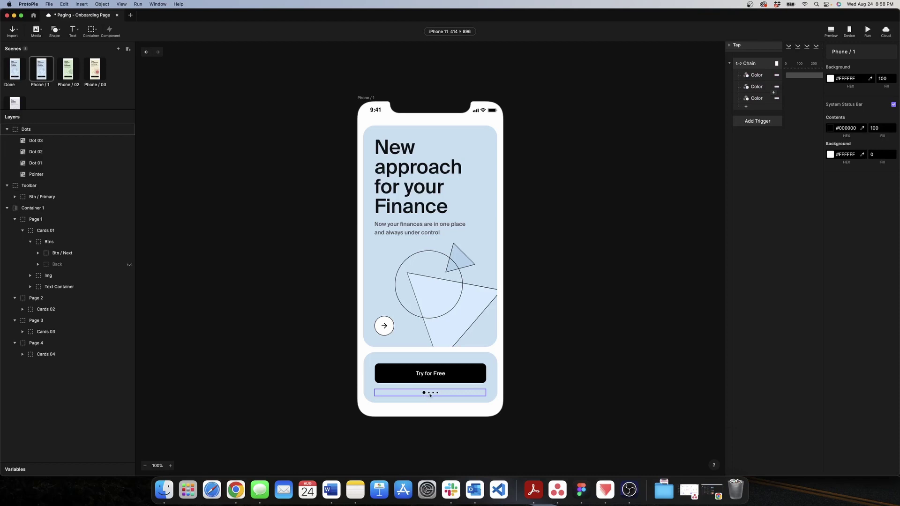
click(52, 174)
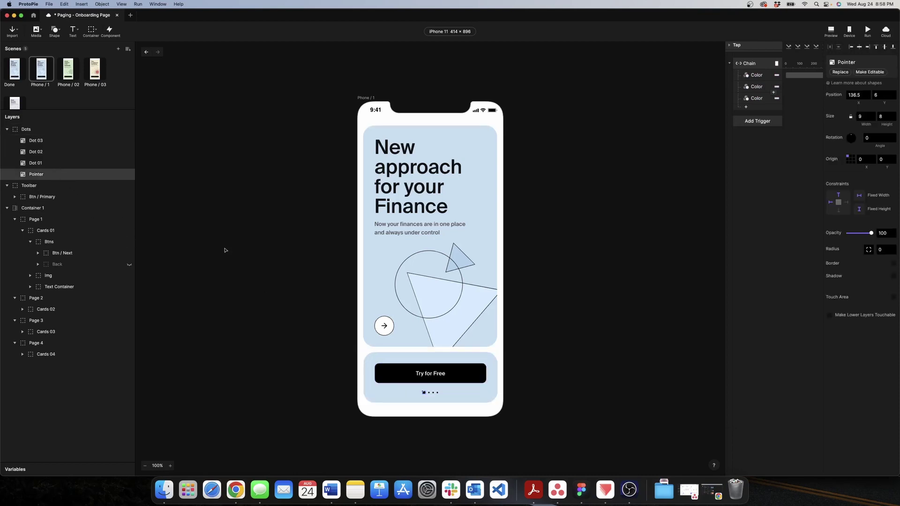
click(418, 383)
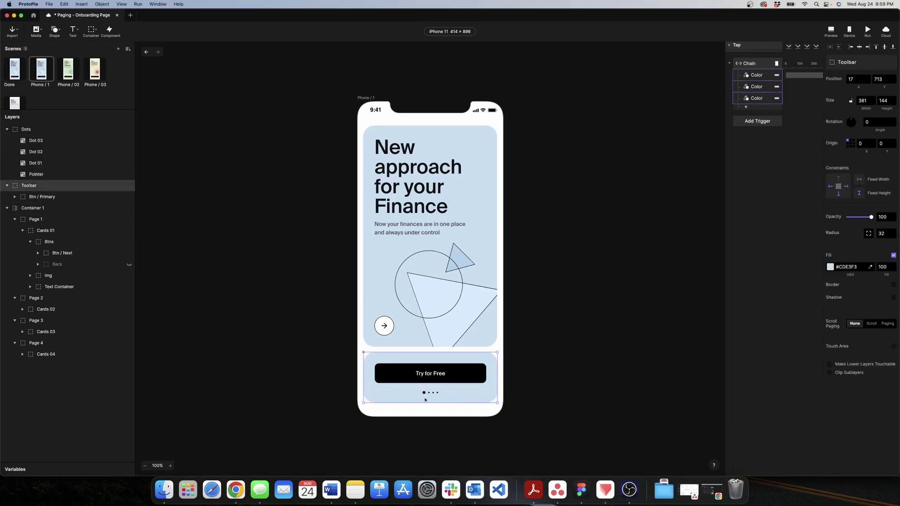
scroll(415, 391, up, 3)
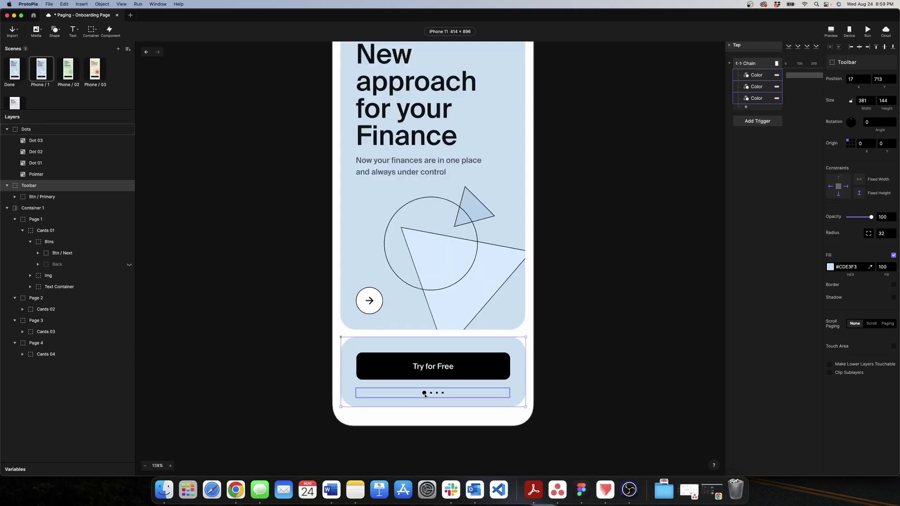
key(super+1)
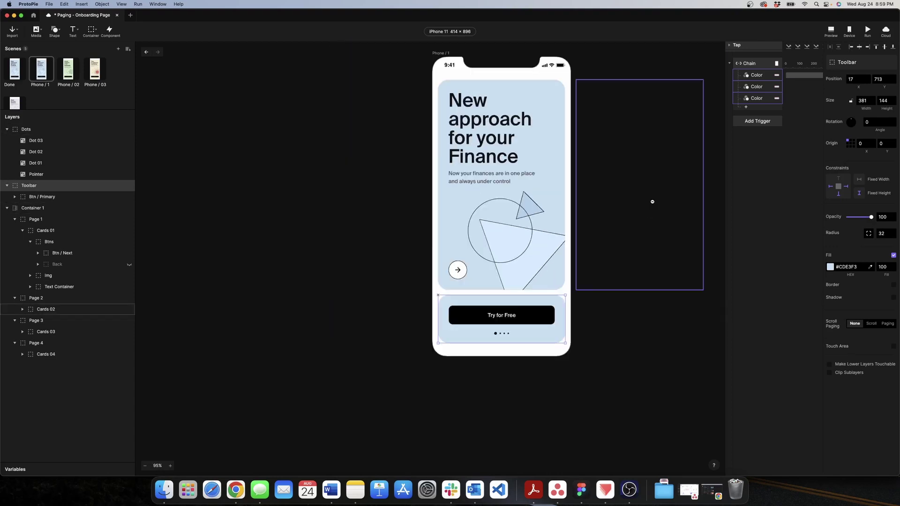
Add a second Chain trigger linked to the Scroll property of Container 1.
click(757, 121)
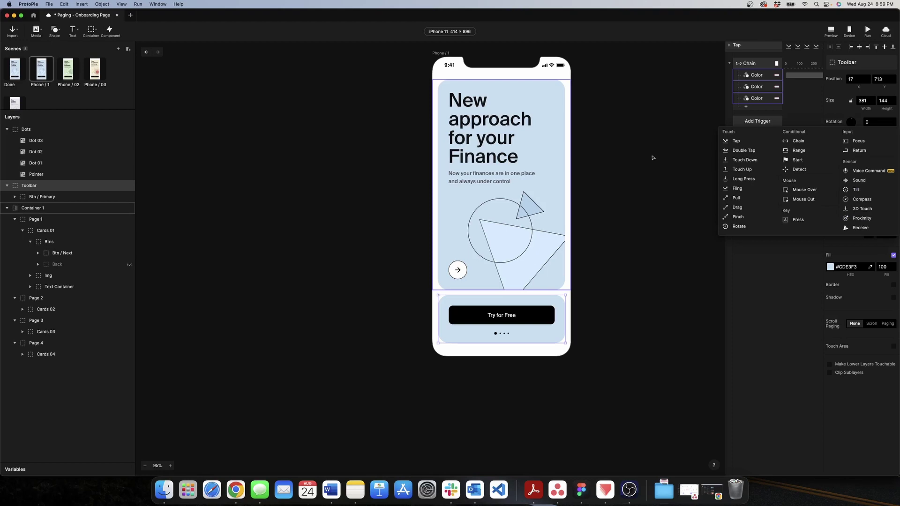
click(813, 143)
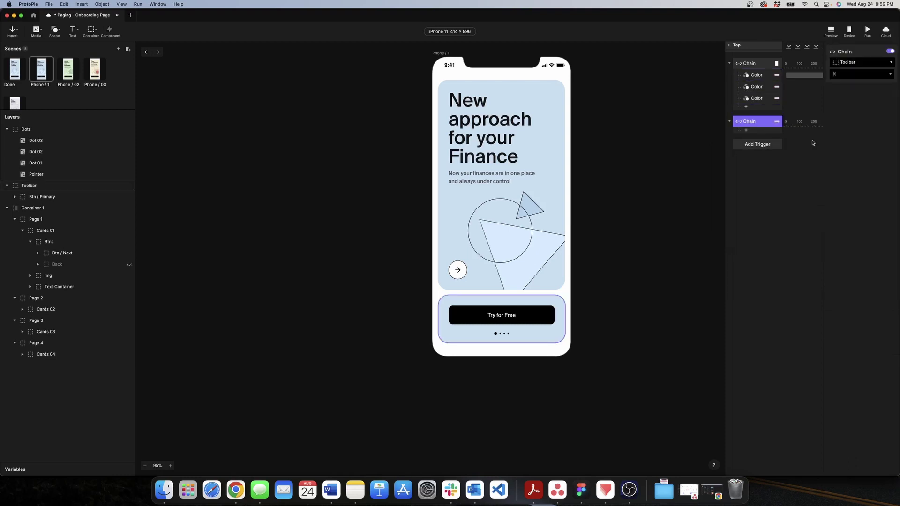
click(853, 64)
click(829, 159)
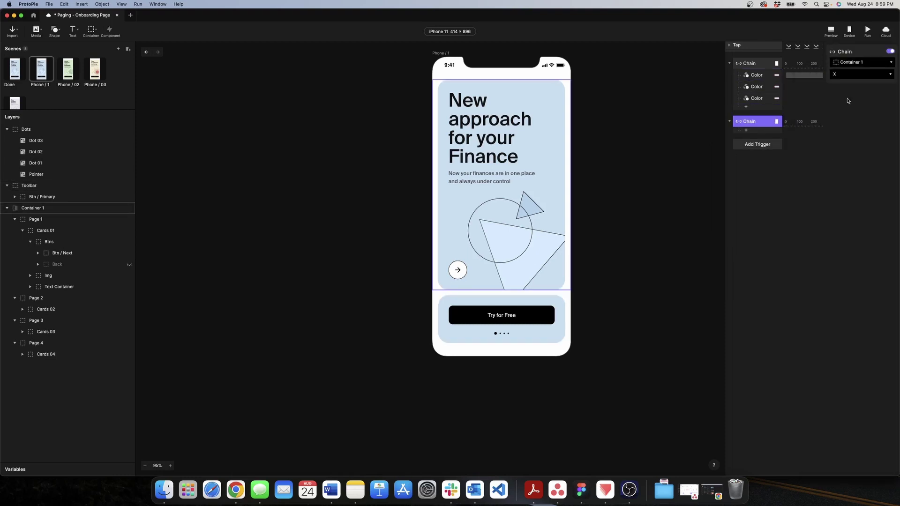
click(849, 75)
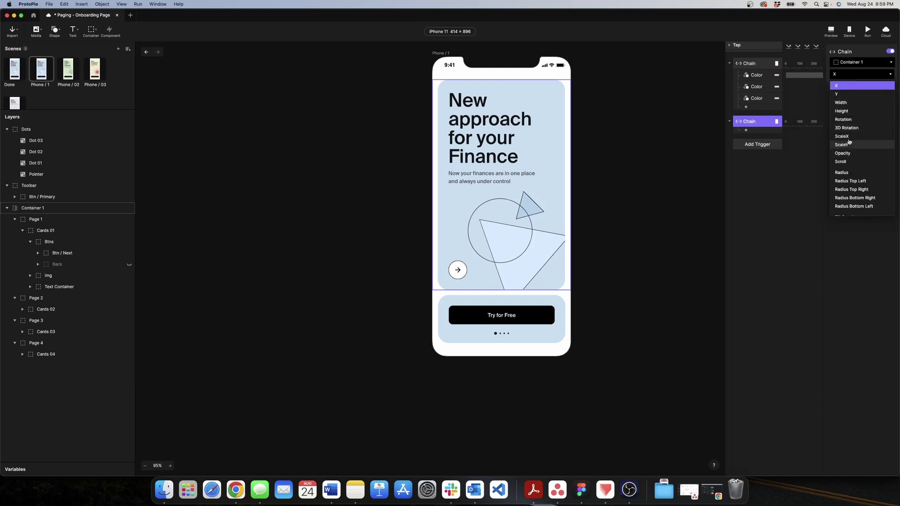
click(841, 162)
Add a Move response for the Pointer layer to the new Chain trigger with a scroll range of 0 to 414.
click(747, 131)
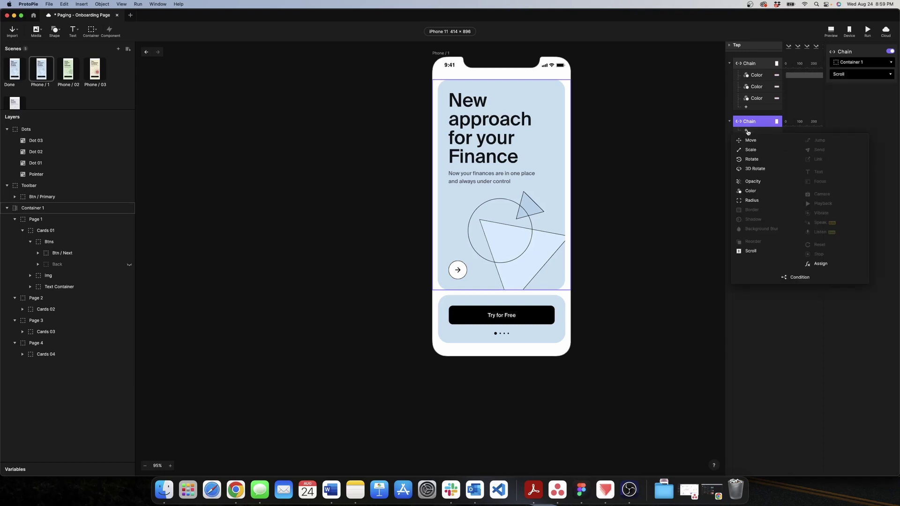
click(771, 140)
click(860, 63)
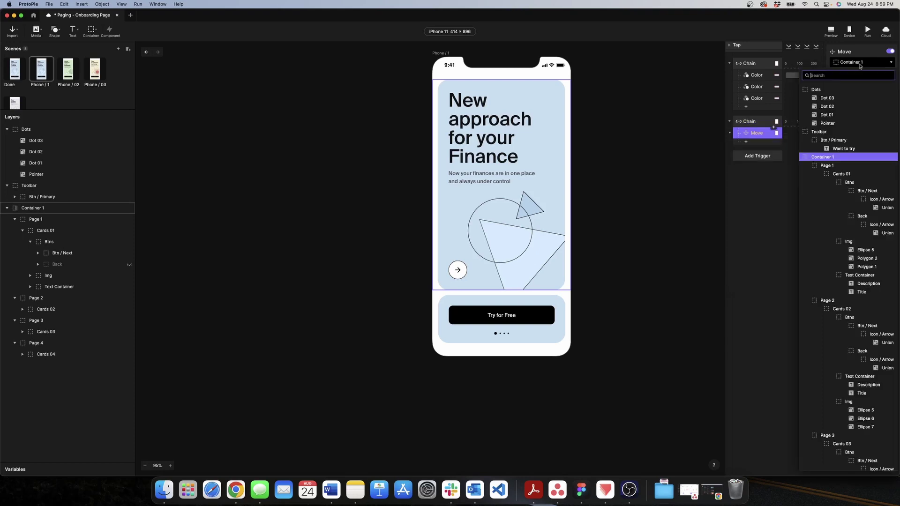
click(839, 124)
click(841, 132)
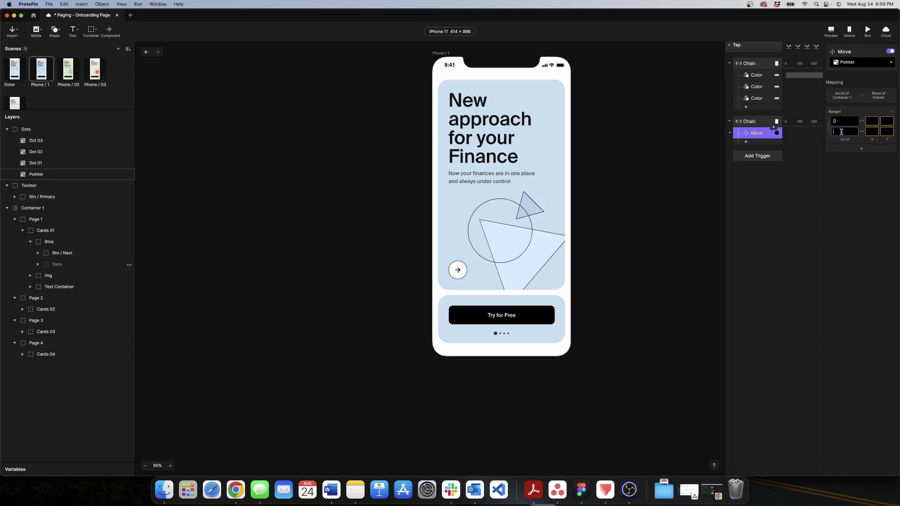
text(414)
key(Return)
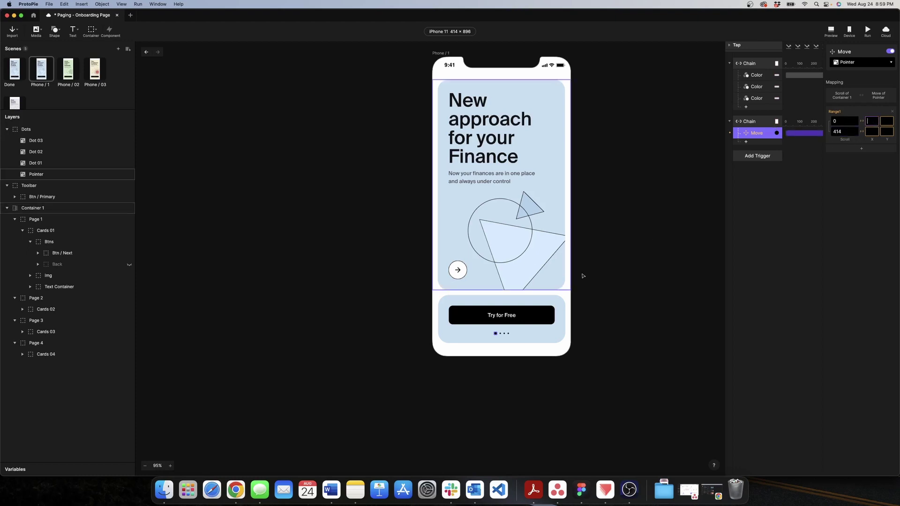
Copy the Pointer's X position, 136.5, into the start X of its Move response.
scroll(534, 294, down, 3)
click(489, 341)
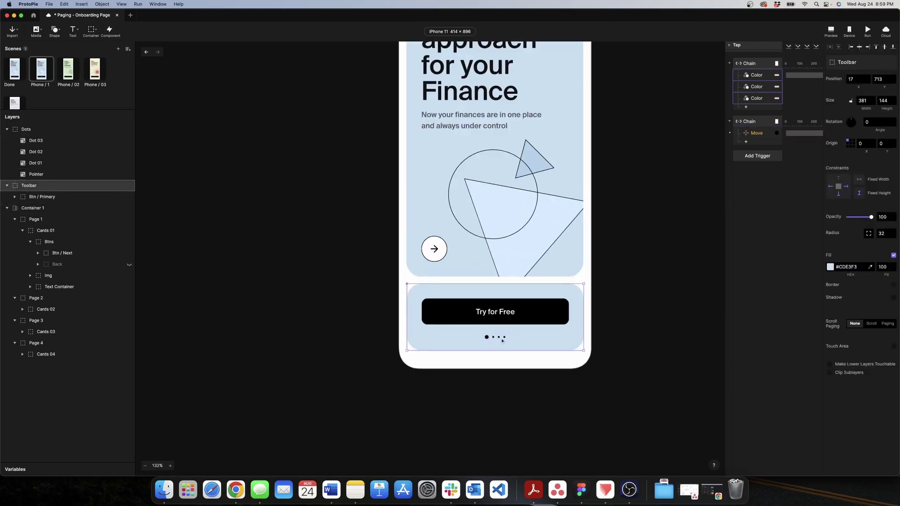
scroll(489, 341, up, 10)
click(473, 321)
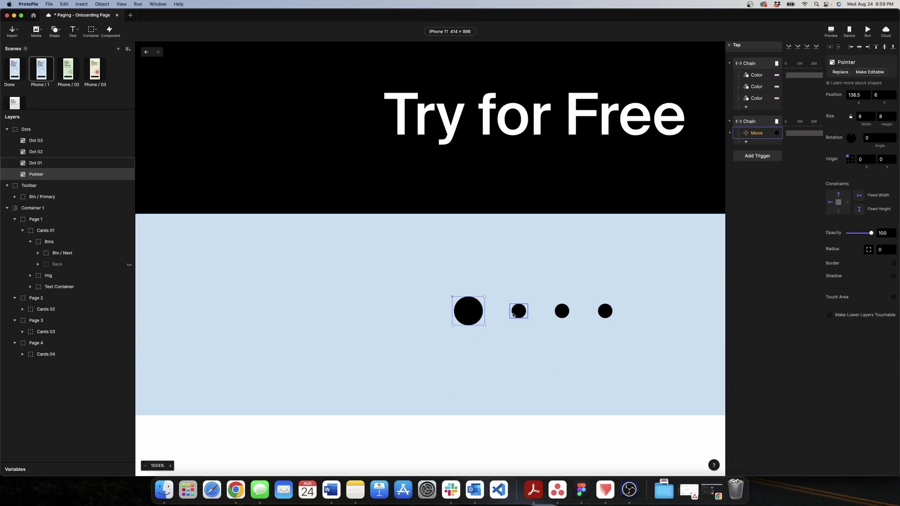
click(856, 95)
key(cmd+c)
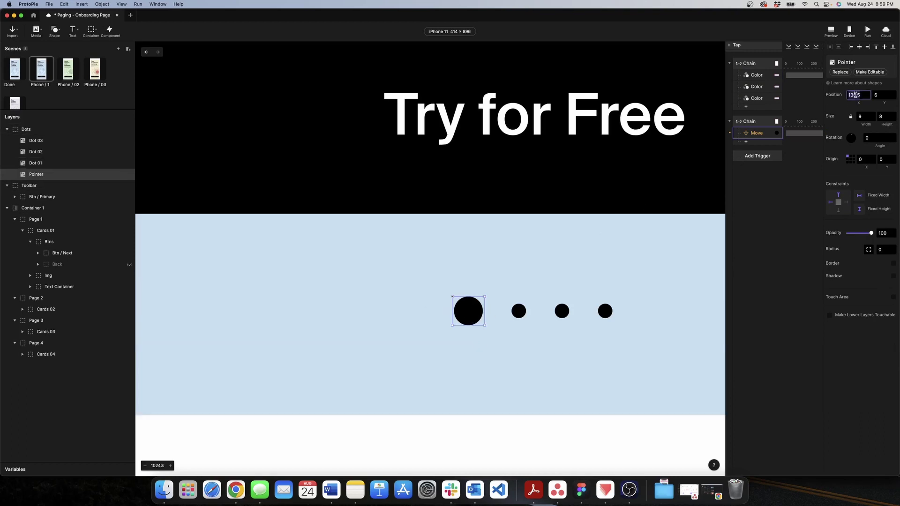
click(763, 136)
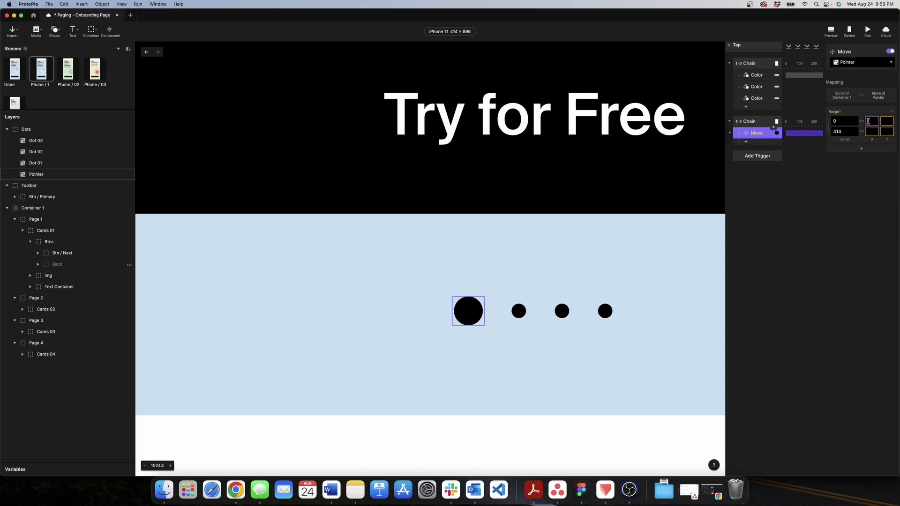
key(cmd+v)
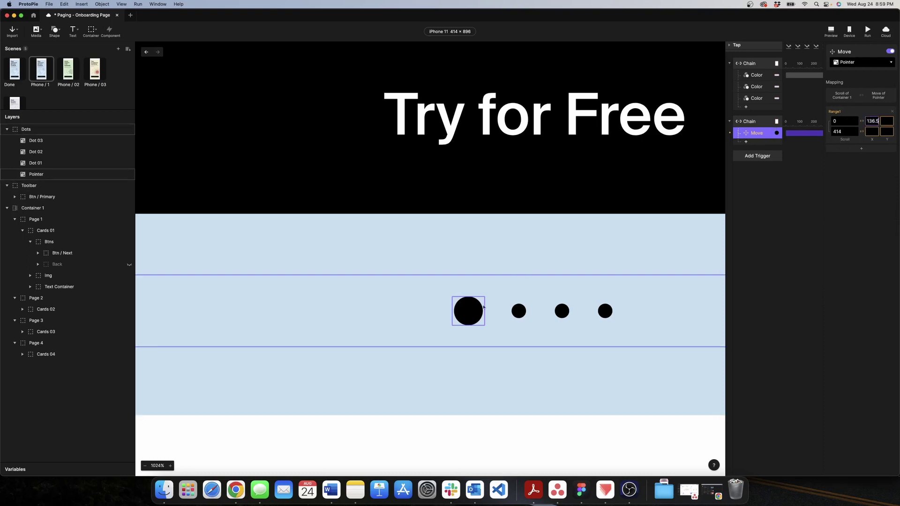
Place the Pointer temporarily over Dot 01 to read its X position there, and return it to its original place.
click(468, 307)
drag(466, 315, 513, 315)
key(Escape)
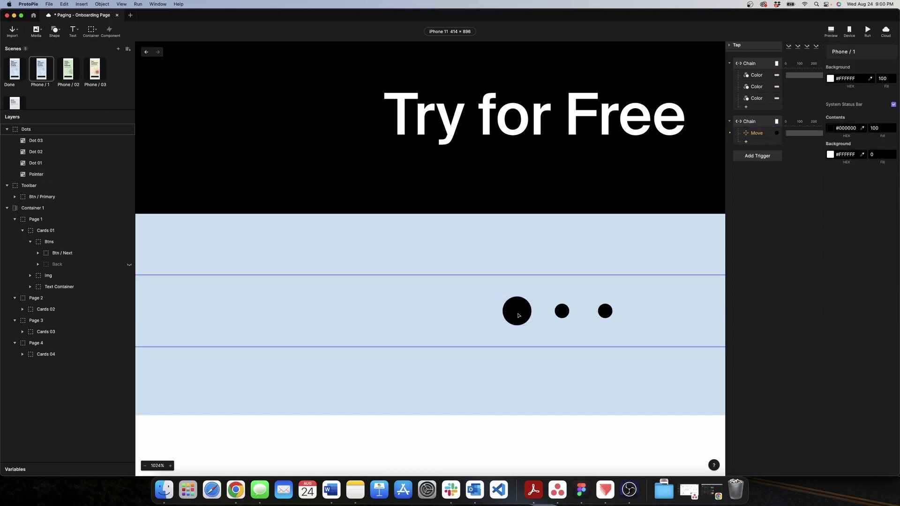
click(519, 316)
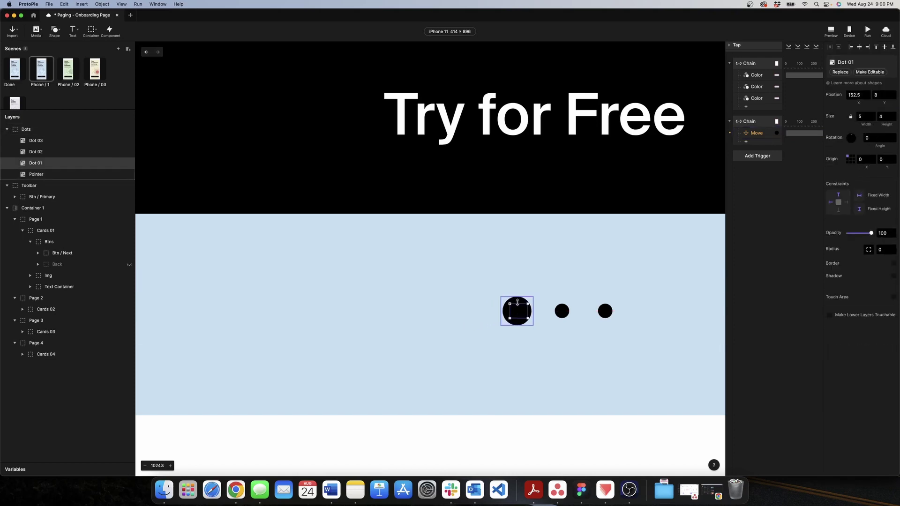
click(519, 301)
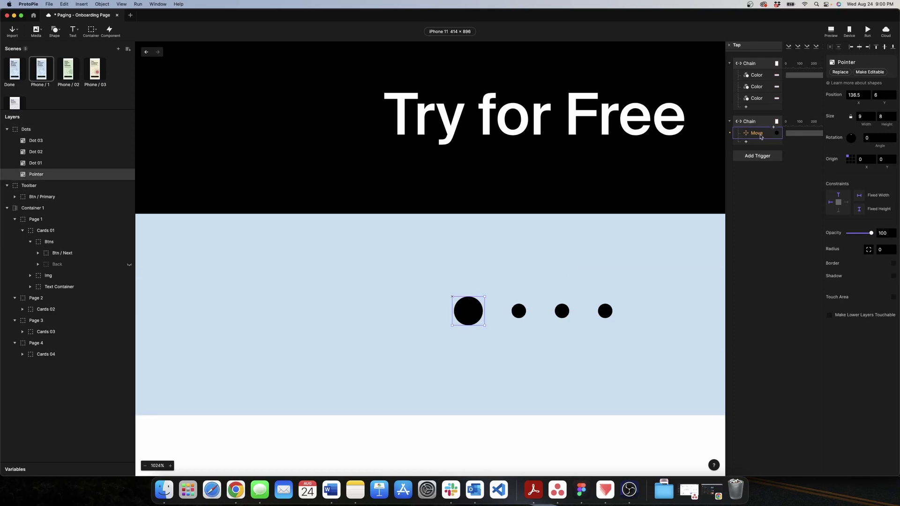
Set the end X of the Pointer's Move response to 151.
click(819, 134)
click(869, 132)
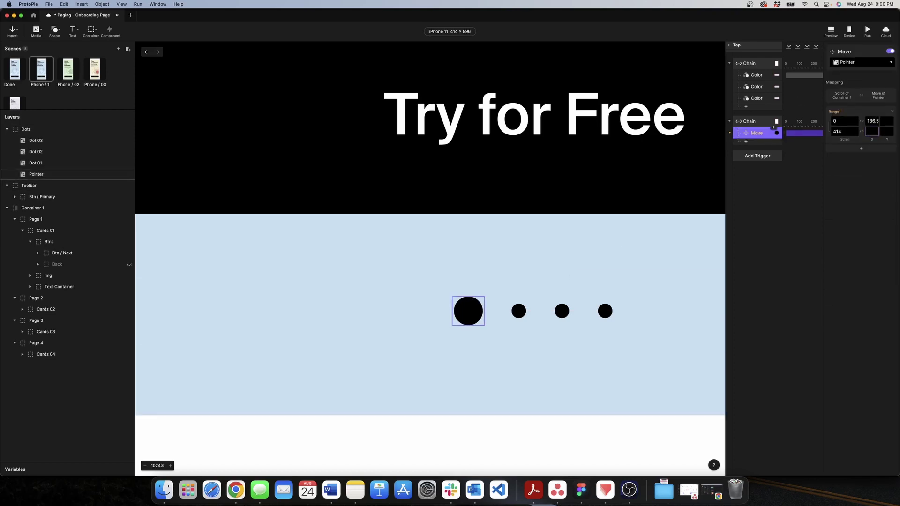
text(151)
key(Return)
Preview the prototype to check the Pointer's movement, and close the preview.
scroll(550, 194, down, 5)
scroll(590, 170, down, 5)
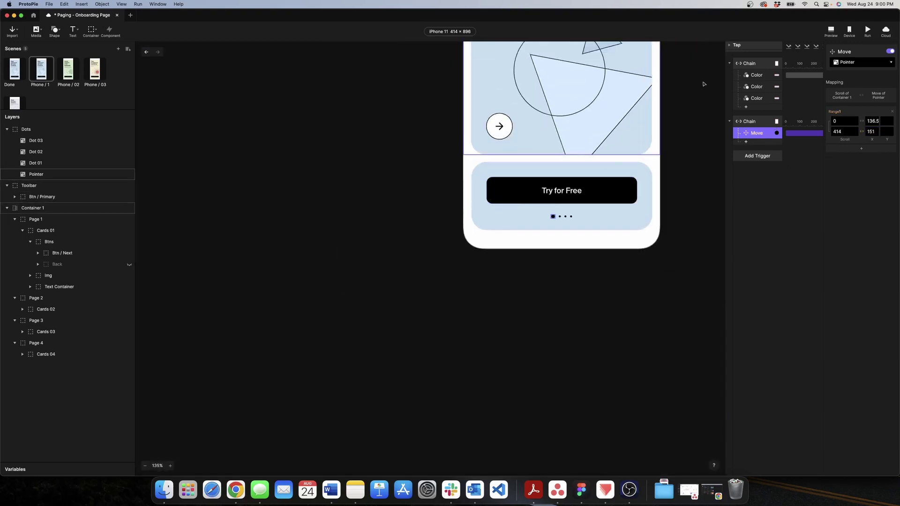
click(831, 31)
drag(701, 205, 681, 104)
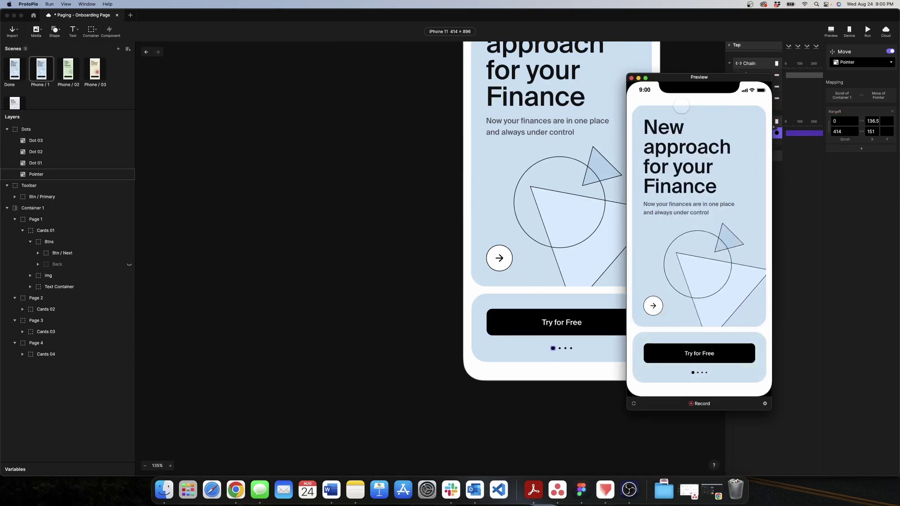
click(631, 78)
scroll(414, 187, down, 2)
click(629, 171)
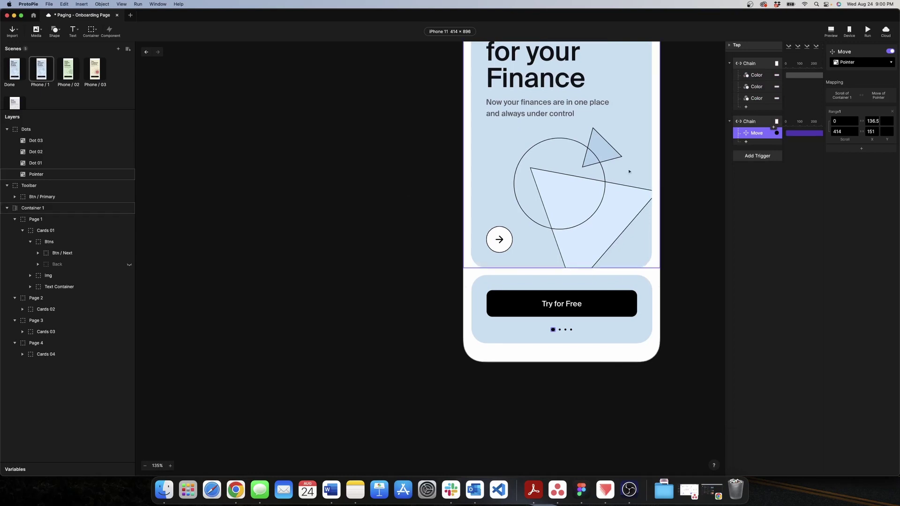
scroll(581, 178, down, 5)
scroll(600, 177, up, 2)
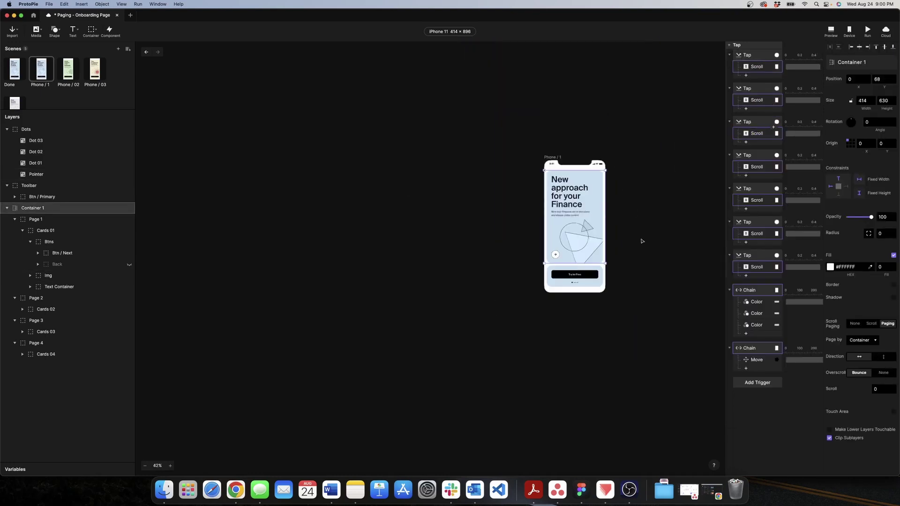
scroll(642, 241, up, 5)
click(649, 199)
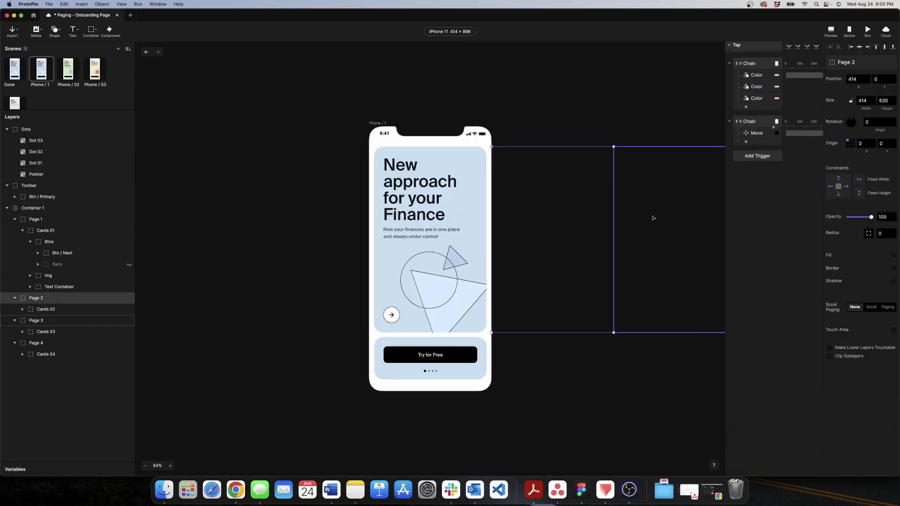
click(595, 97)
Duplicate the Pointer's Move response and set the copy's scroll range to 414 to 828.
click(775, 135)
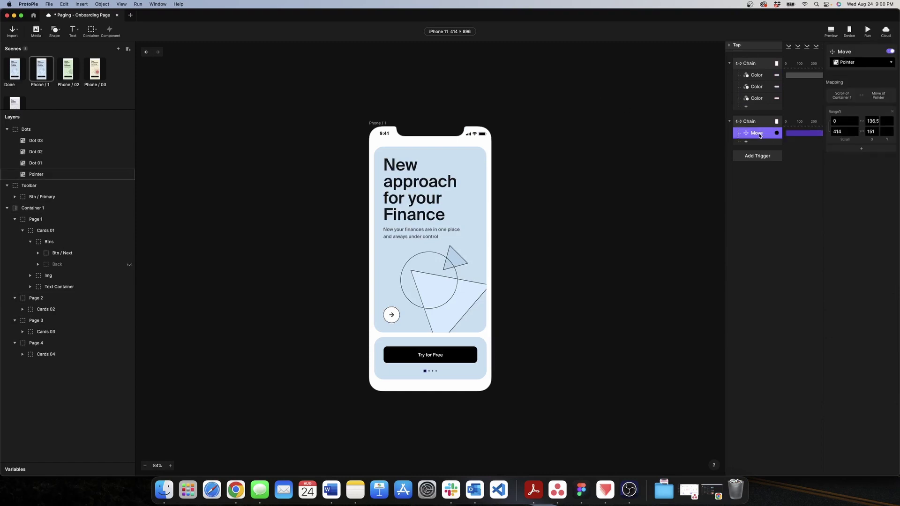
right_click(760, 135)
click(772, 169)
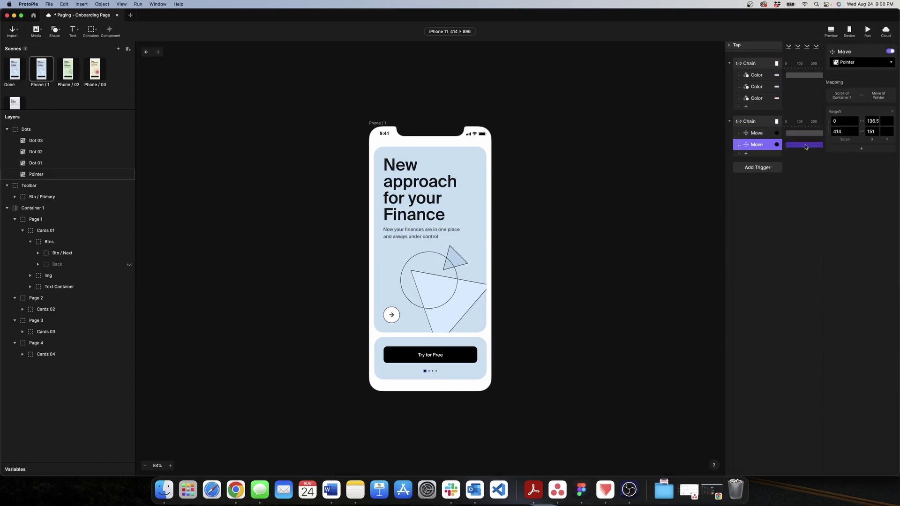
click(832, 131)
key(BackSpace)
click(831, 122)
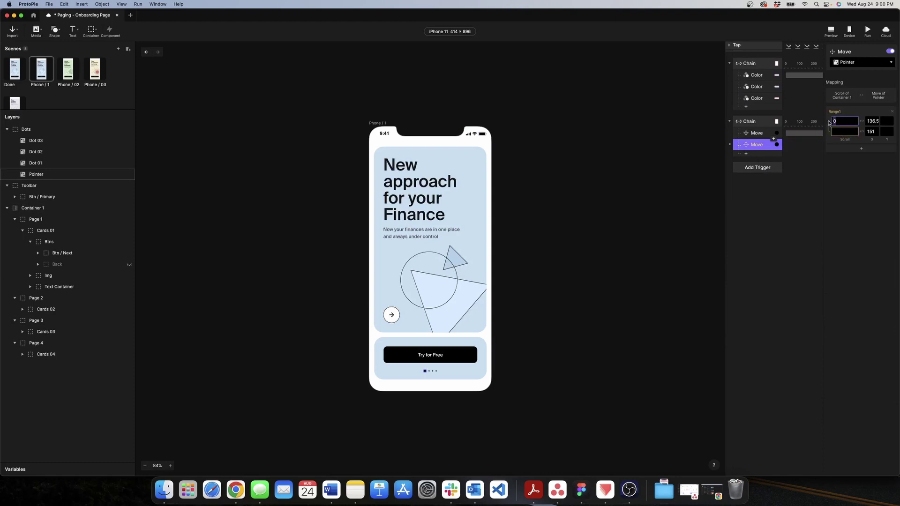
text(414)
click(836, 131)
Set the start X of the second Move response to 151.
click(872, 122)
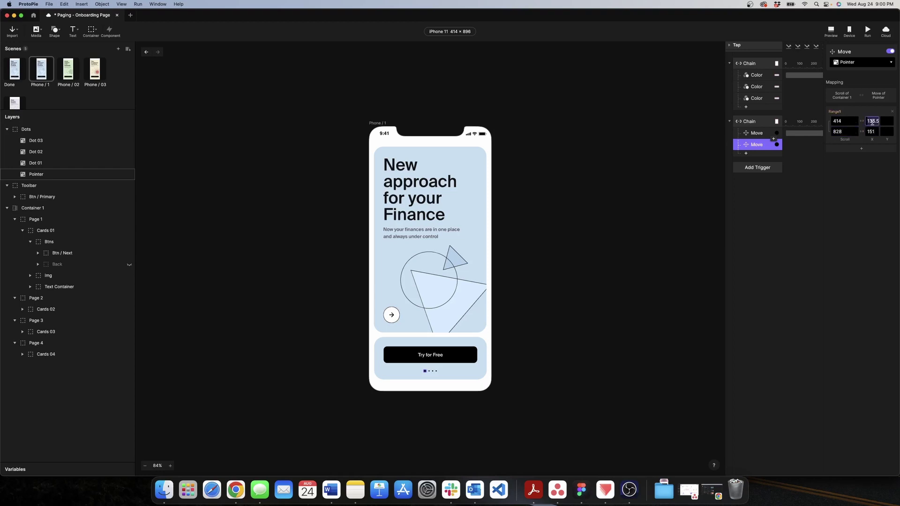
text(151)
click(874, 131)
Center the Pointer temporarily on Dot 02 to read its X position there, and undo the changes to the Pointer.
click(412, 375)
scroll(410, 379, up, 5)
scroll(492, 337, up, 10)
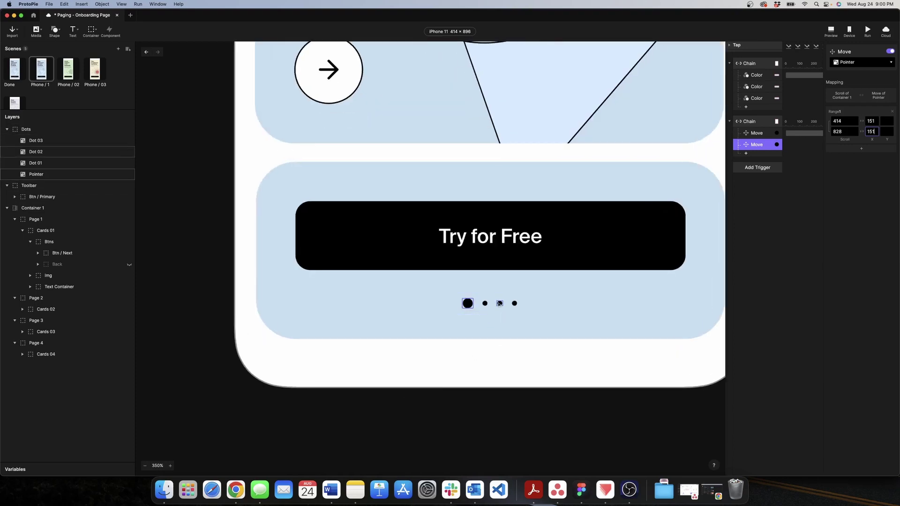
click(330, 311)
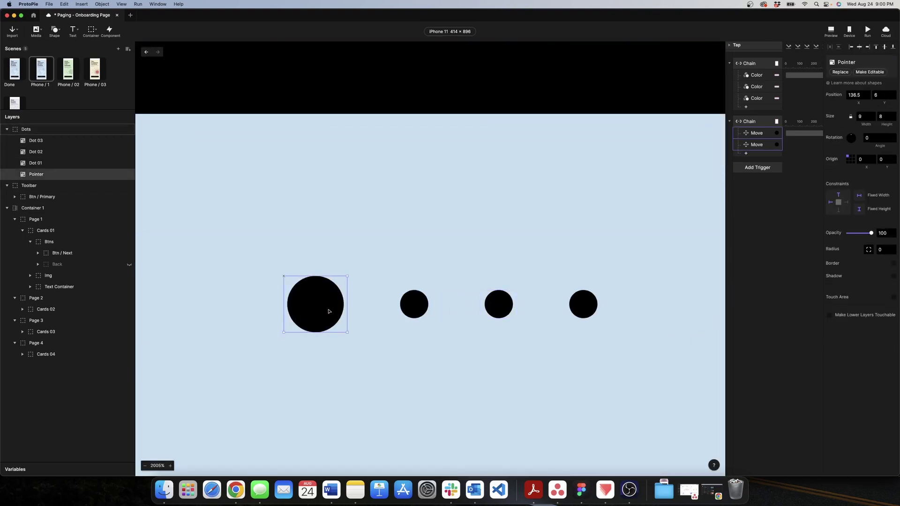
drag(326, 312, 504, 312)
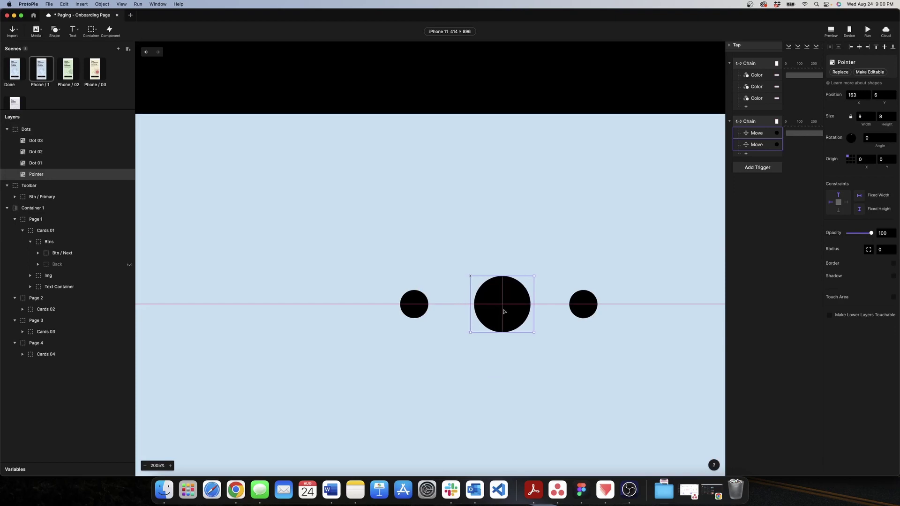
key(Delete)
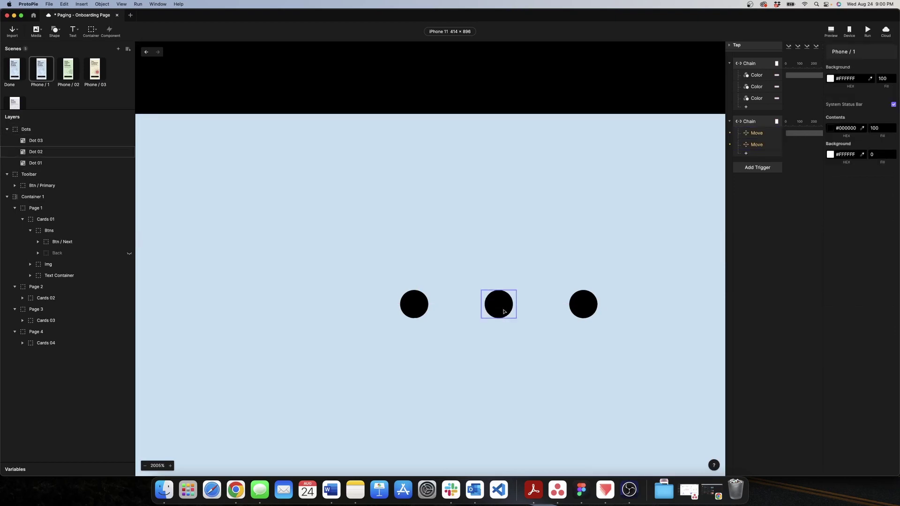
key(super+z)
key(super+z)
scroll(497, 304, down, 5)
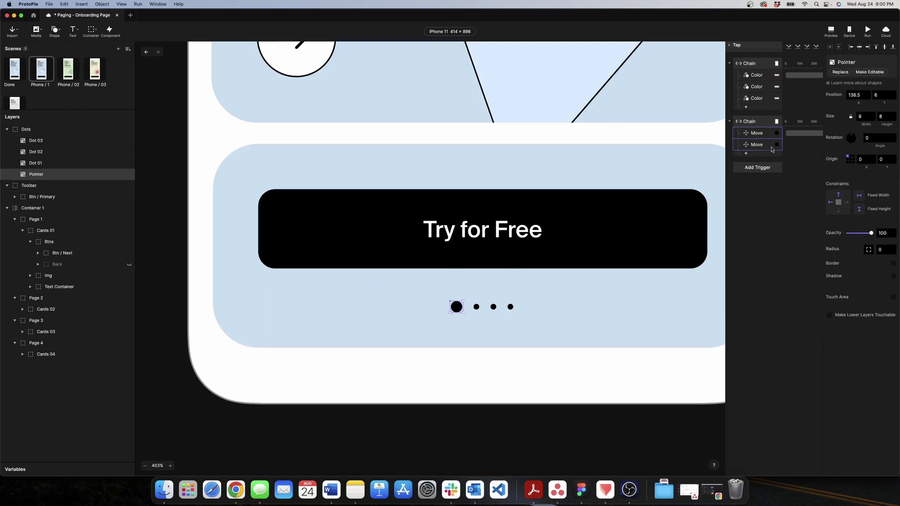
Set the end X of the Pointer's second Move response to 163.
click(771, 147)
double_click(870, 132)
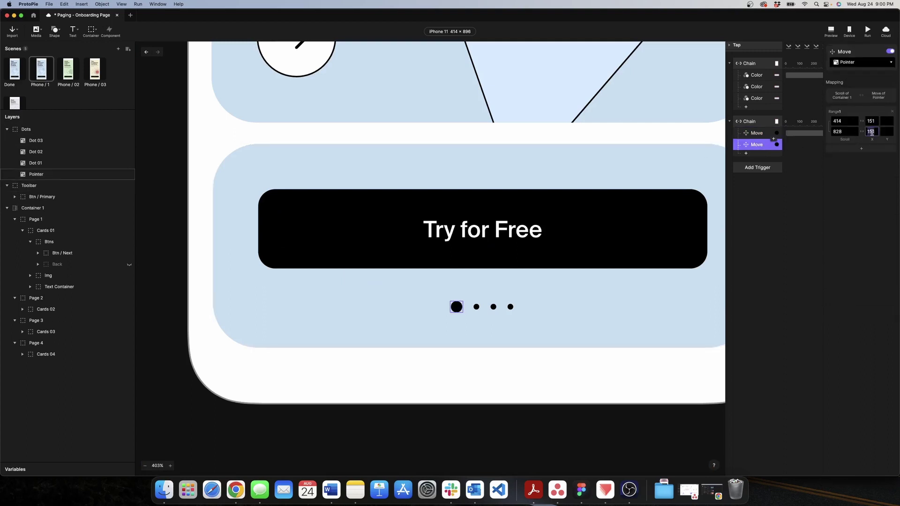
text(163)
Preview the prototype and swipe through the pages to check the Pointer's movement to the second dot, closing the preview when done.
click(837, 34)
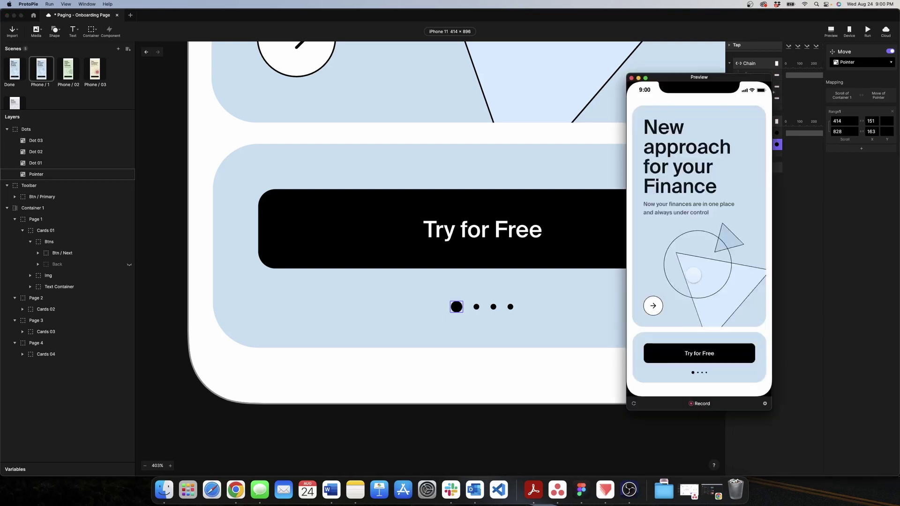
scroll(714, 275, right, 5)
scroll(698, 262, right, 5)
scroll(665, 265, left, 5)
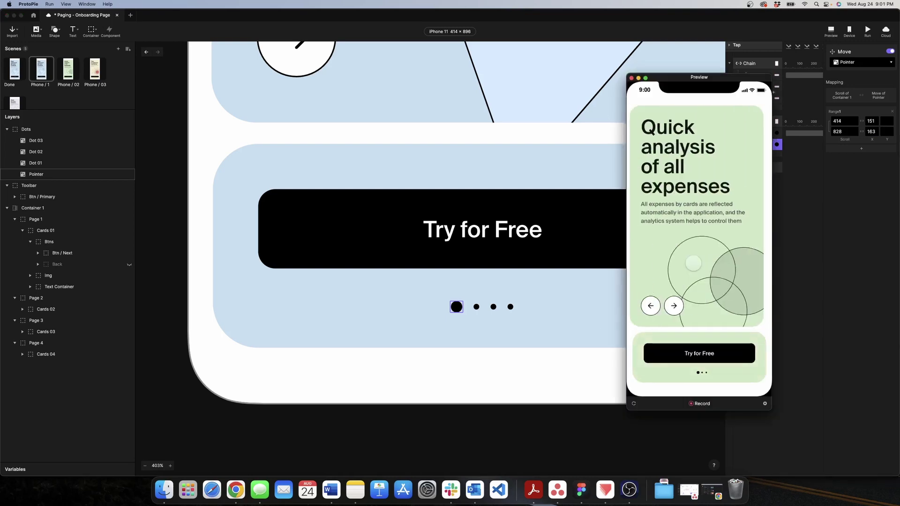
scroll(698, 216, left, 3)
click(632, 78)
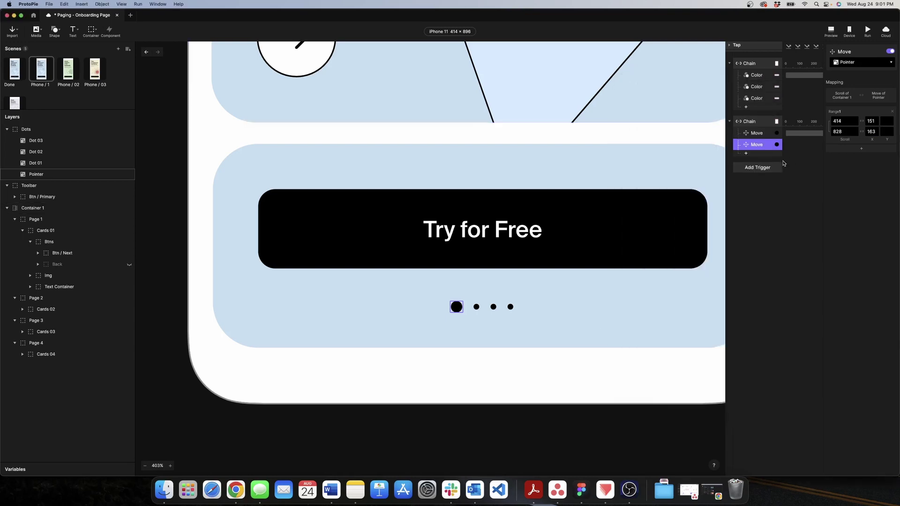
Duplicate the Pointer's second Move response and set the copy's scroll range to 828 to 1242 with a start X of 163.
right_click(759, 149)
click(783, 182)
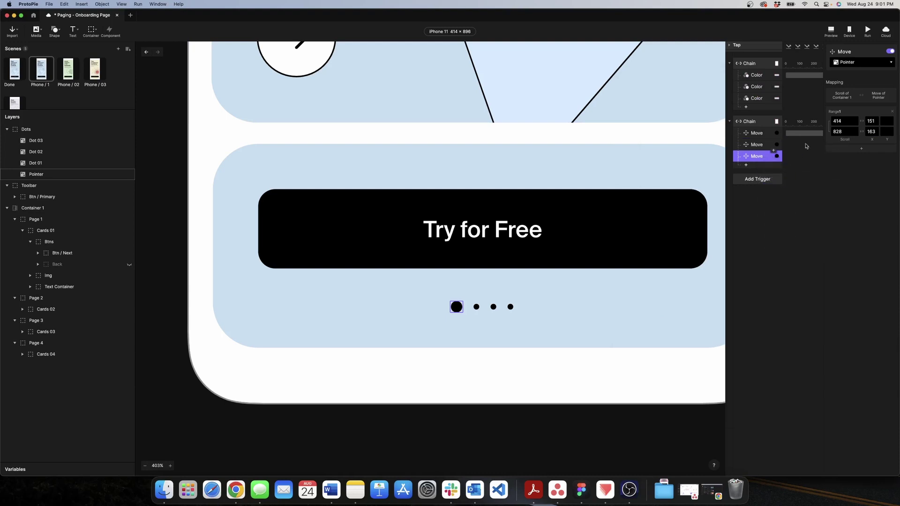
click(831, 131)
click(846, 121)
text(828)
click(871, 122)
text(1)
click(850, 132)
scroll(680, 184, down, 3)
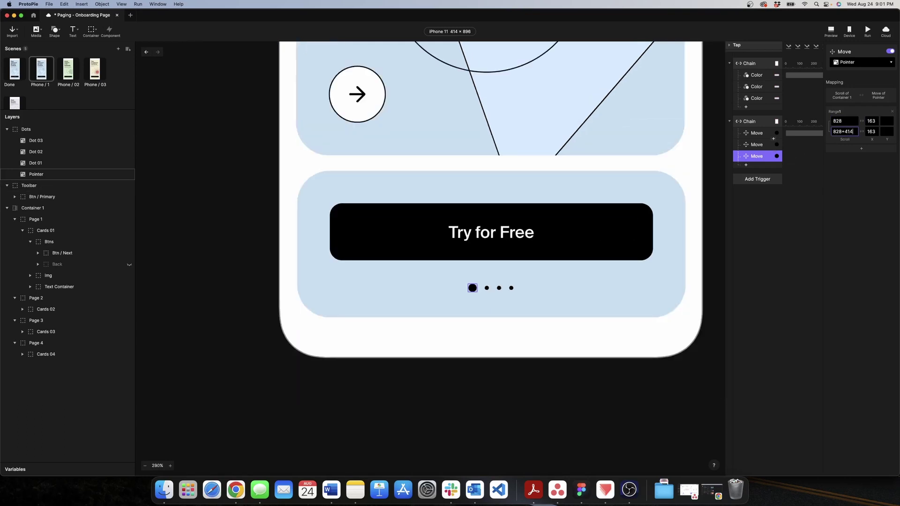
key(Return)
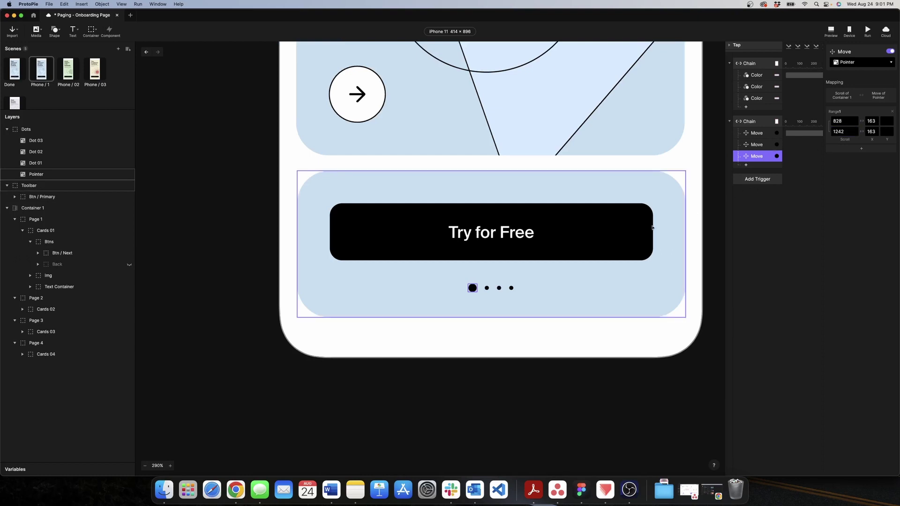
Place the Pointer temporarily over Dot 03 to read its X position there, and undo the move.
click(627, 273)
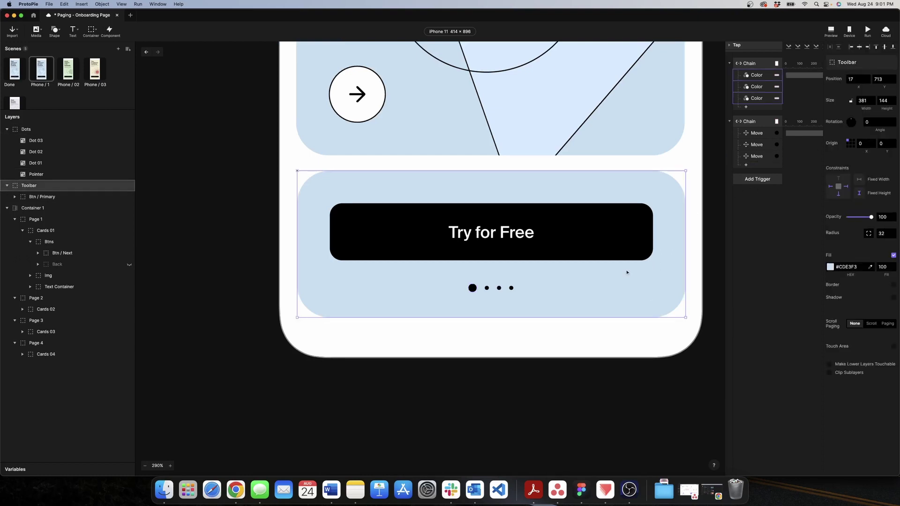
scroll(516, 288, down, 5)
scroll(513, 284, up, 8)
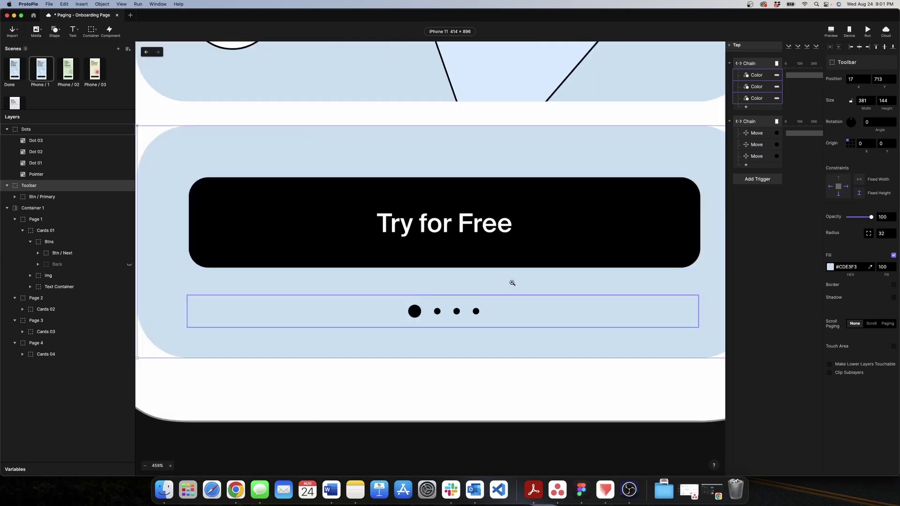
click(378, 327)
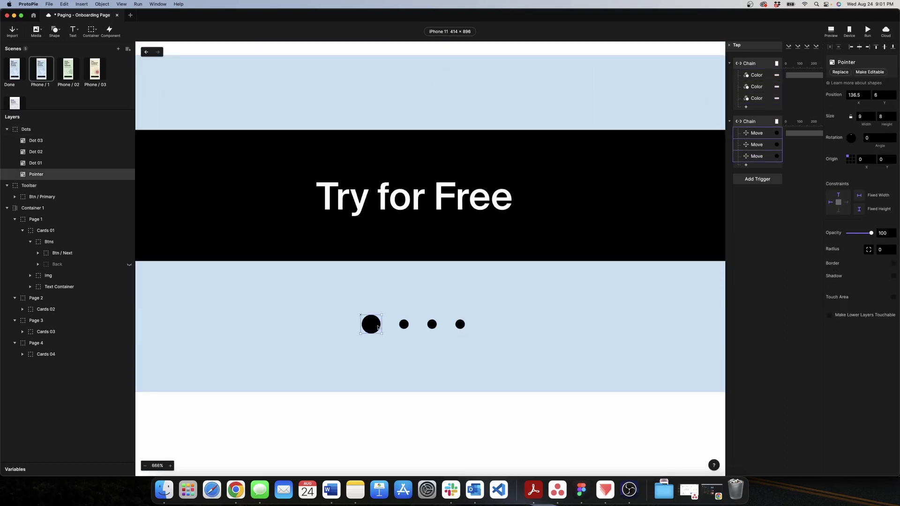
drag(375, 328, 462, 320)
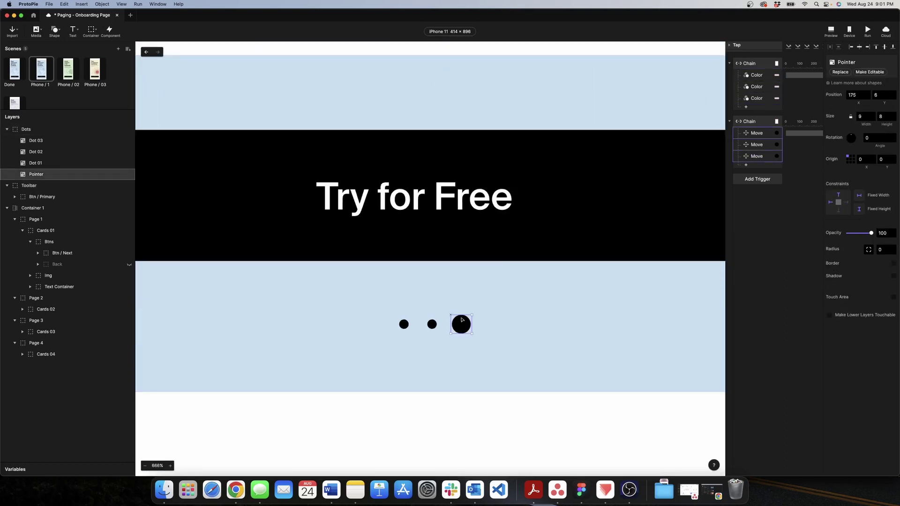
key(super+z)
Set the end X of the Pointer's third Move response to 175.
click(757, 156)
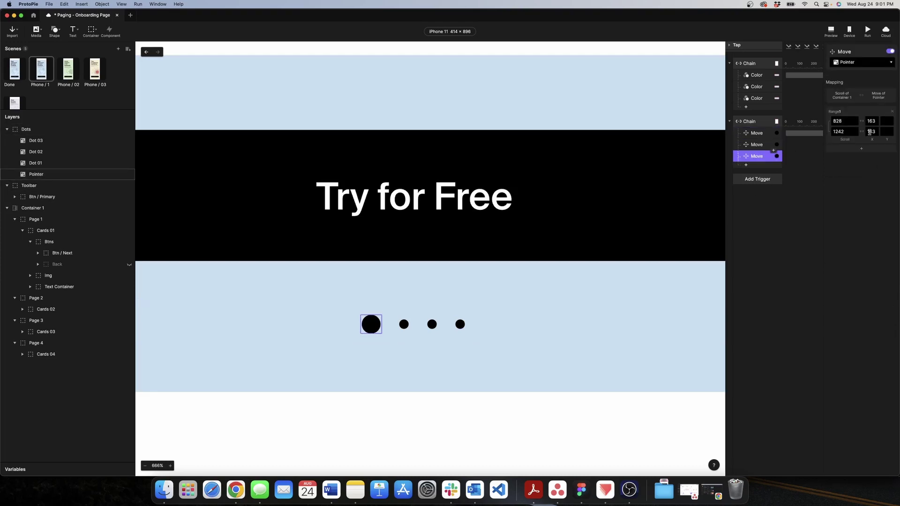
click(872, 133)
text(175)
click(554, 234)
Preview the prototype, swipe forward and back through all pages to check the Pointer against the dots, and close the preview.
scroll(555, 235, down, 10)
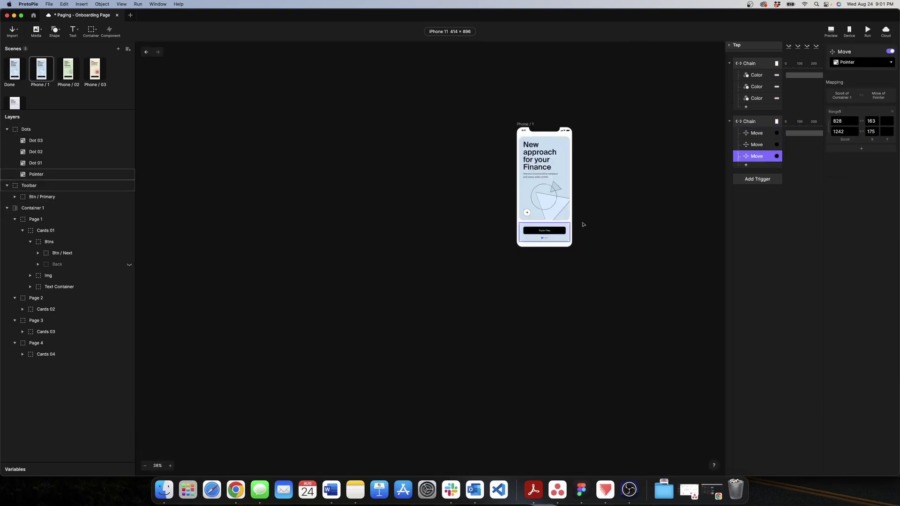
click(831, 31)
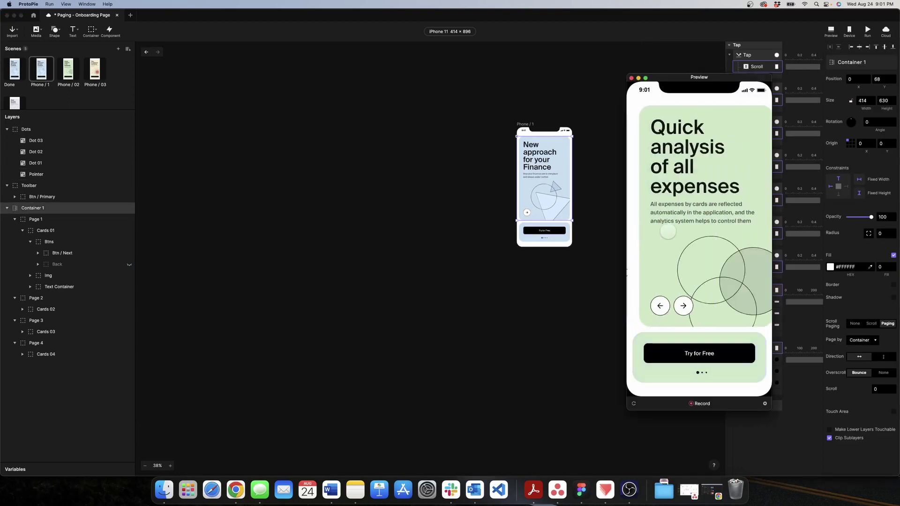
drag(725, 227, 670, 253)
drag(731, 253, 766, 261)
drag(651, 253, 750, 255)
drag(642, 141, 731, 141)
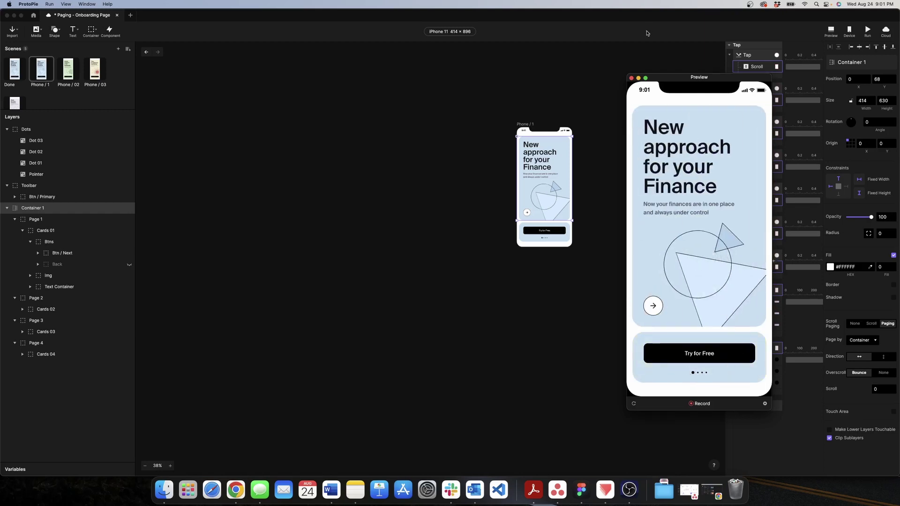
click(631, 78)
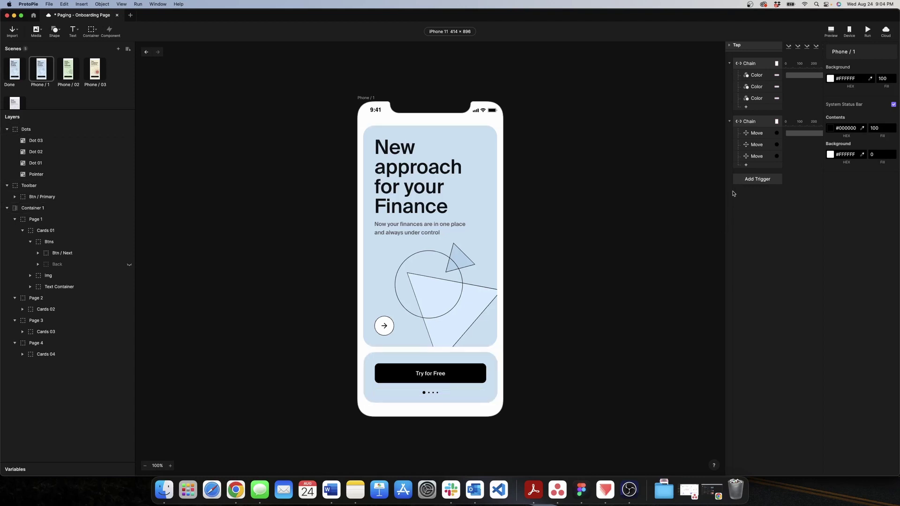
Add a third Chain trigger on Container 1 based on its Scroll property.
click(755, 121)
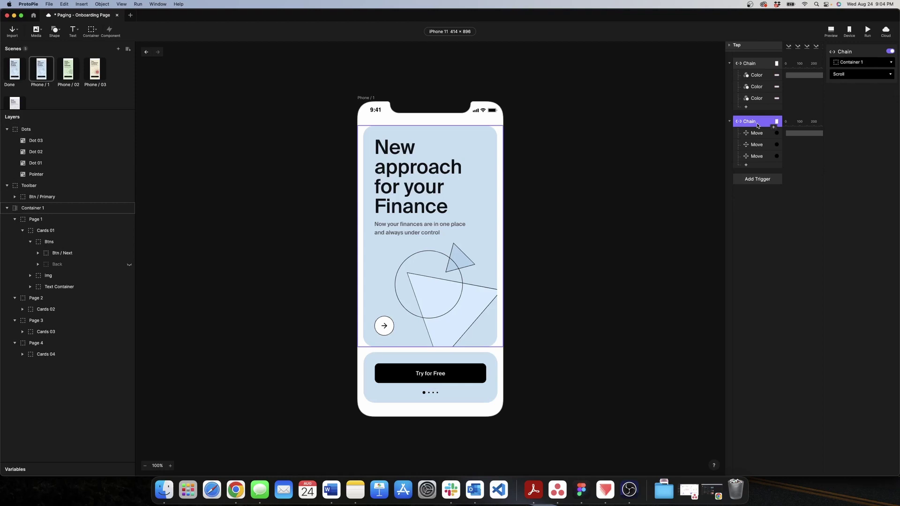
click(760, 184)
click(796, 201)
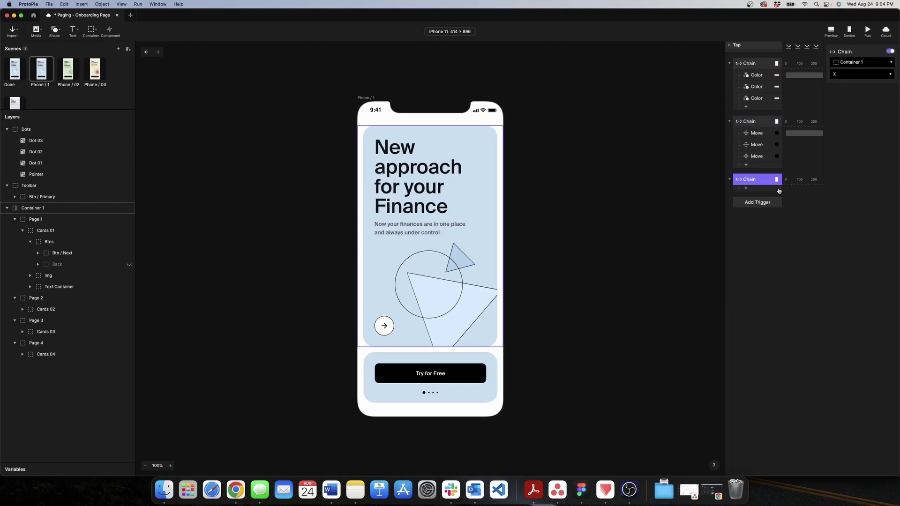
click(858, 63)
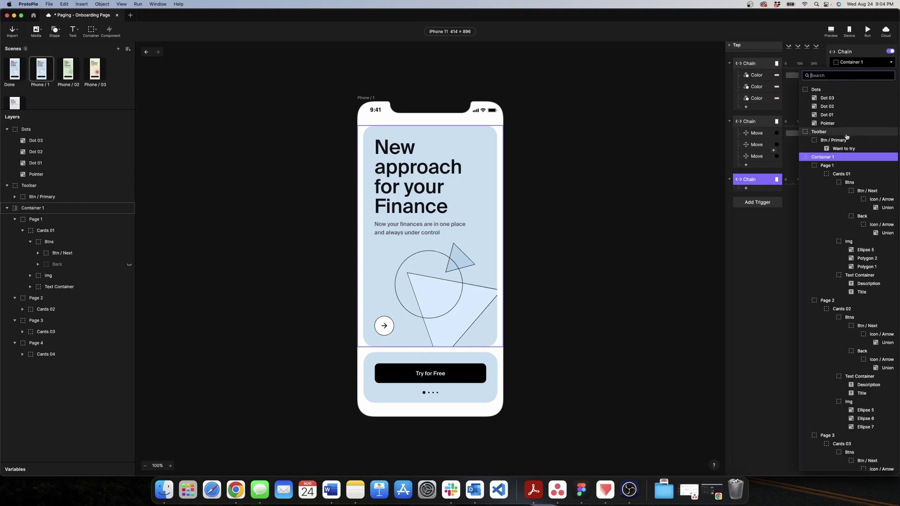
click(841, 158)
click(847, 74)
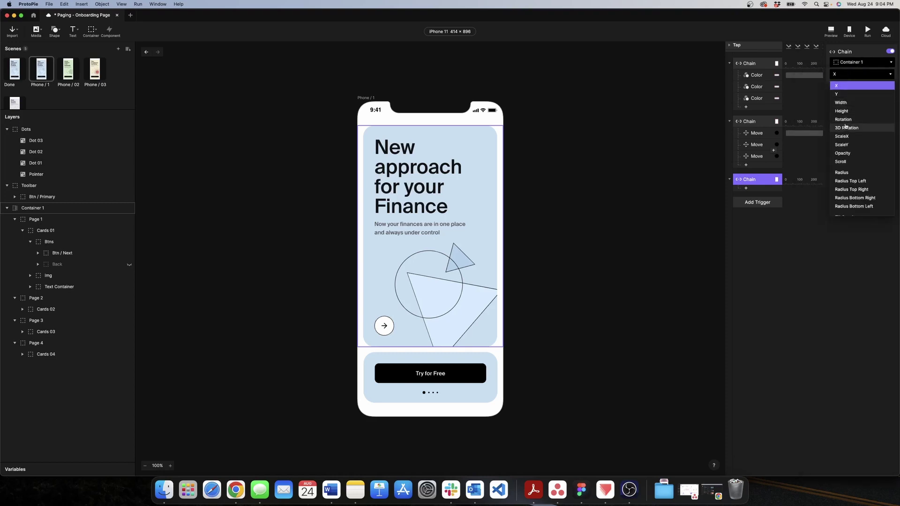
click(844, 159)
click(763, 236)
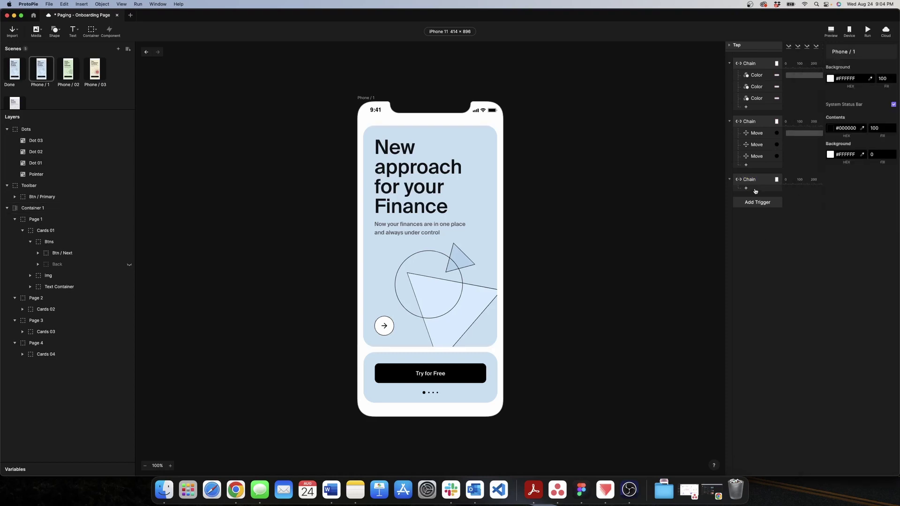
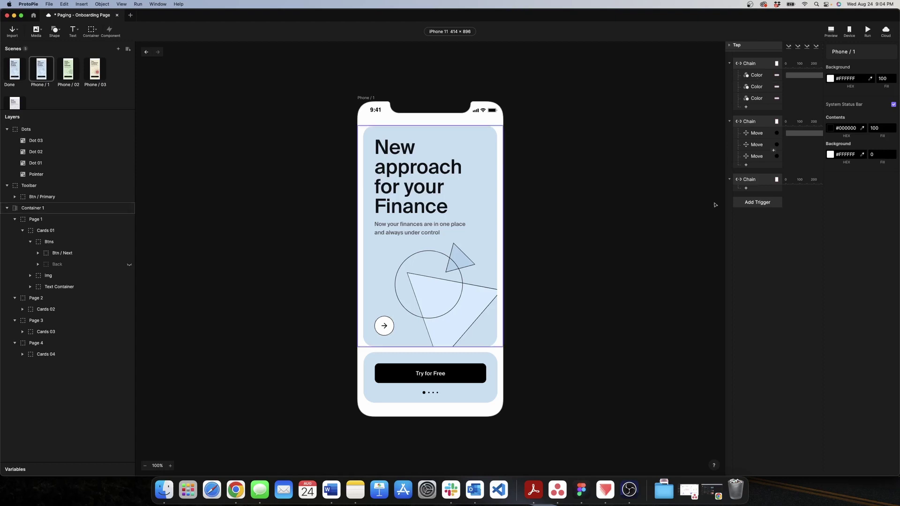
Add a Move response for Dot 01 to the new Chain trigger with a scroll range of 0 to 414.
click(766, 180)
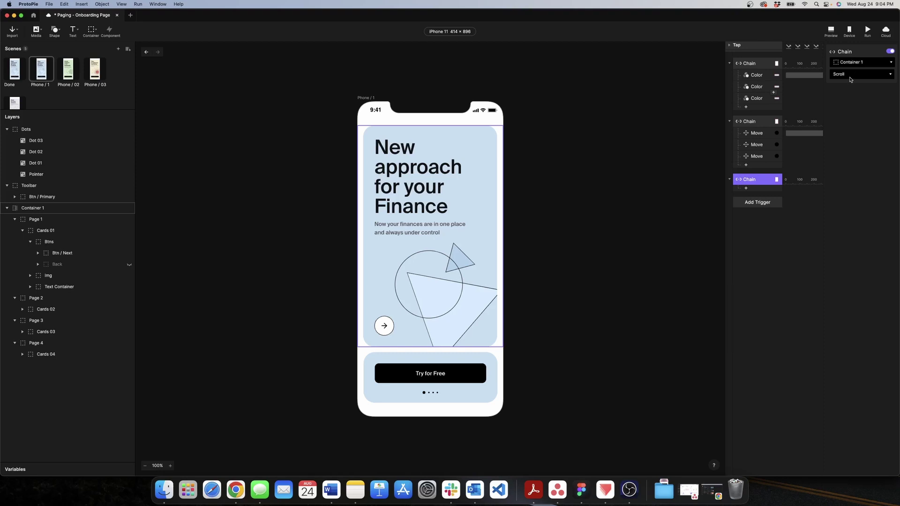
click(746, 188)
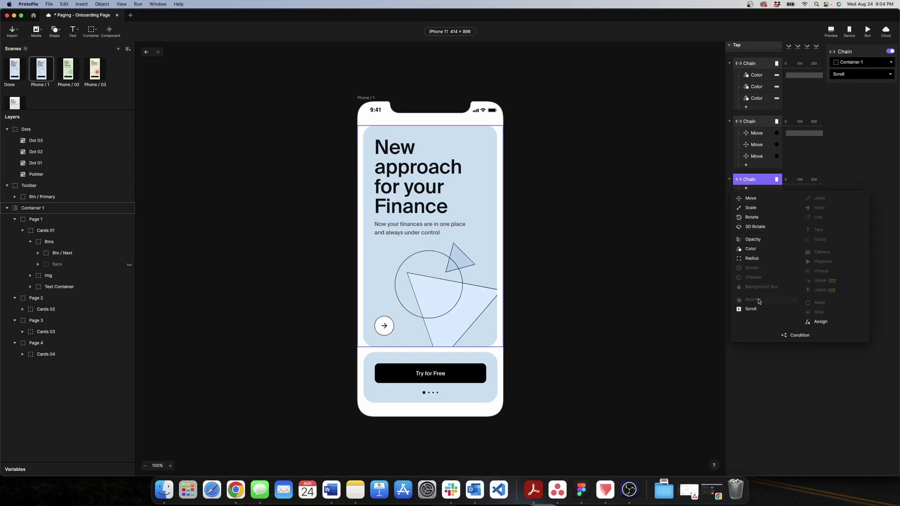
click(750, 199)
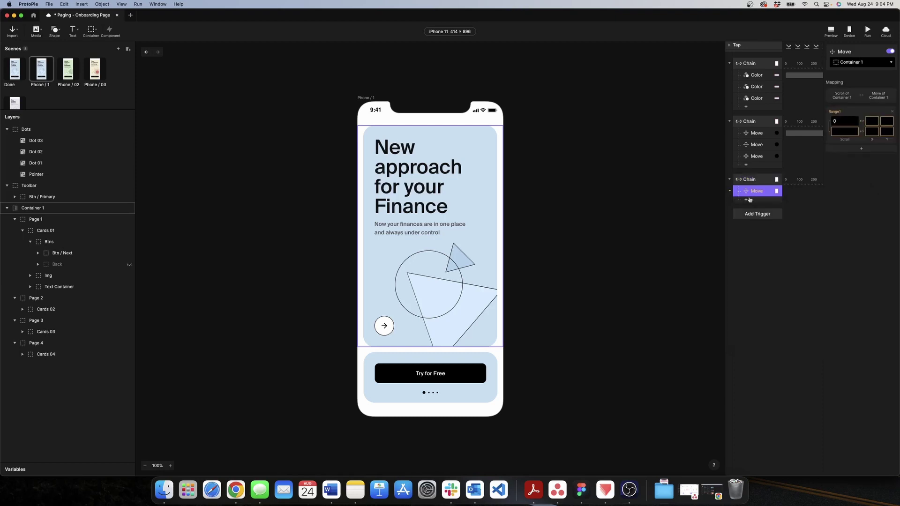
click(848, 64)
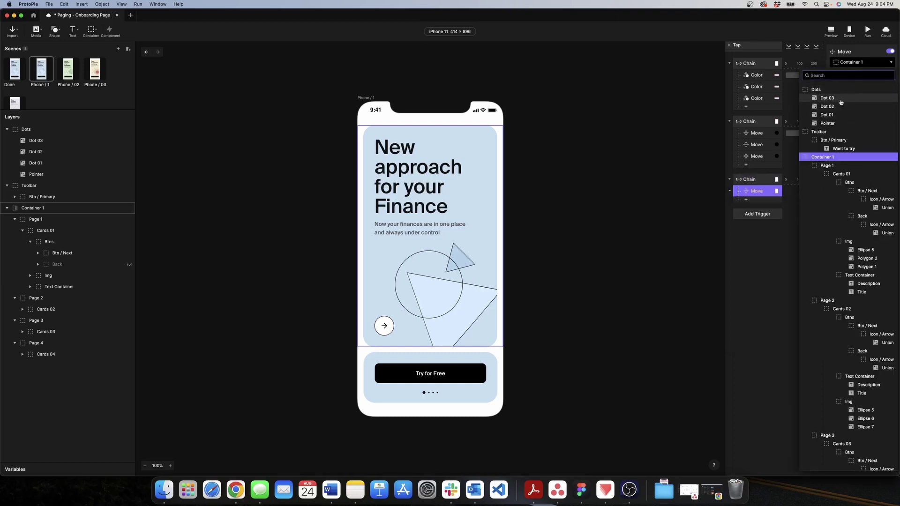
click(837, 116)
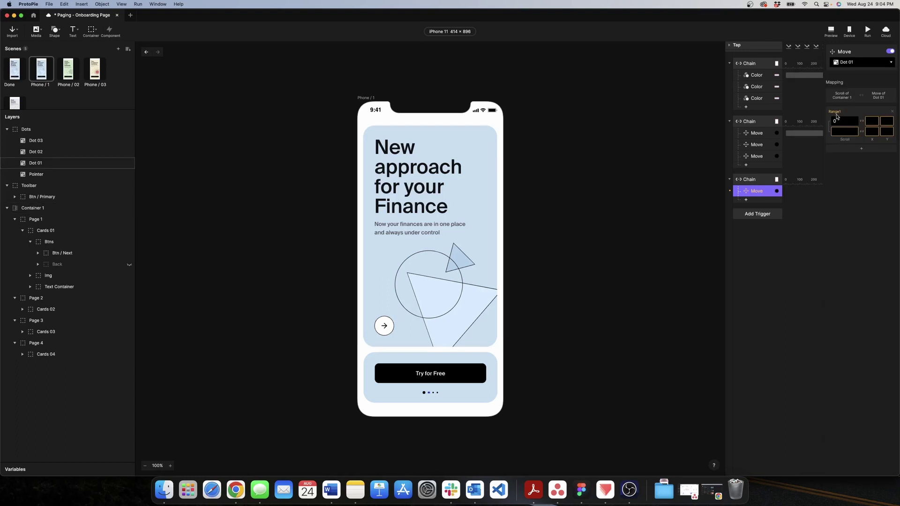
click(428, 392)
scroll(428, 393, up, 5)
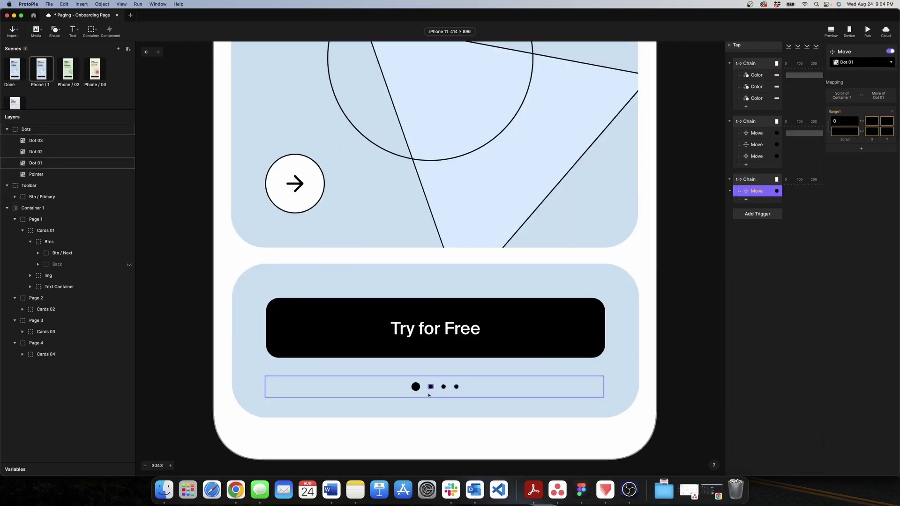
click(838, 131)
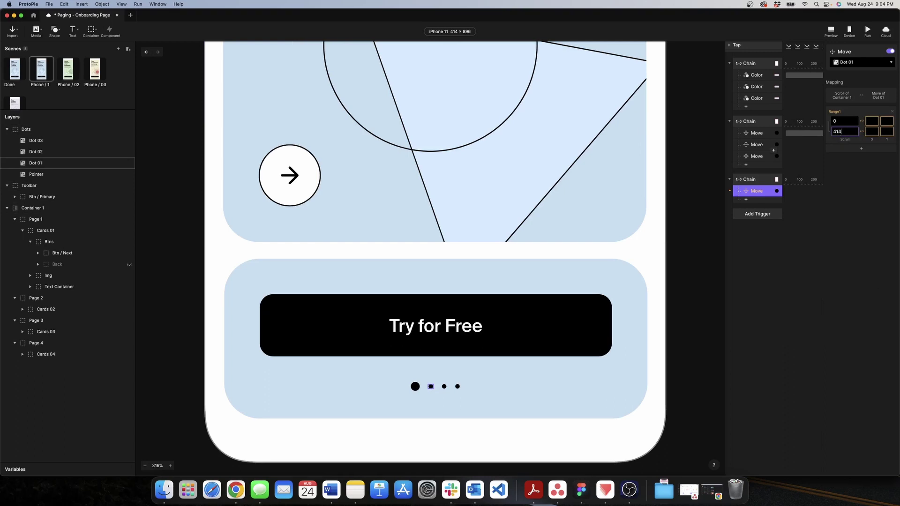
Copy Dot 01's X position, 152.5, into the start X of its Move response.
click(868, 121)
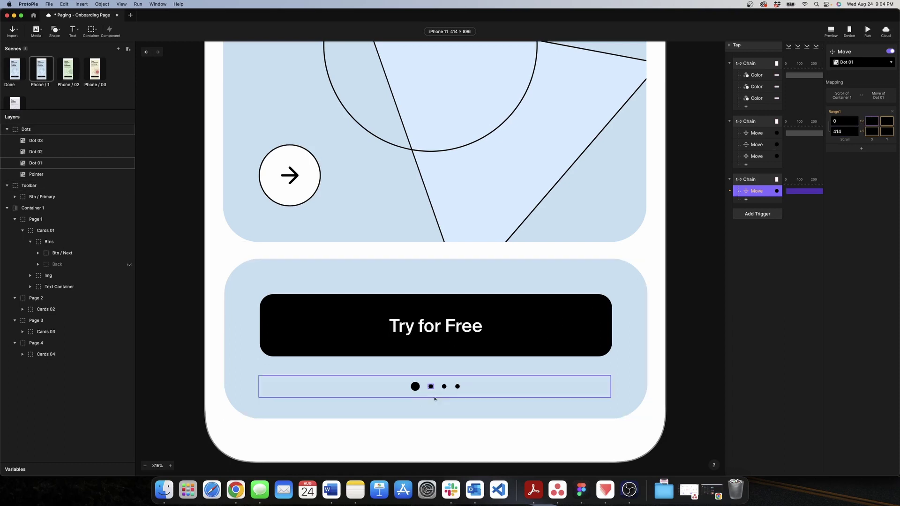
scroll(433, 390, up, 5)
click(417, 379)
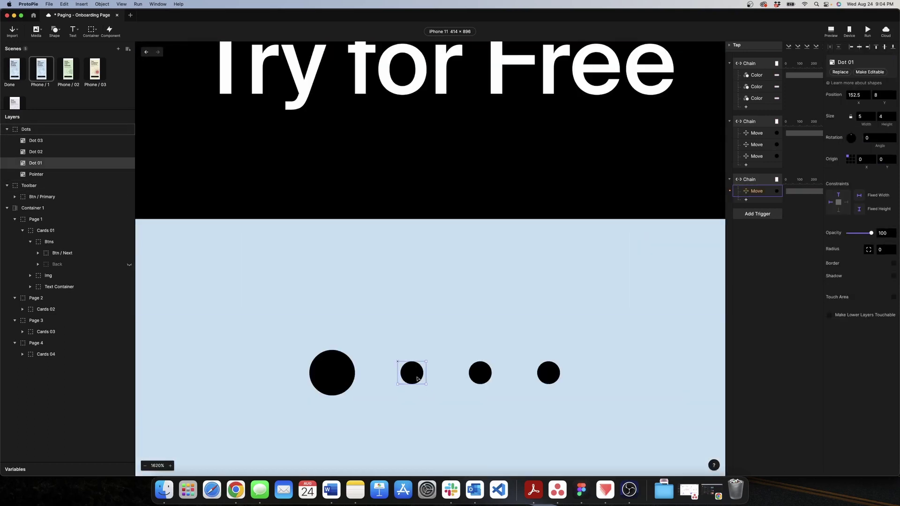
click(853, 95)
key(cmd+c)
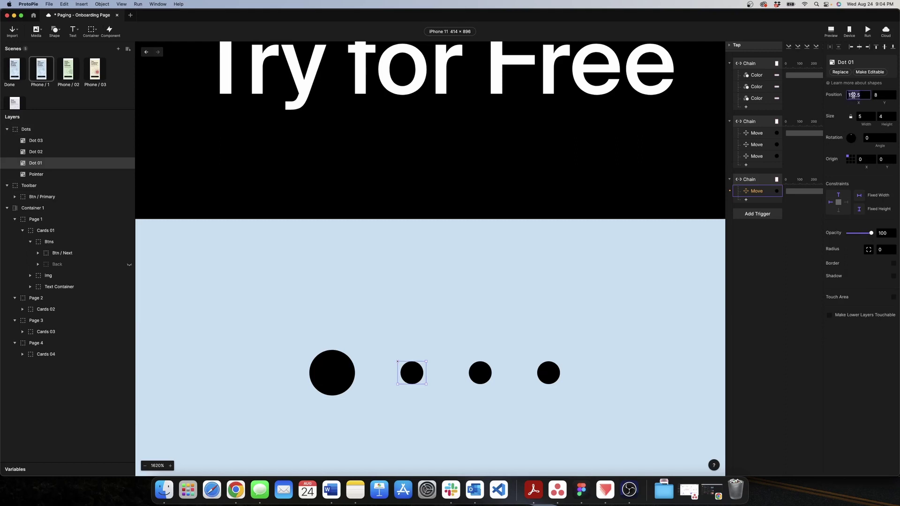
click(757, 191)
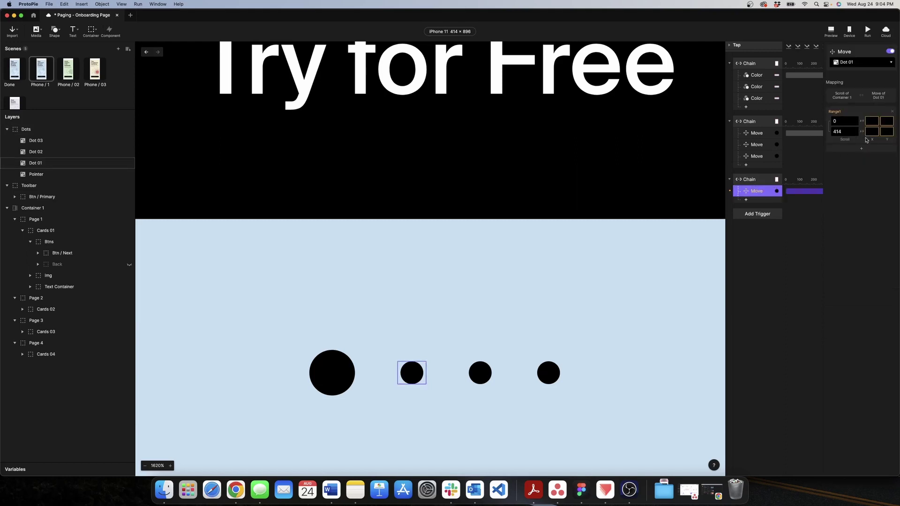
click(871, 121)
key(cmd+v)
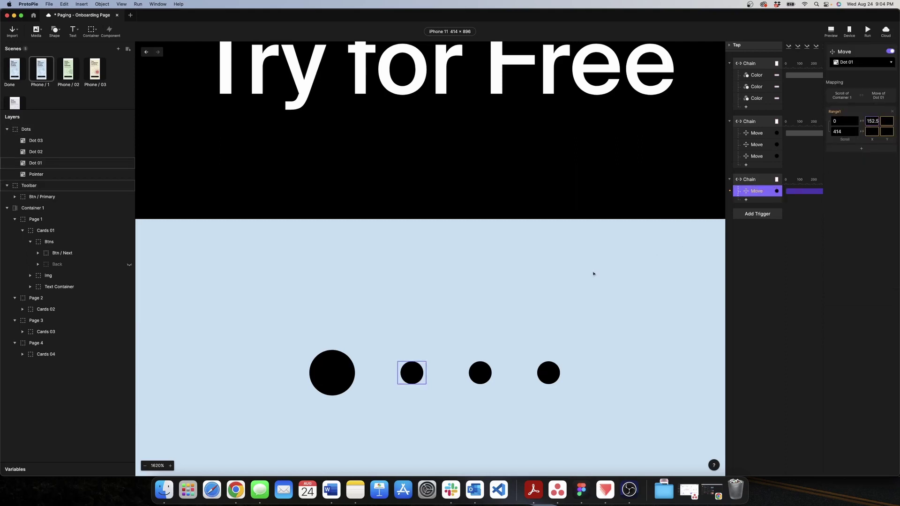
key(Tab)
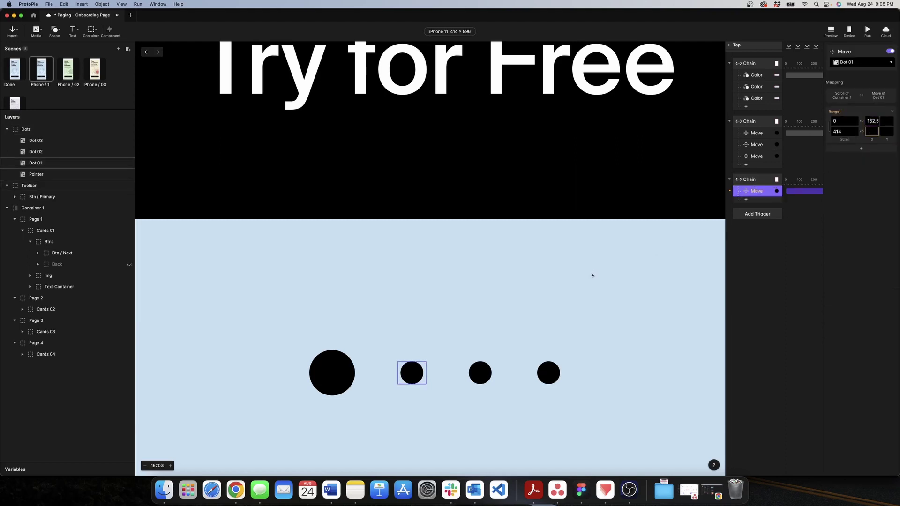
Move Dot 01 over the Pointer to X 140 and set the end X of its Move response to 140.
click(410, 376)
drag(414, 376, 340, 375)
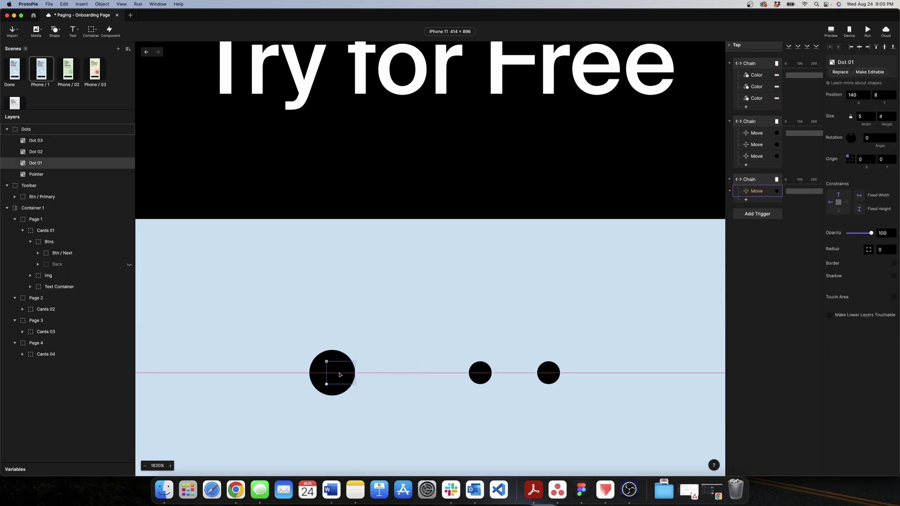
click(340, 375)
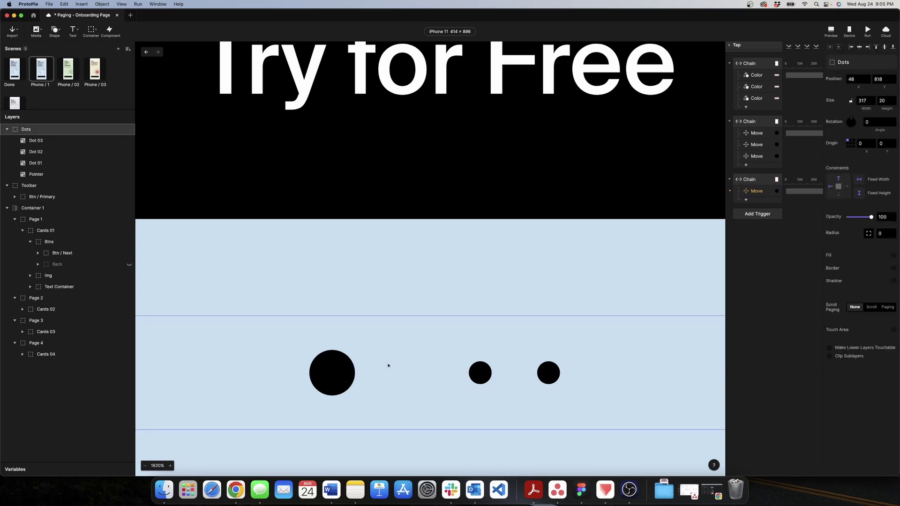
click(344, 372)
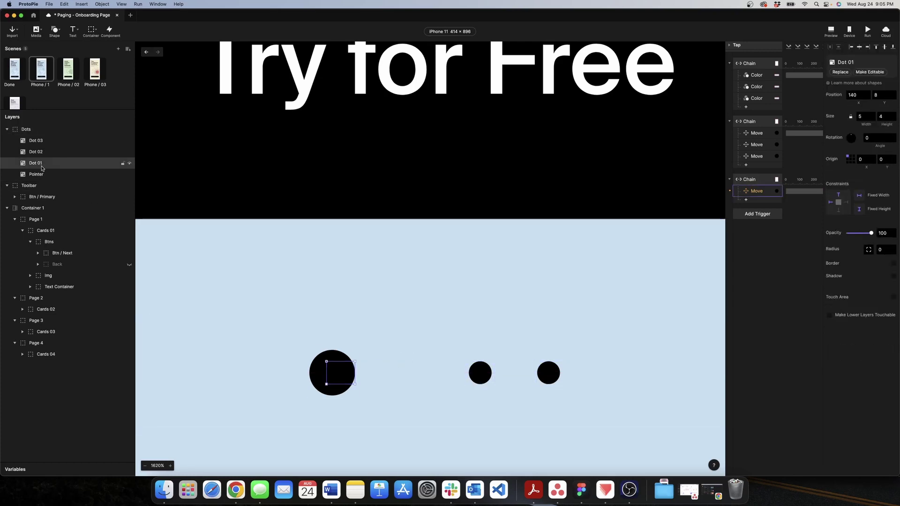
click(855, 94)
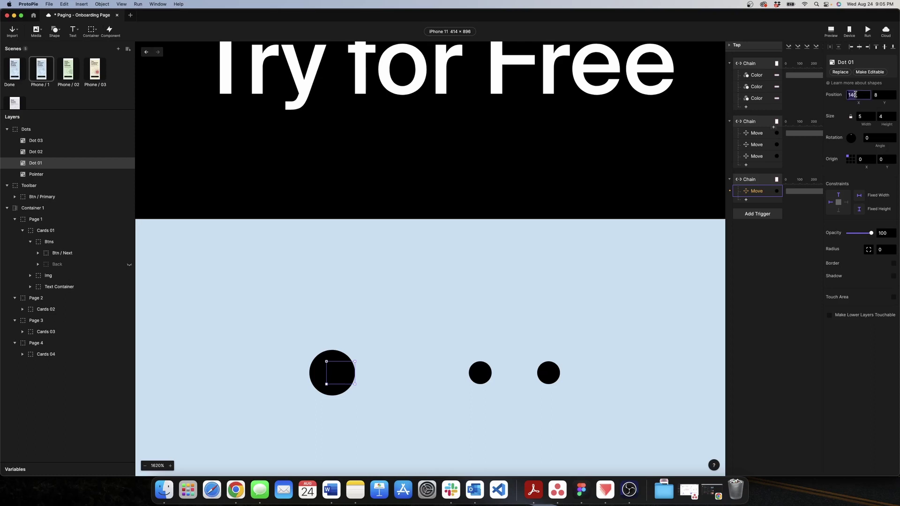
click(762, 192)
click(868, 132)
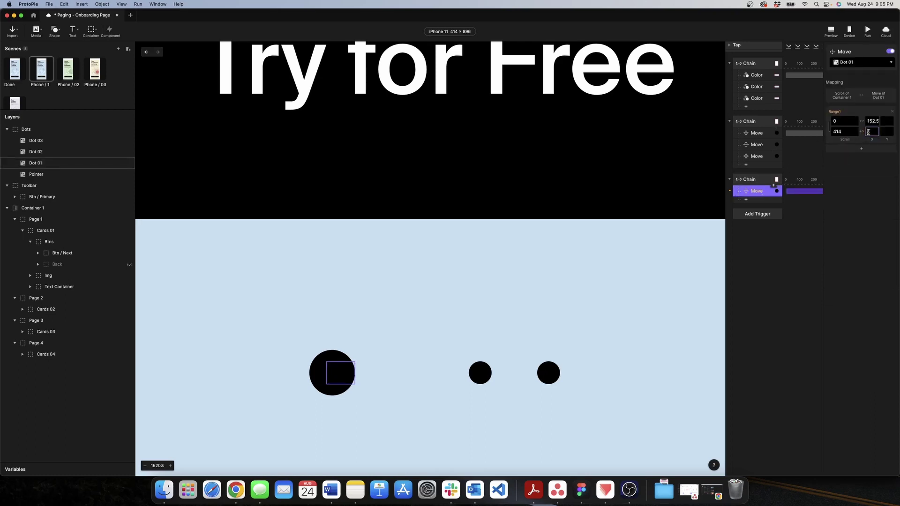
text(140)
click(537, 271)
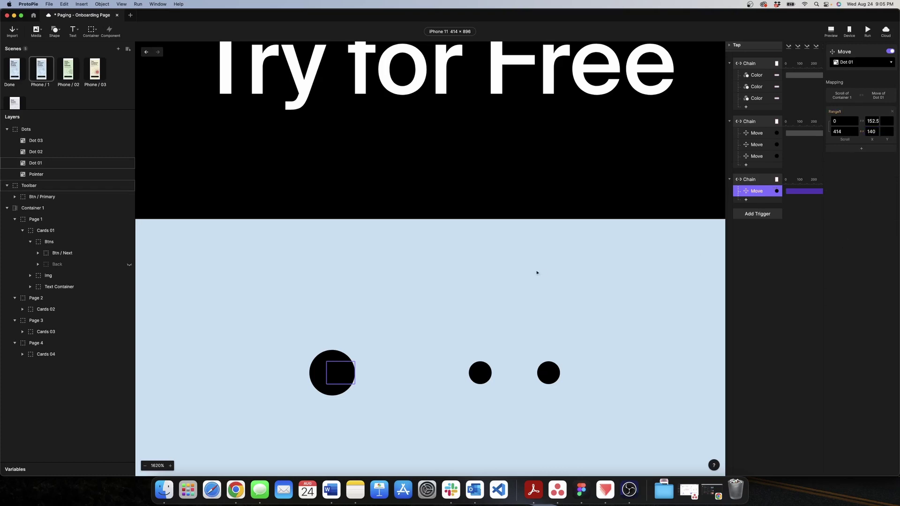
Preview the prototype, swipe to the second page and back to check Dot 01's movement, and close the preview.
click(346, 370)
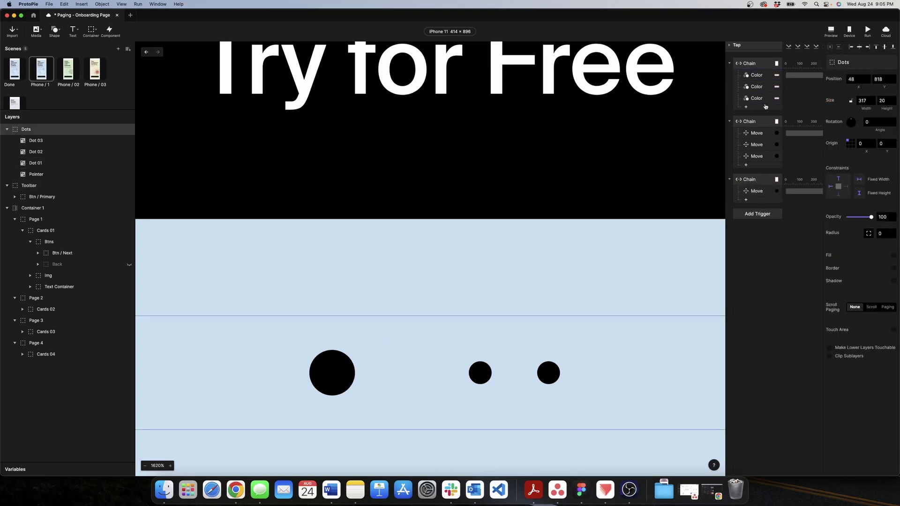
click(831, 31)
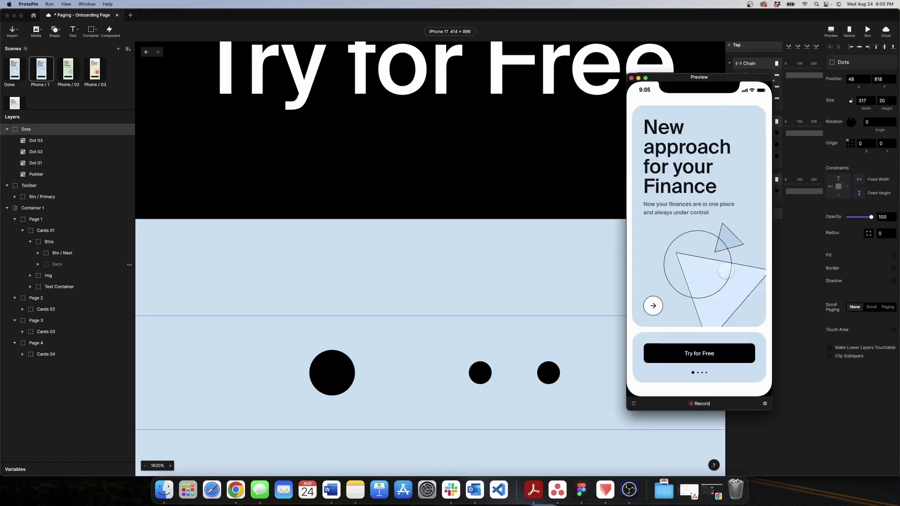
drag(724, 272, 592, 270)
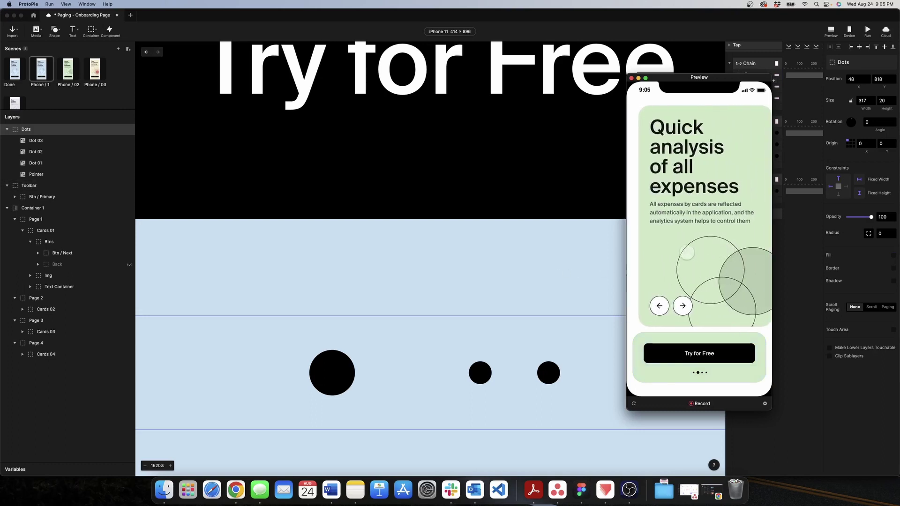
drag(695, 251, 732, 253)
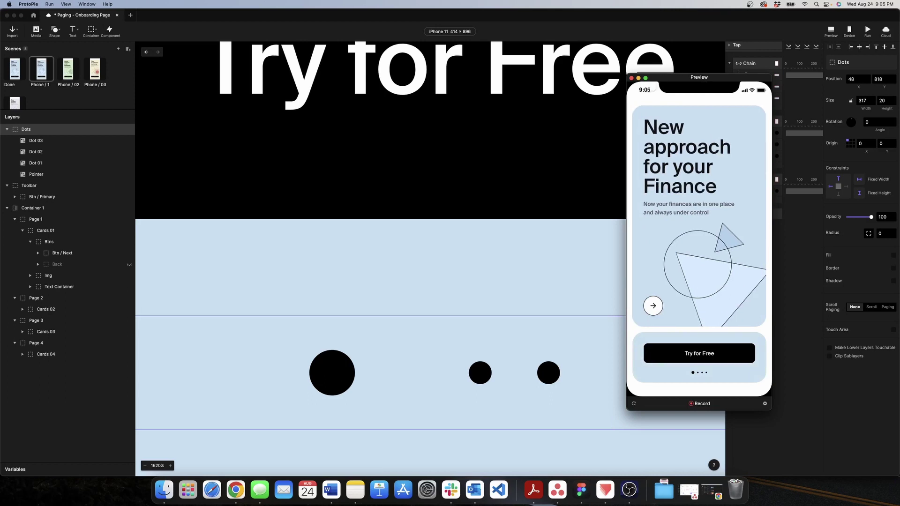
click(631, 78)
Move Dot 01 from the Pointer back to its spot between the Pointer and Dot 02.
scroll(368, 261, down, 1)
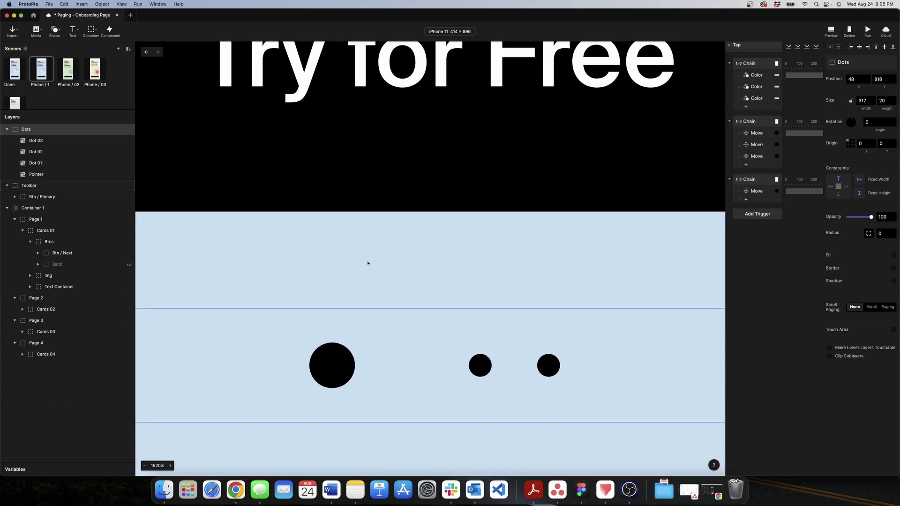
click(415, 257)
scroll(347, 287, down, 3)
scroll(347, 287, down, 3)
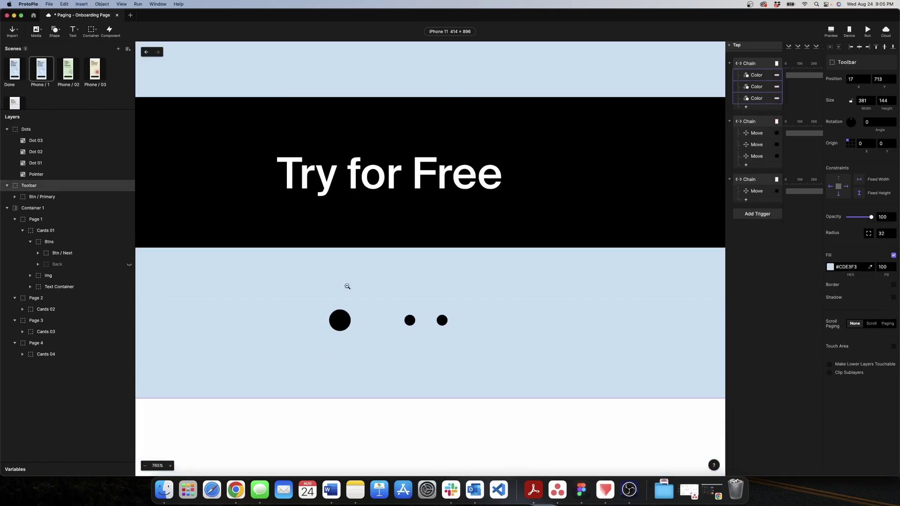
click(342, 327)
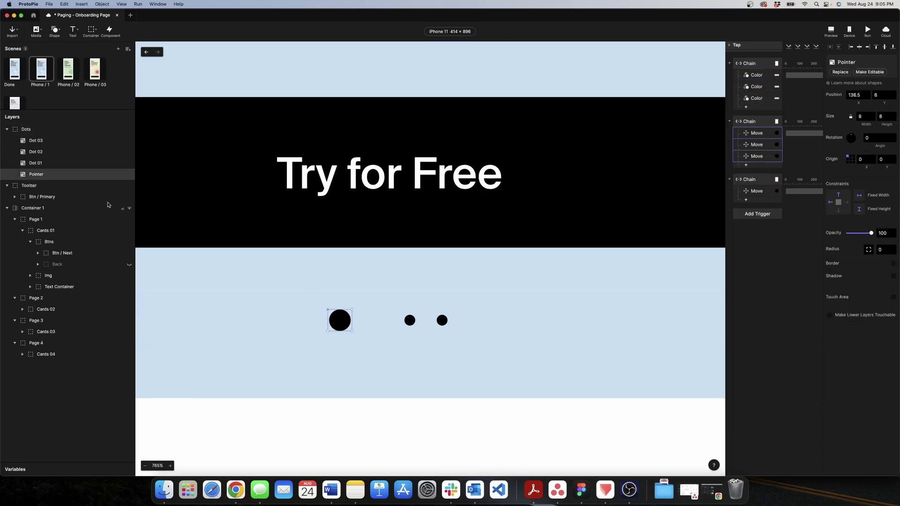
click(342, 325)
scroll(344, 324, up, 3)
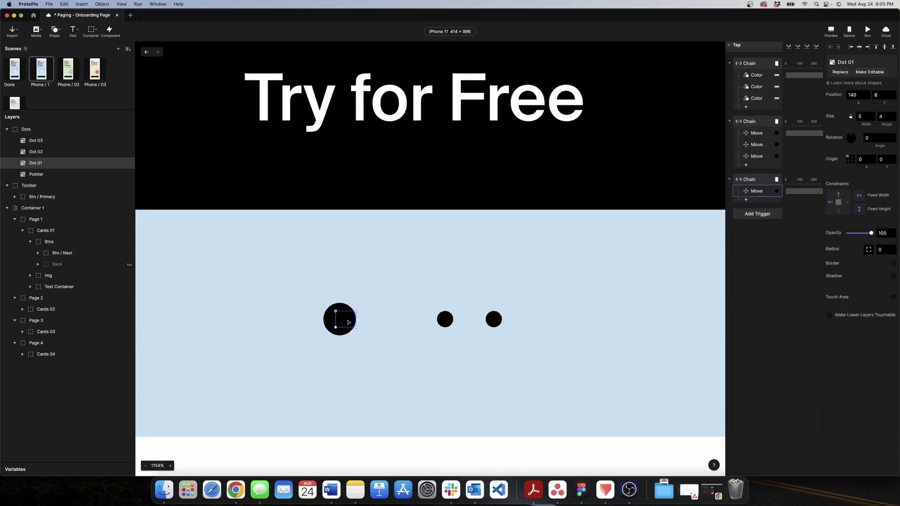
drag(349, 322, 397, 322)
click(380, 286)
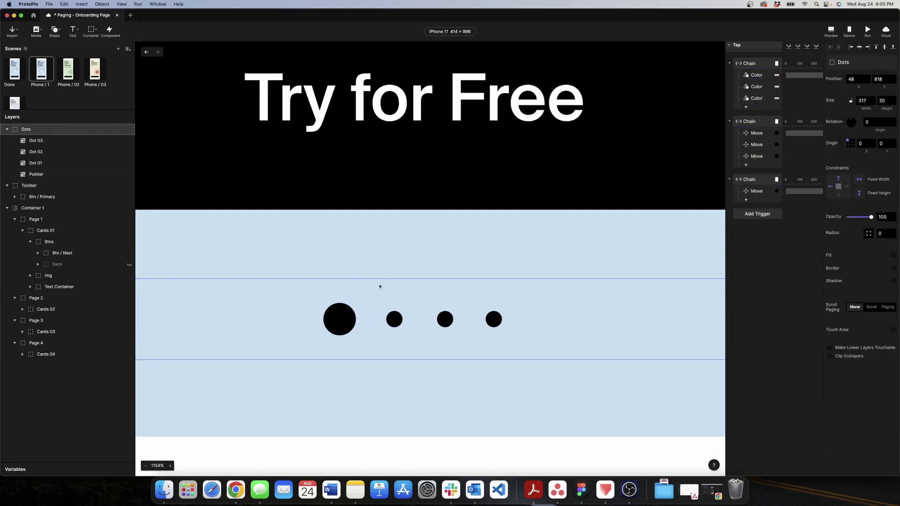
Duplicate Dot 01's Move response in the third Chain trigger and assign the copy to Dot 02.
click(362, 265)
scroll(356, 272, down, 5)
scroll(353, 273, up, 4)
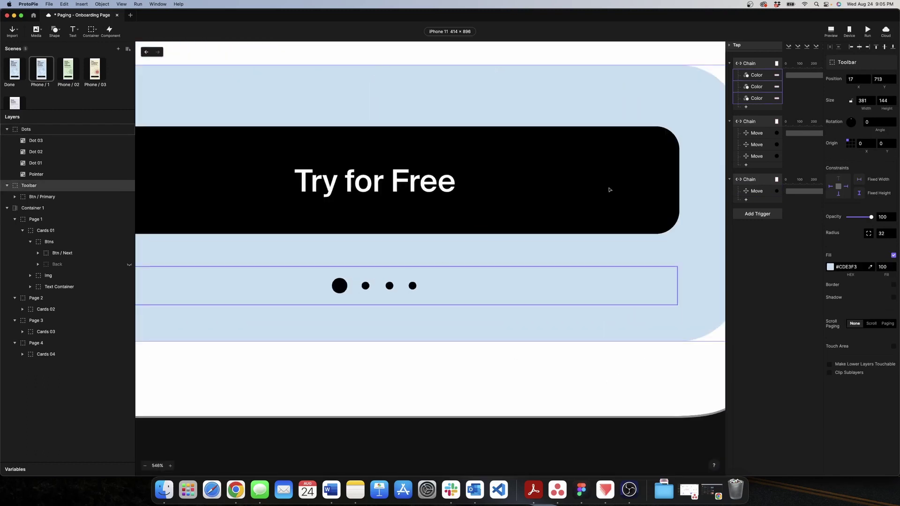
right_click(753, 192)
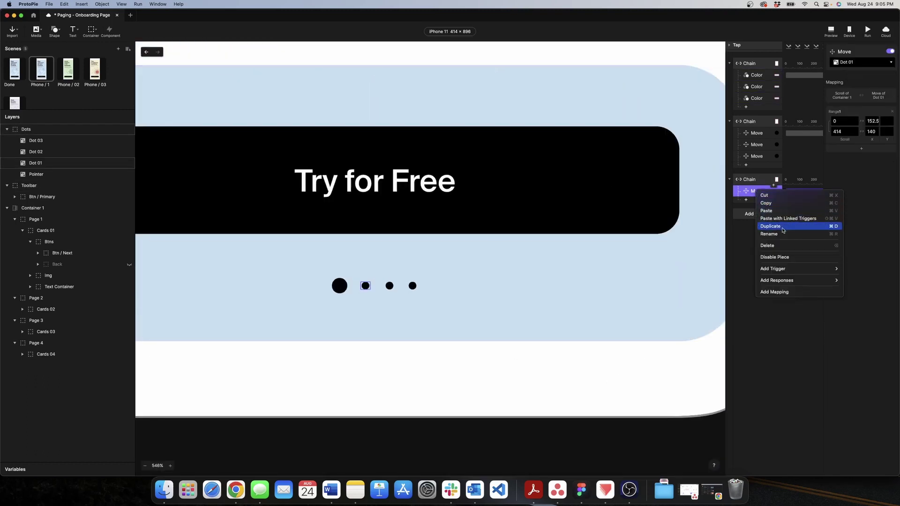
click(854, 65)
click(841, 108)
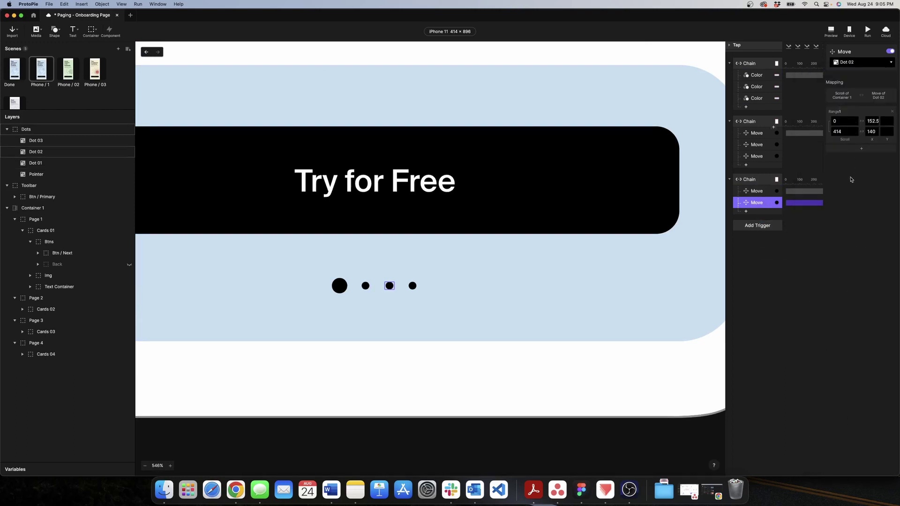
Set the scroll range of Dot 02's Move response to 414 to 828.
click(842, 122)
key(BackSpace)
text(414)
click(845, 132)
key(BackSpace)
key(BackSpace)
text(828)
Copy the start X value, 152.5, into the end X of Dot 02's Move response.
click(862, 142)
click(875, 121)
key(super+c)
click(872, 132)
key(super+v)
Replace the start X of Dot 02's Move response with Dot 02's own X position, 164.5.
click(871, 121)
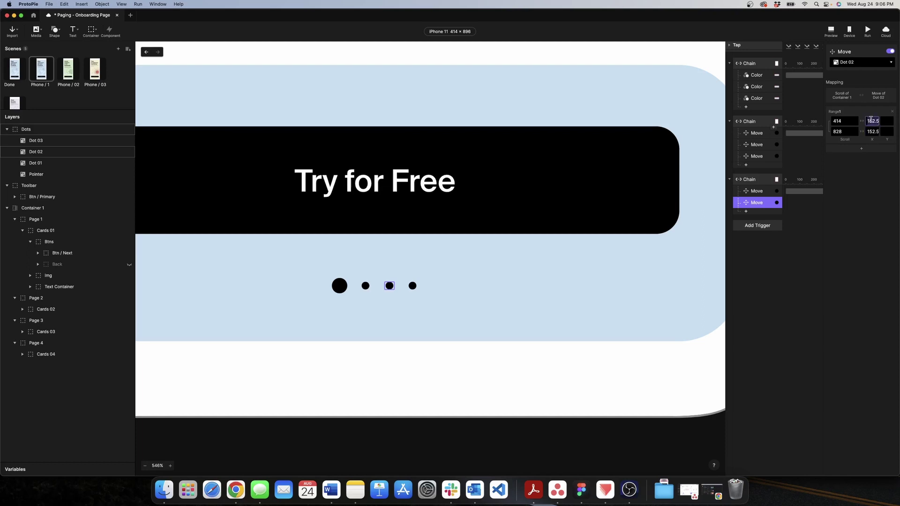
key(BackSpace)
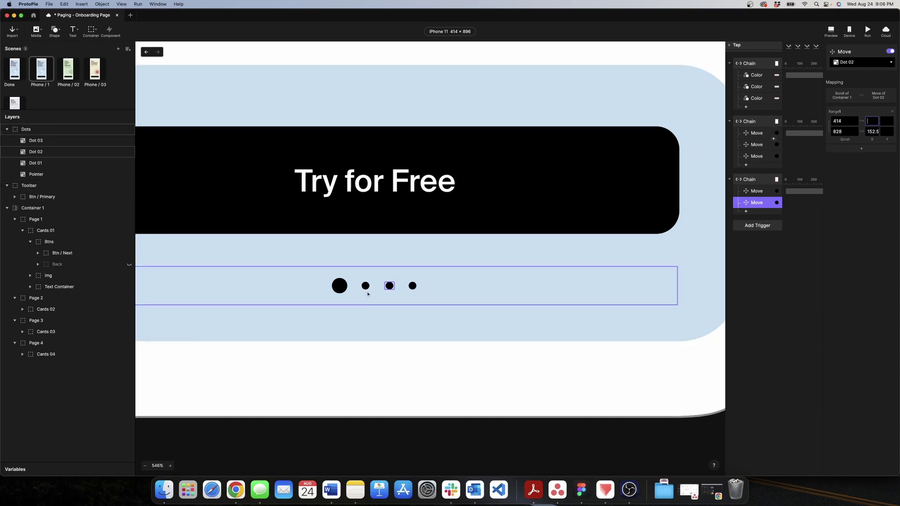
scroll(387, 287, up, 5)
click(395, 287)
click(395, 287)
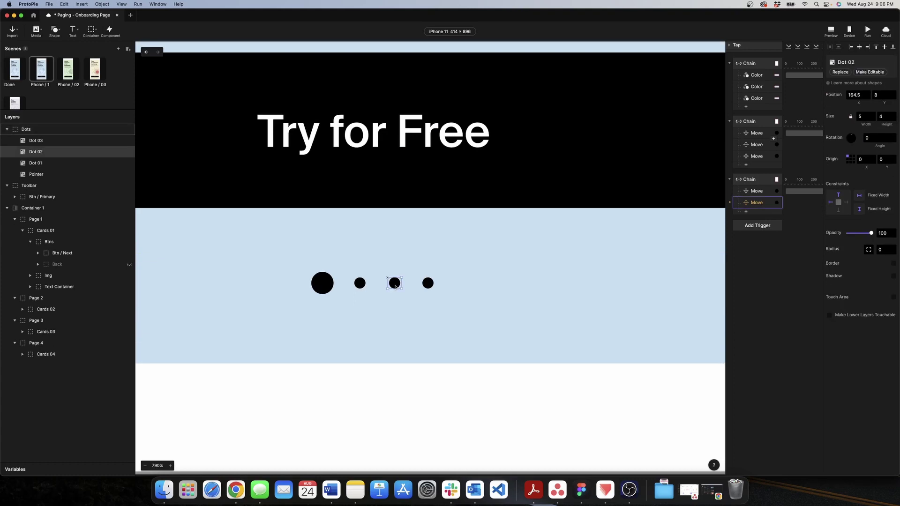
click(855, 94)
key(super+c)
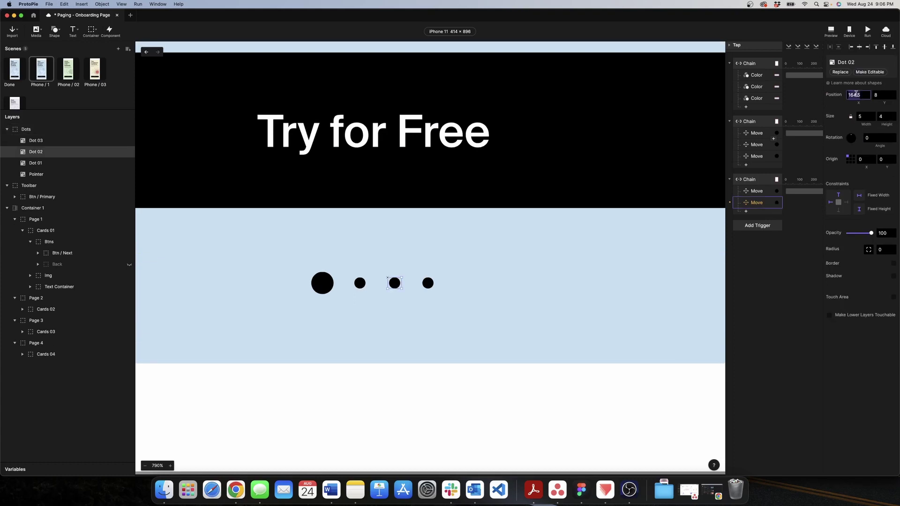
click(759, 202)
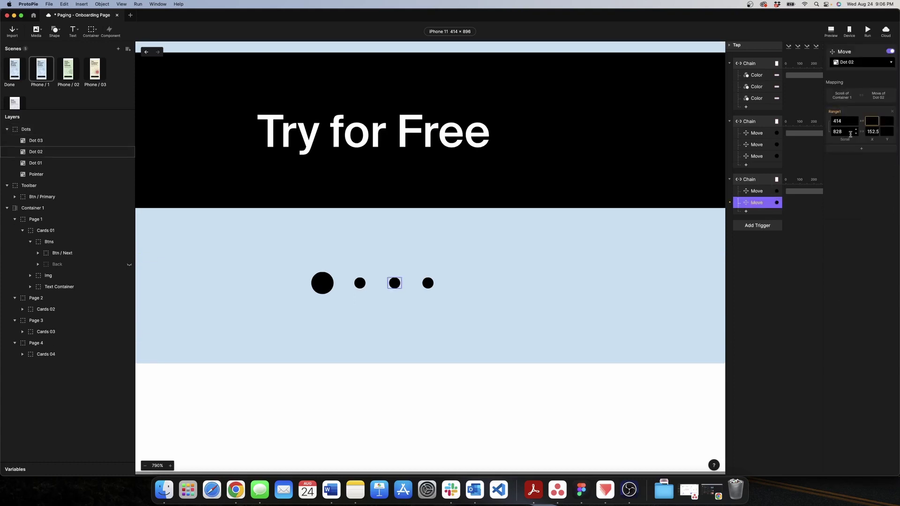
click(871, 121)
key(super+v)
key(Return)
Preview the prototype through to the last page to check Dot 02's movement, and close the preview.
key(super+p)
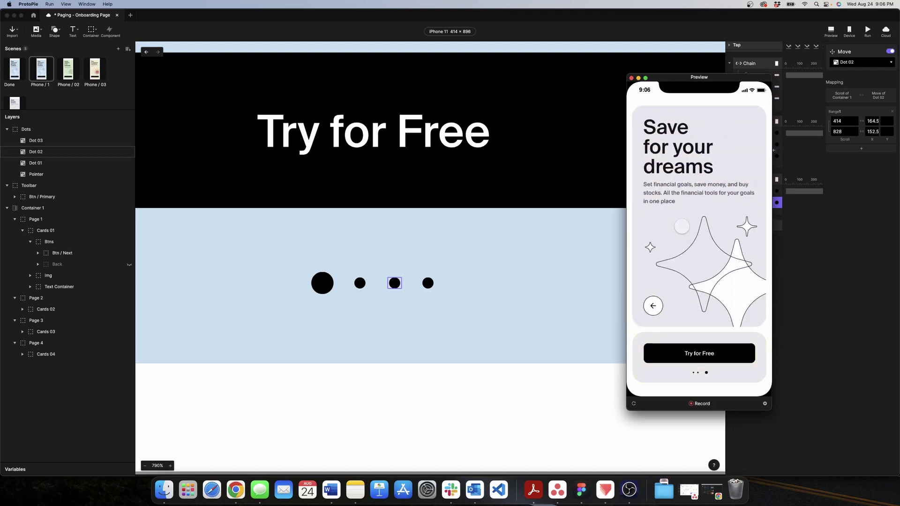
click(631, 77)
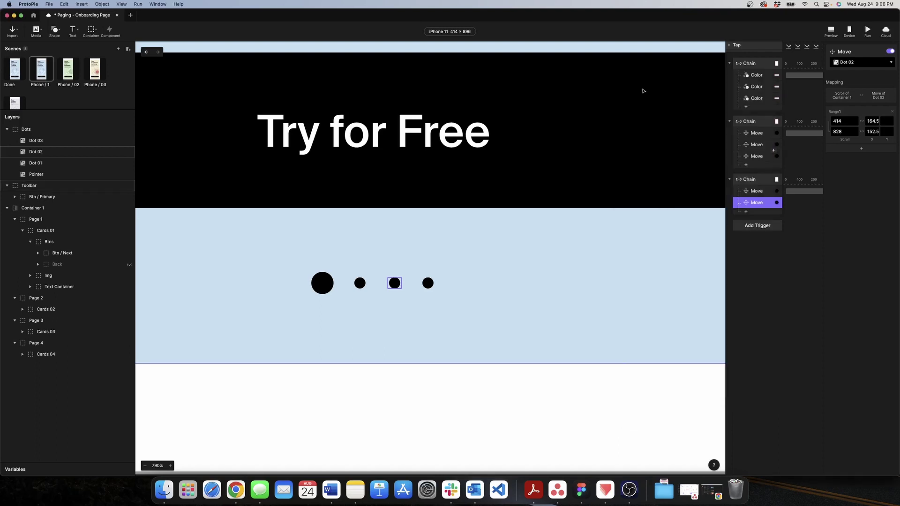
Duplicate Dot 02's Move response and set the copy's scroll range to 828 to 1242.
right_click(754, 203)
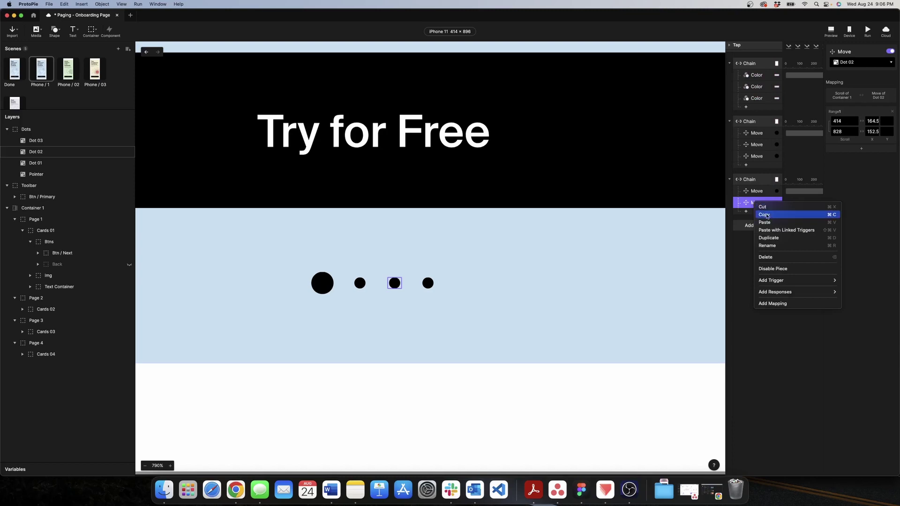
click(769, 237)
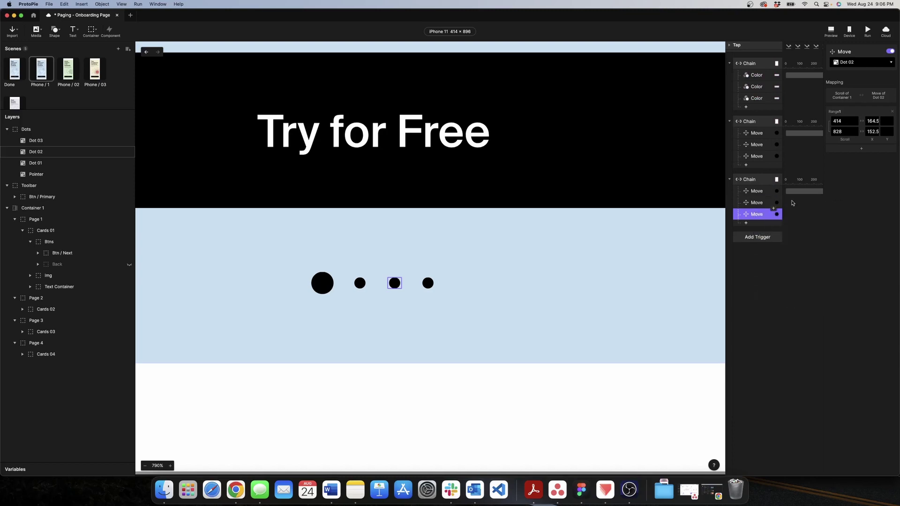
click(842, 121)
text(828)
click(845, 131)
text(+414)
key(Return)
Assign the duplicated Move response to Dot 03, with start X 176.5 copied from Dot 03's position and end X 164.5.
click(872, 131)
click(871, 120)
text(152.5)
click(872, 131)
click(428, 283)
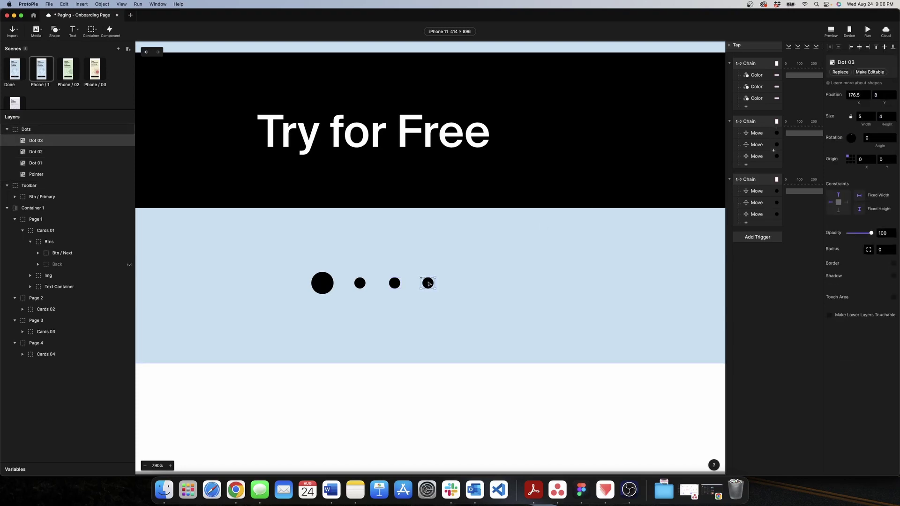
click(854, 96)
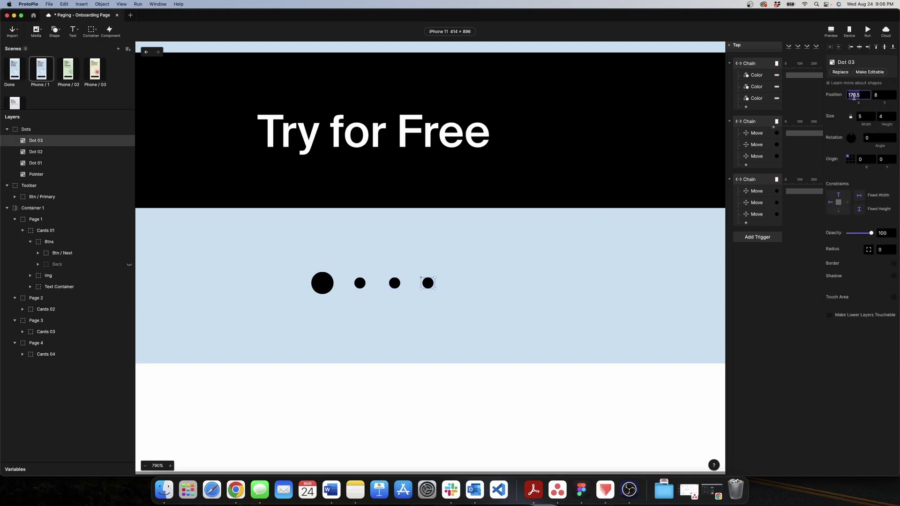
click(759, 217)
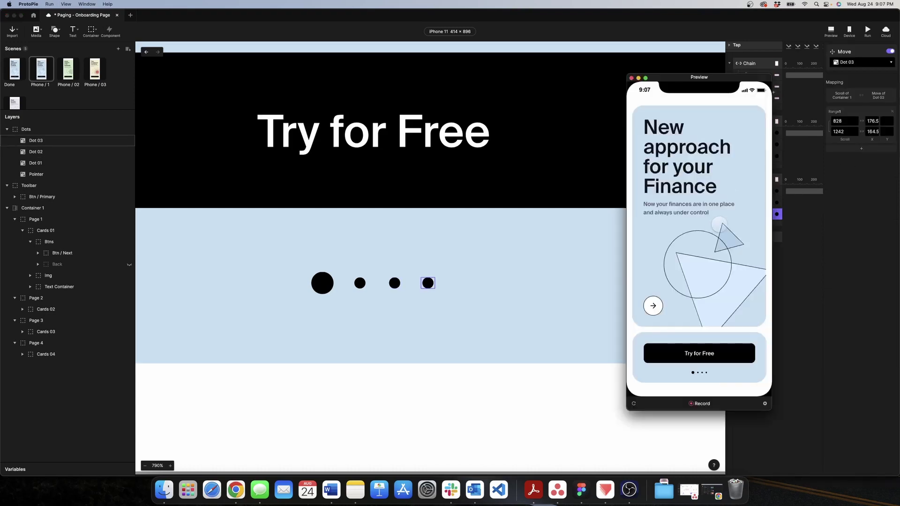
Centre the preview window and test swiping and the next and back buttons across all pages to check the pagination dots.
drag(691, 227, 731, 232)
drag(719, 82, 470, 92)
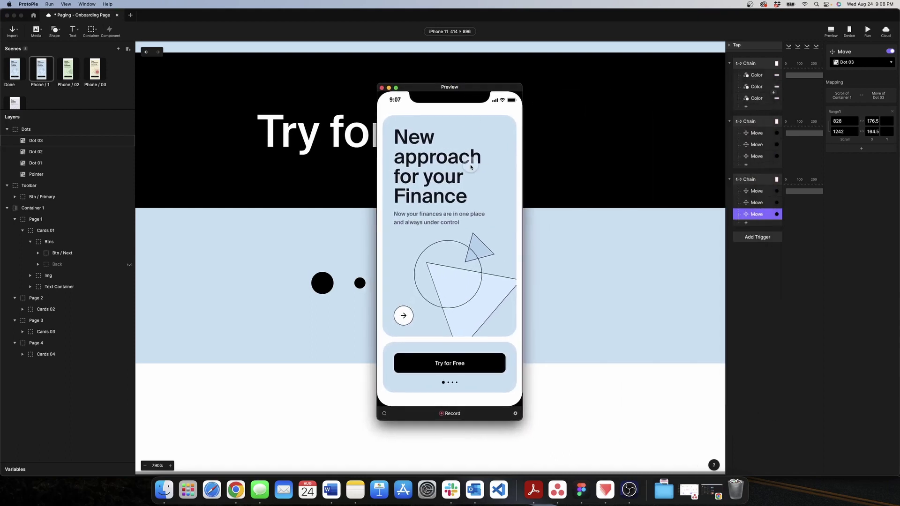
drag(479, 217, 483, 255)
click(404, 316)
click(420, 320)
click(421, 320)
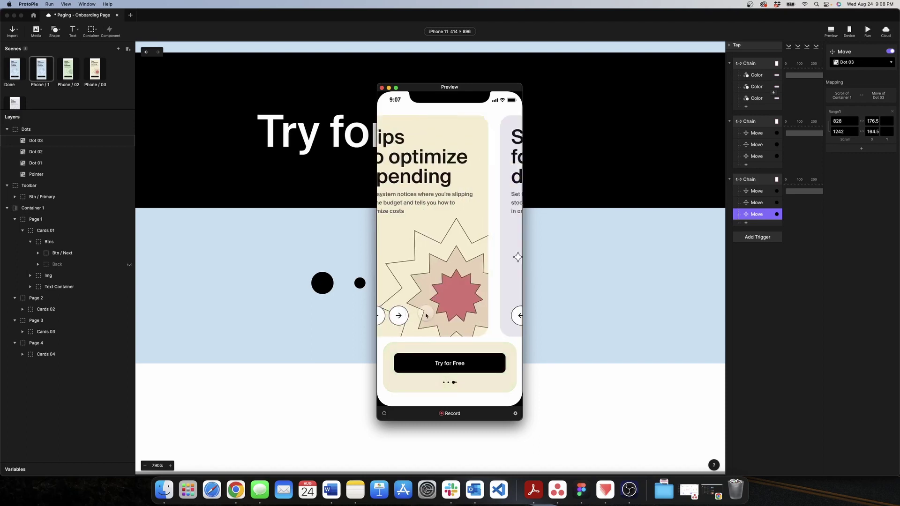
click(403, 320)
click(402, 321)
click(403, 321)
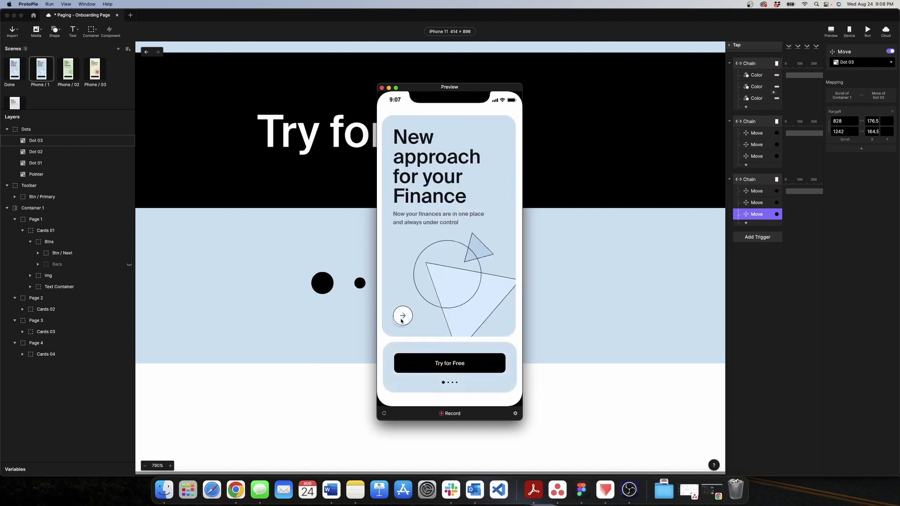